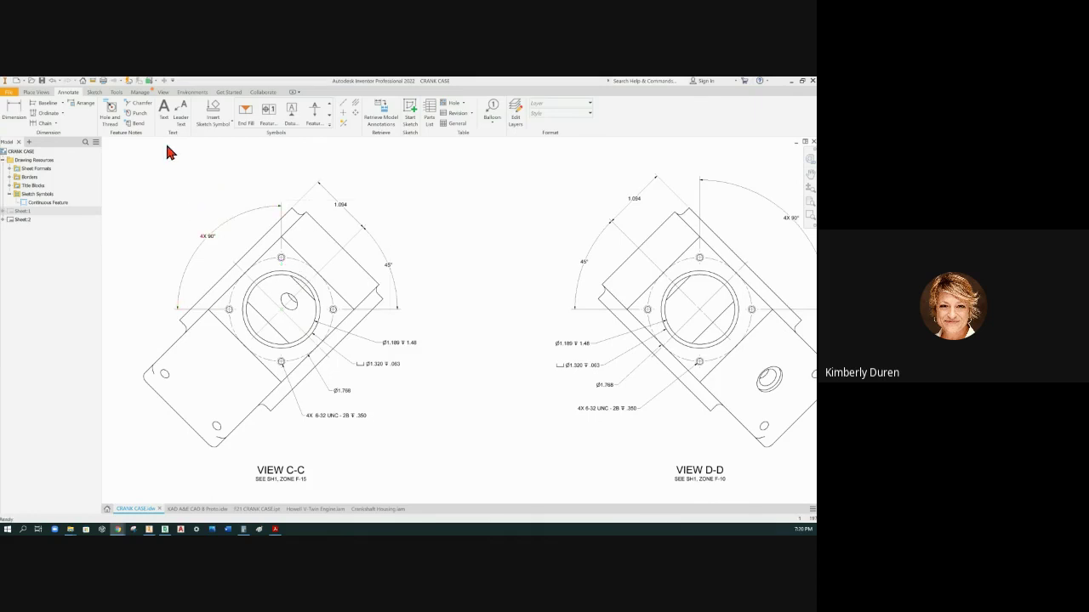
- Attach datum identifier F to the lower bolt hole in View C-C
click(291, 119)
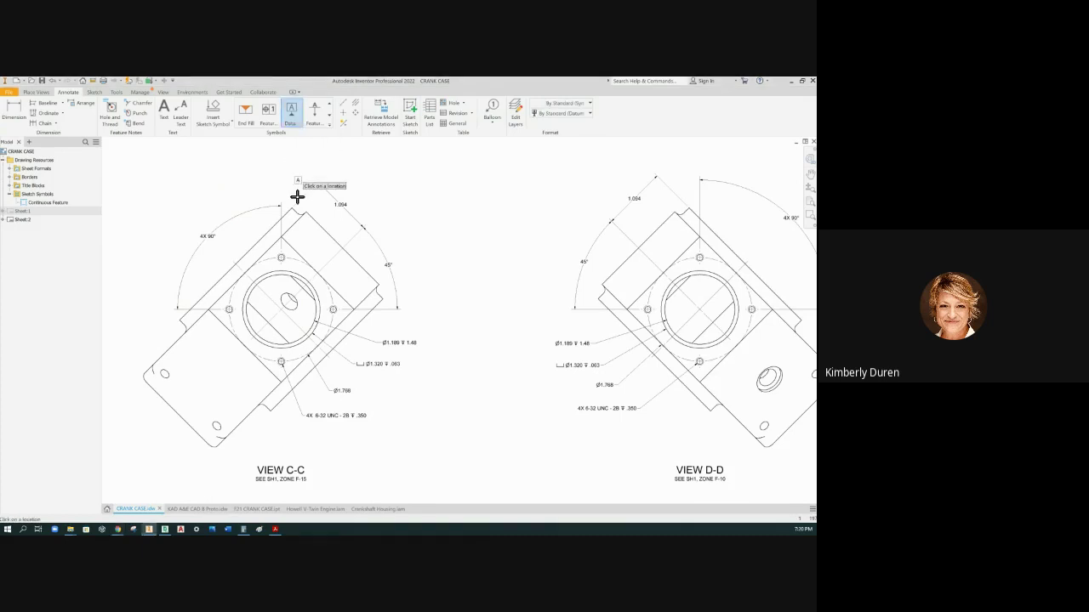
click(276, 370)
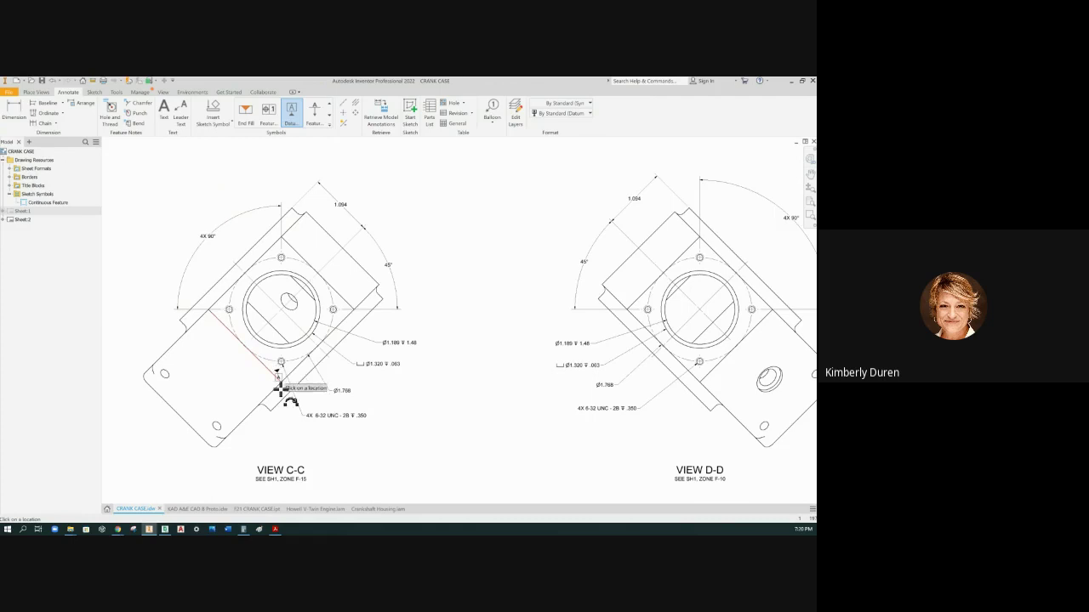
click(286, 436)
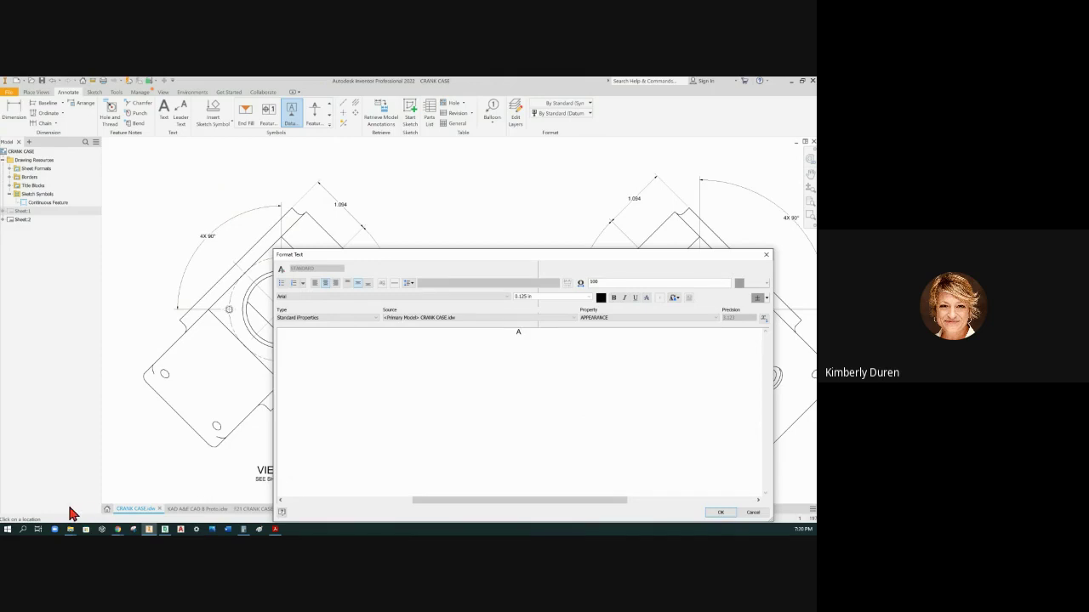
key(BackSpace)
text(F)
click(723, 514)
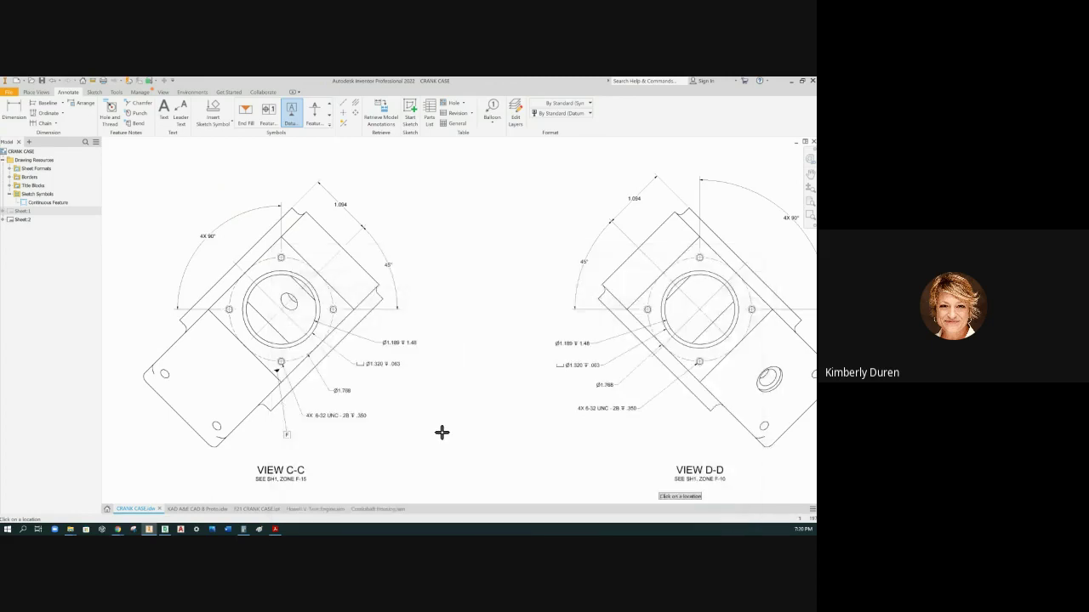
- Attach datum identifier G to the matching bottom hole in View D-D
scroll(239, 391, down, 2)
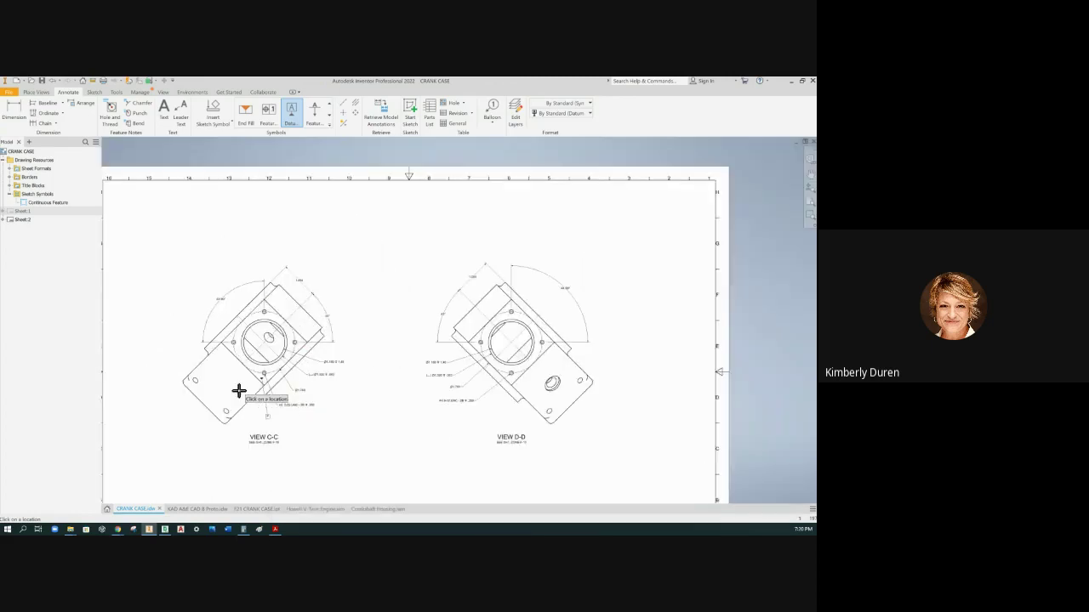
scroll(512, 384, up, 5)
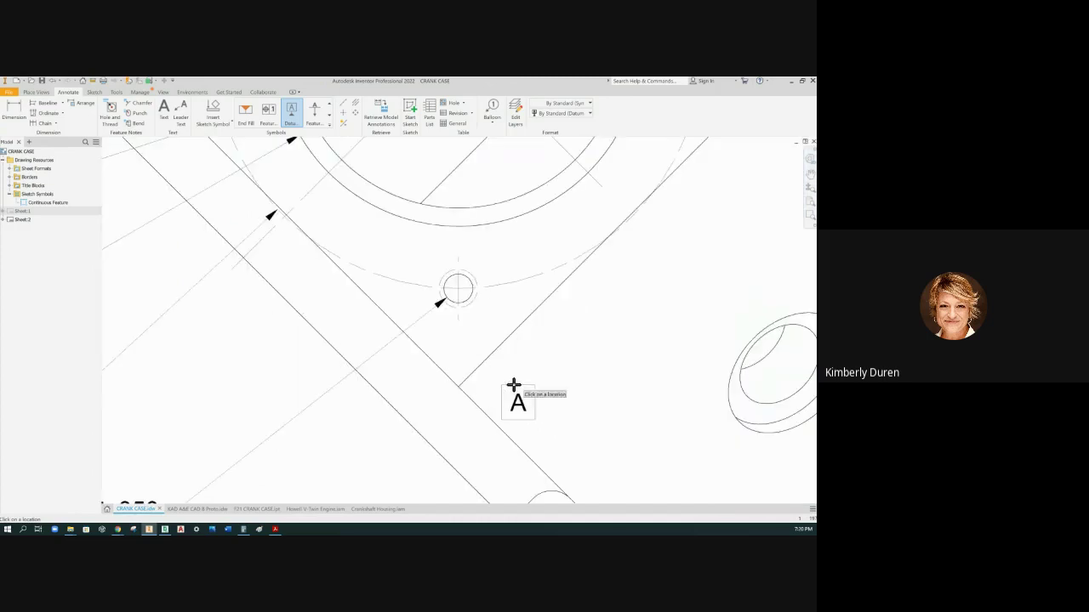
scroll(466, 357, down, 2)
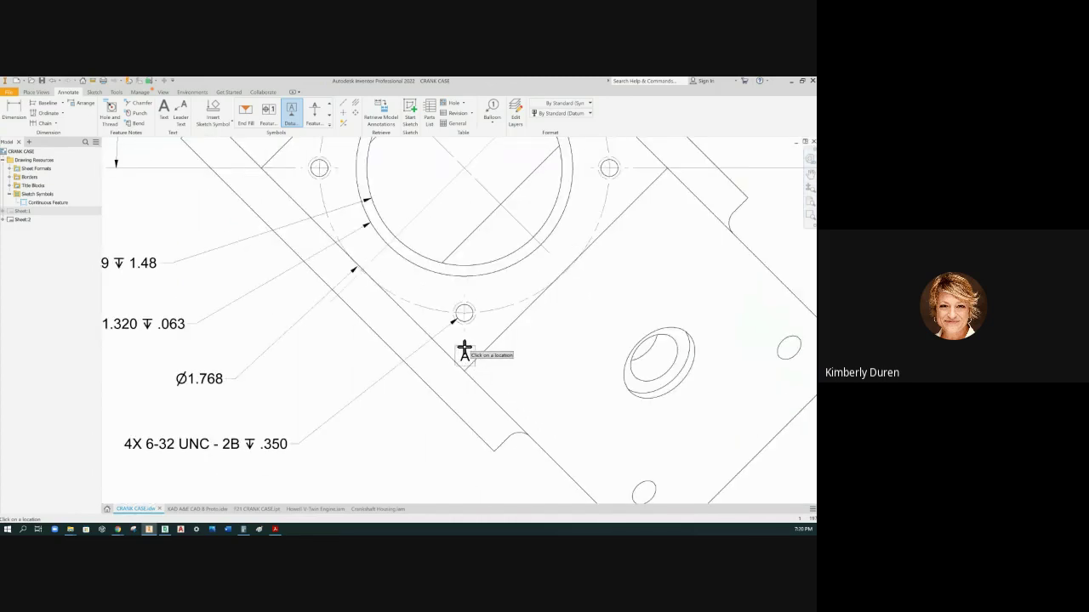
click(463, 348)
click(403, 457)
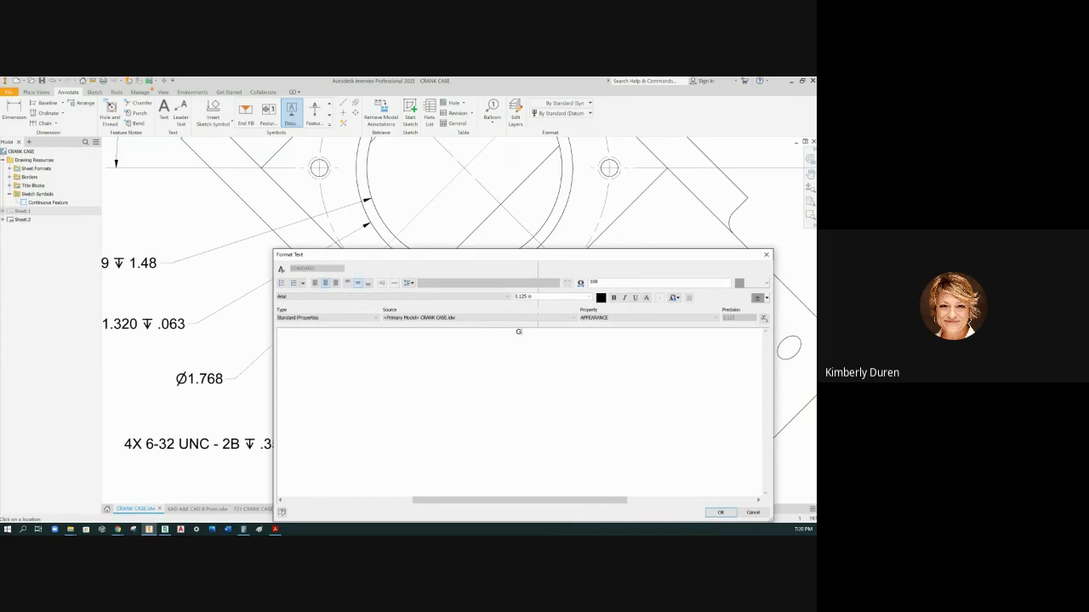
click(731, 518)
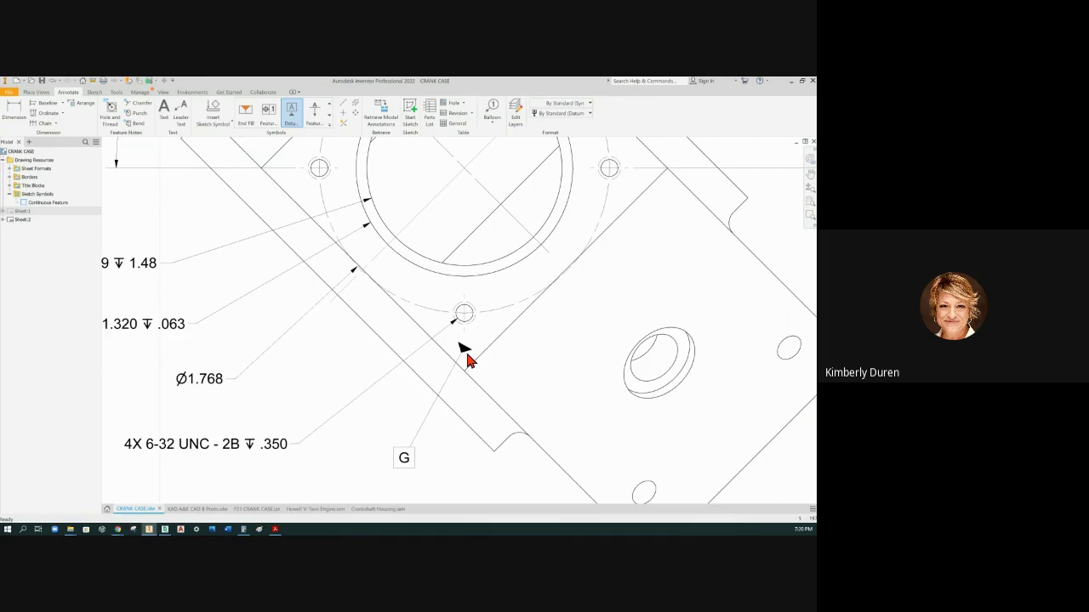
- Change datum G's leader arrowhead to Large Dot
right_click(463, 349)
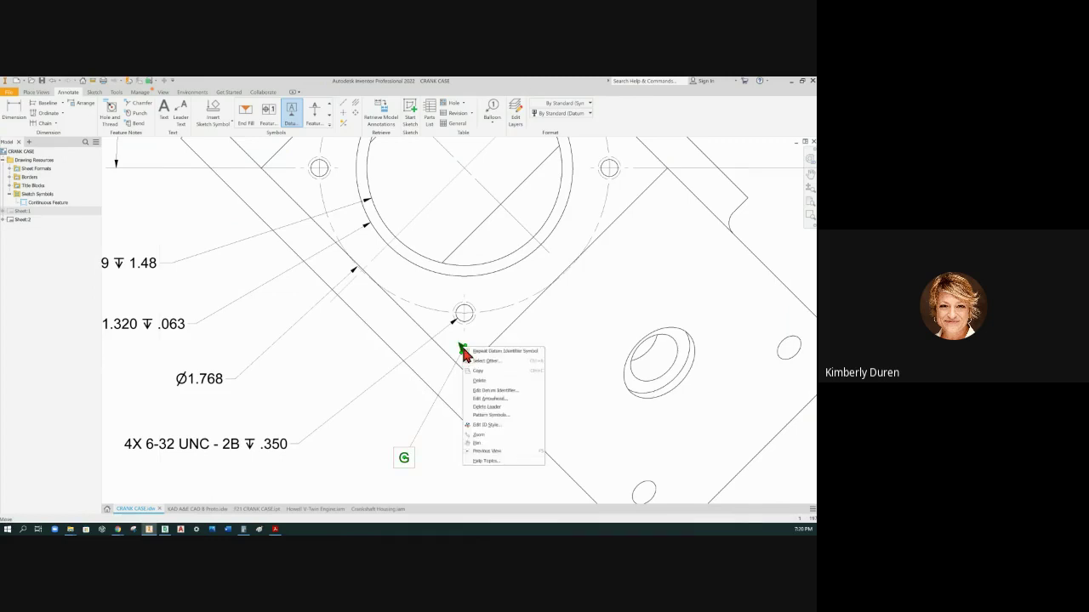
click(482, 400)
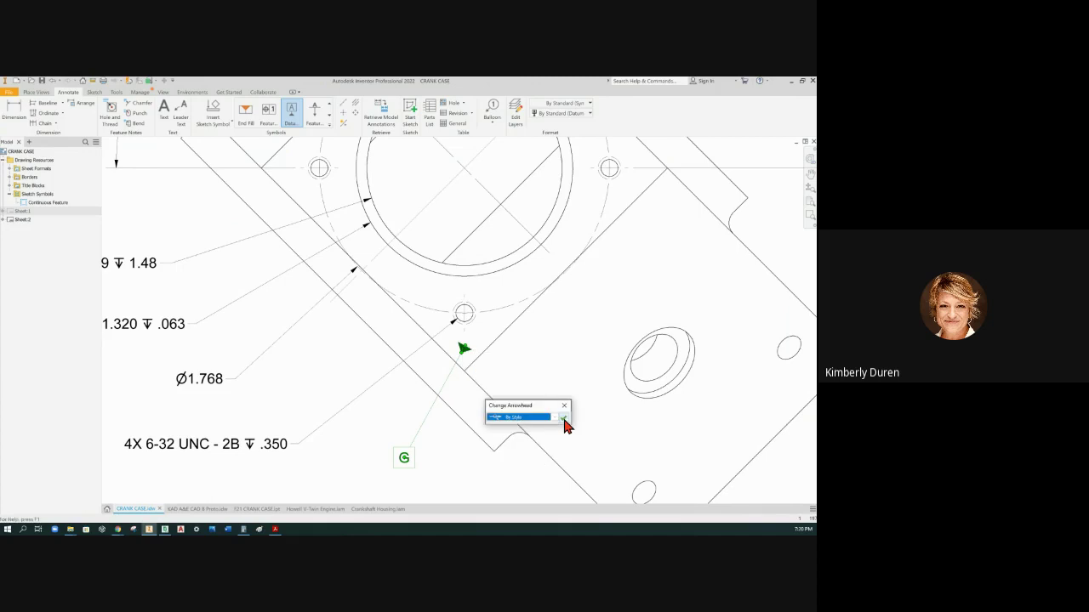
click(556, 417)
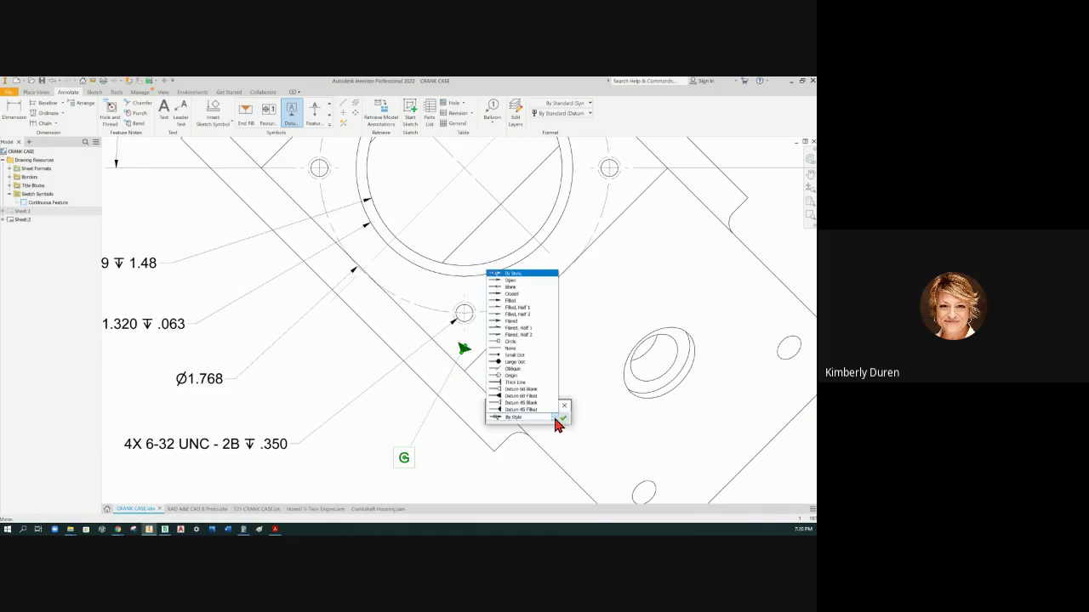
click(532, 362)
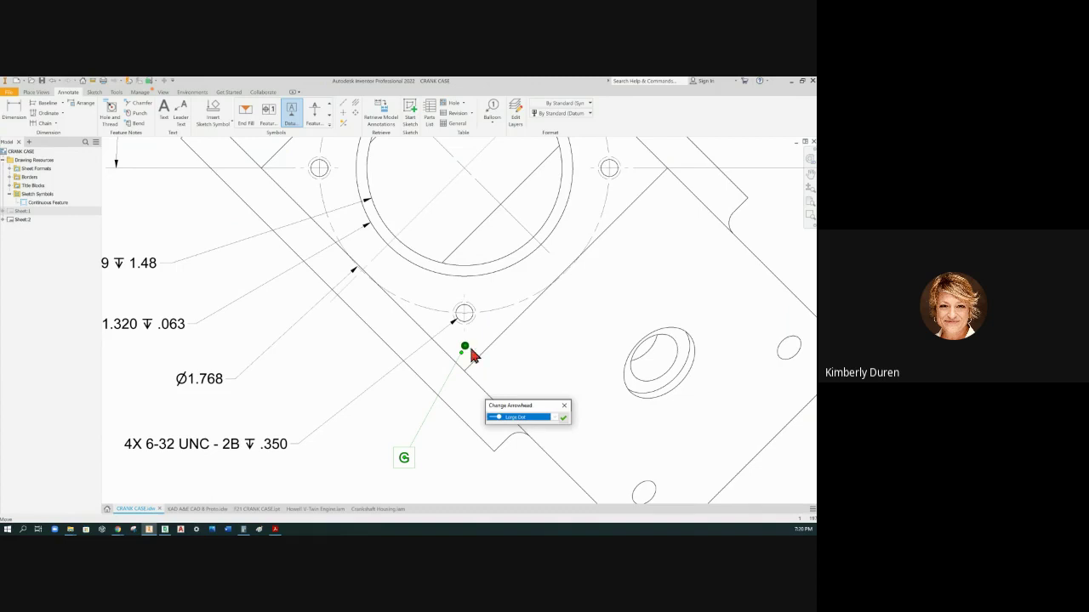
click(563, 419)
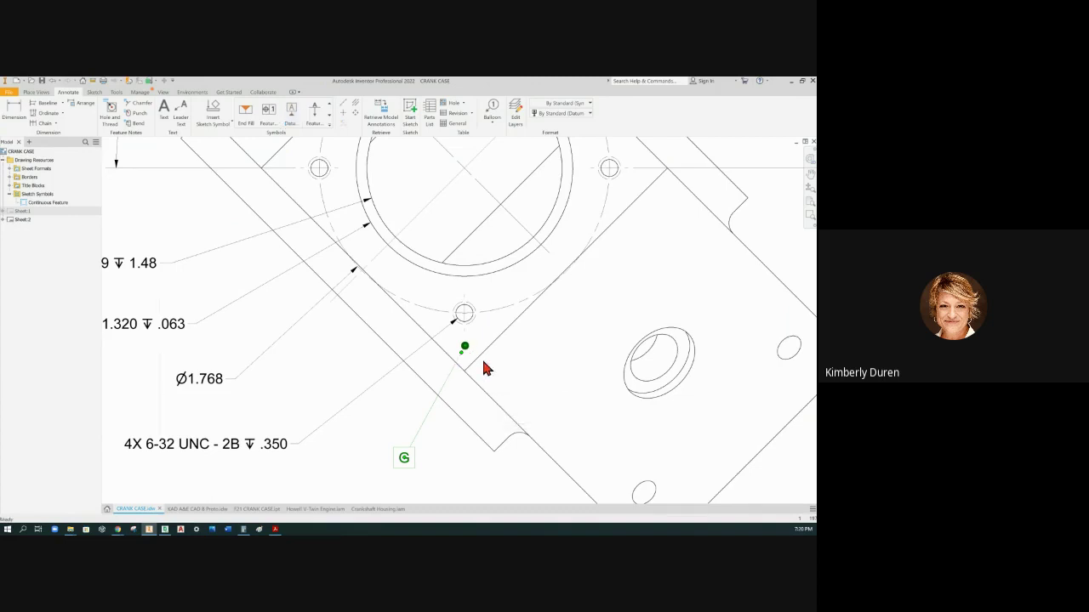
- Change datum F's leader arrowhead to Large Dot
scroll(483, 366, up, 8)
scroll(217, 374, down, 4)
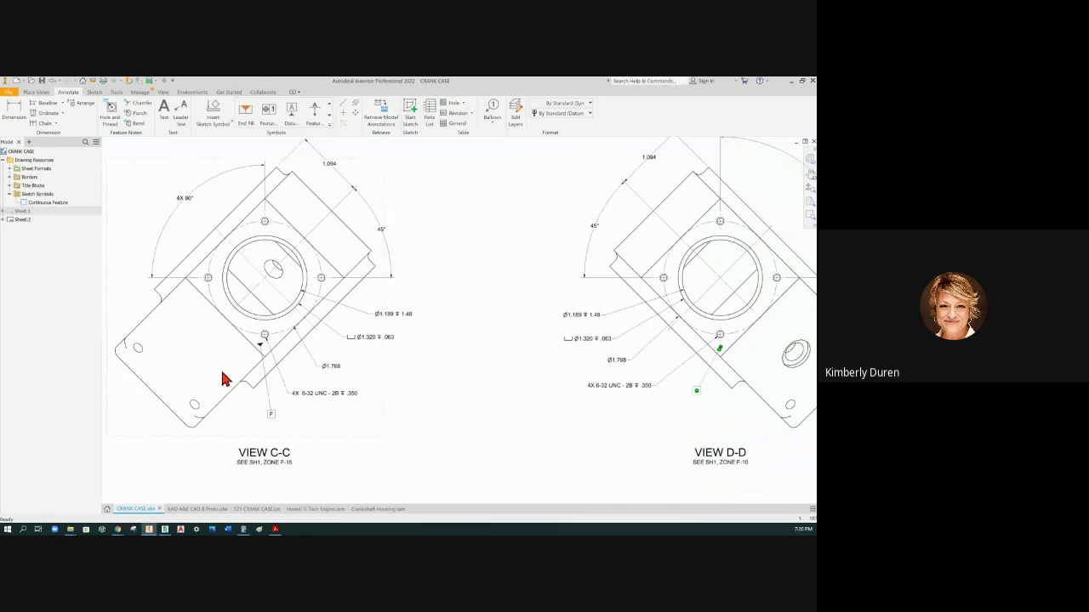
right_click(260, 348)
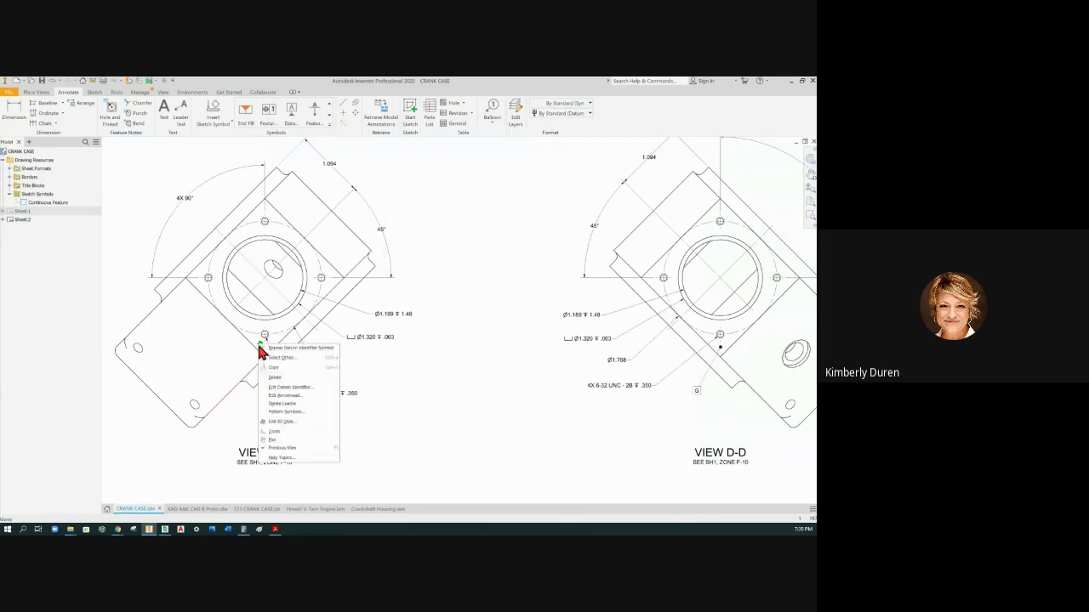
click(293, 396)
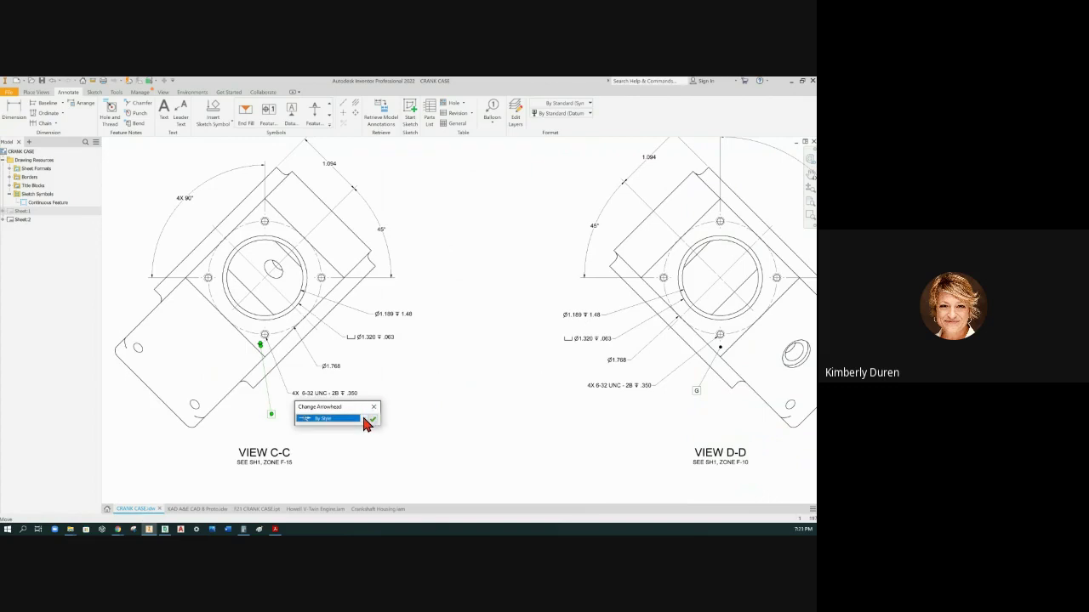
click(366, 420)
click(337, 368)
click(372, 419)
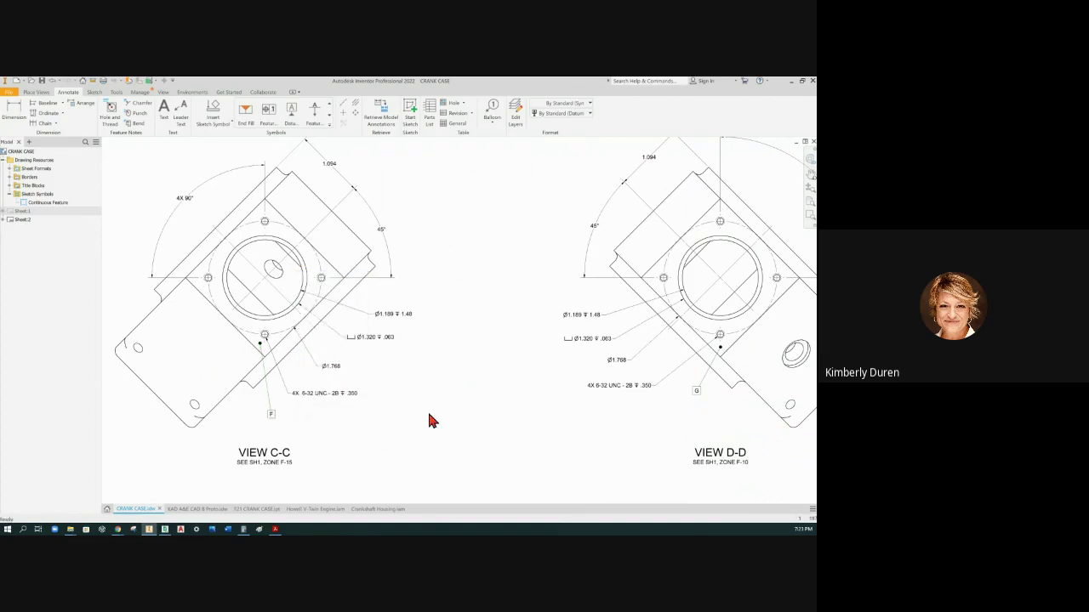
click(303, 264)
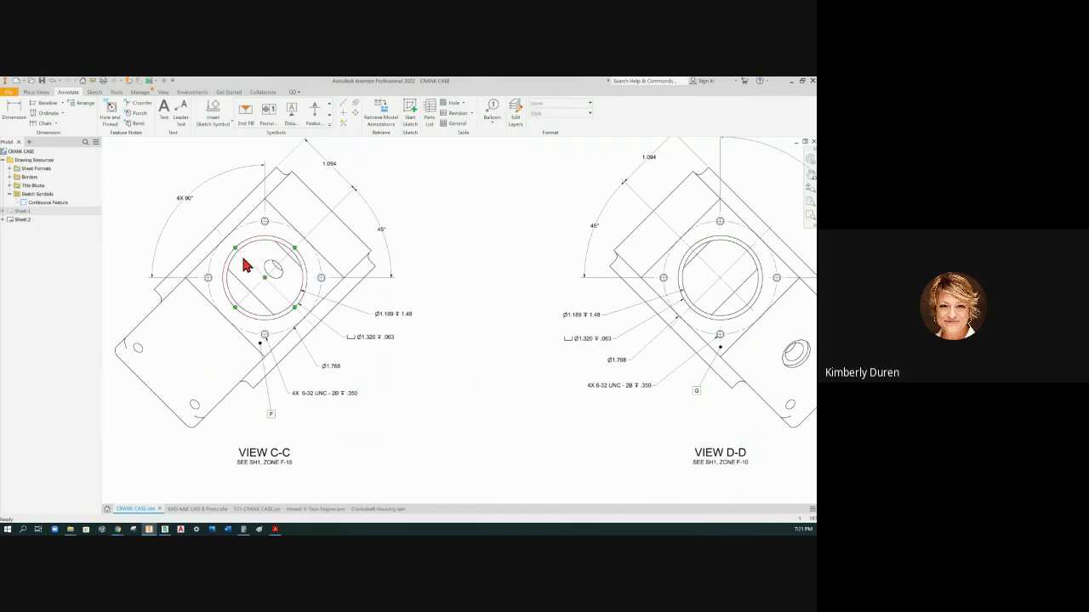
key(Escape)
double_click(29, 212)
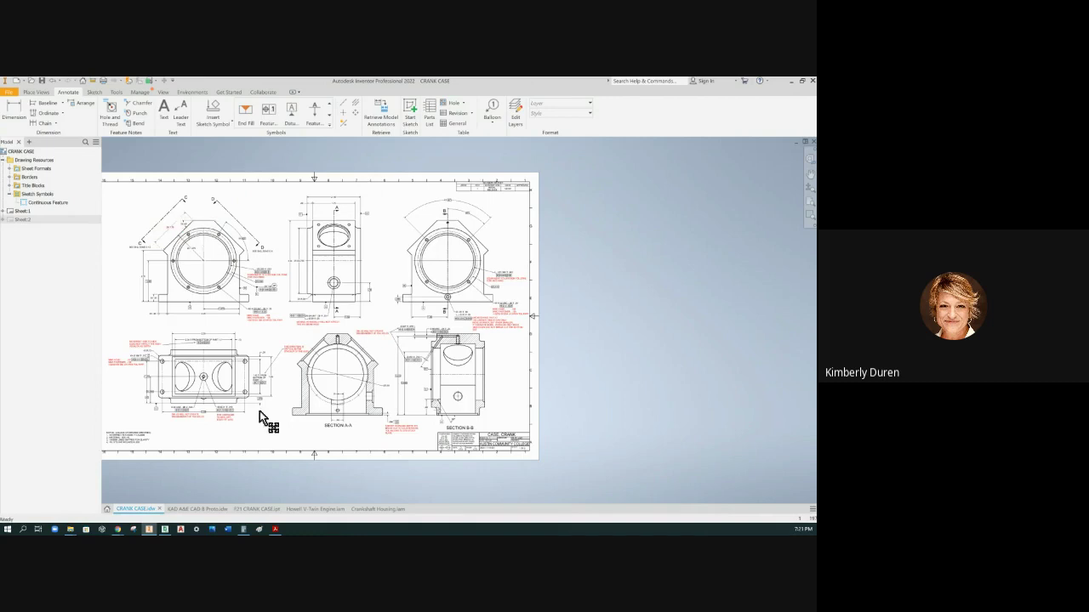
double_click(21, 219)
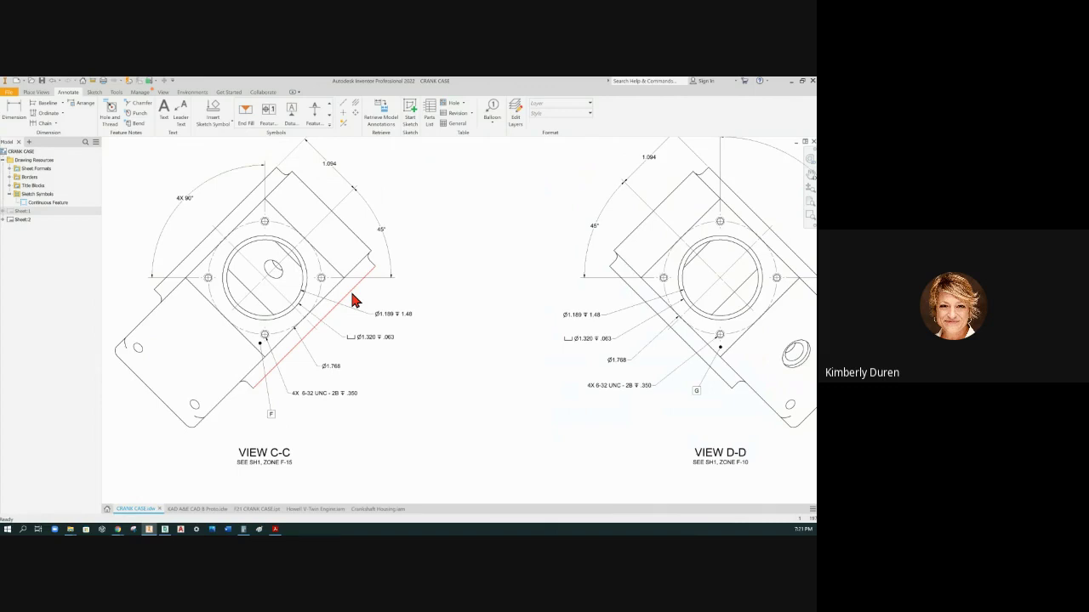
- Place datum identifier D above the top of View C-C
click(290, 121)
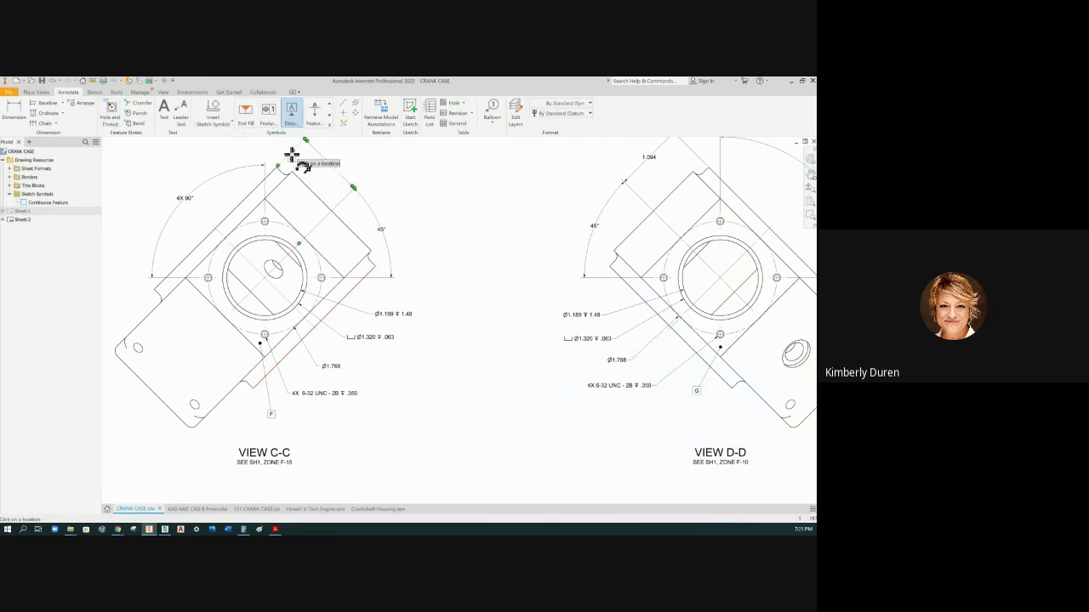
click(274, 142)
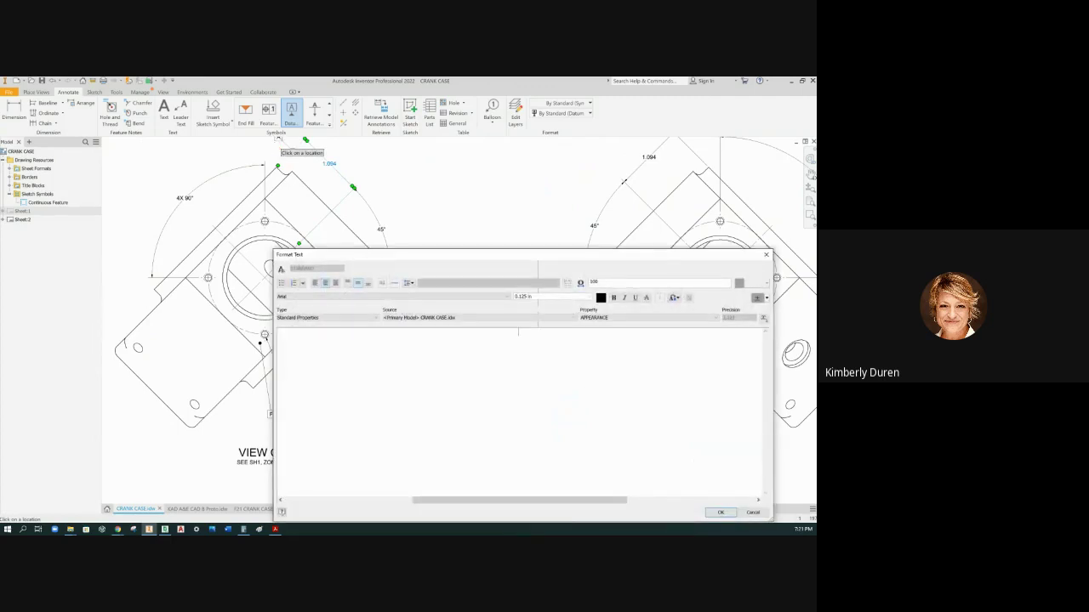
text(D)
click(720, 512)
- Attach datum identifier C to the 1.094 dimension in View D-D
middle_drag(603, 397, 559, 447)
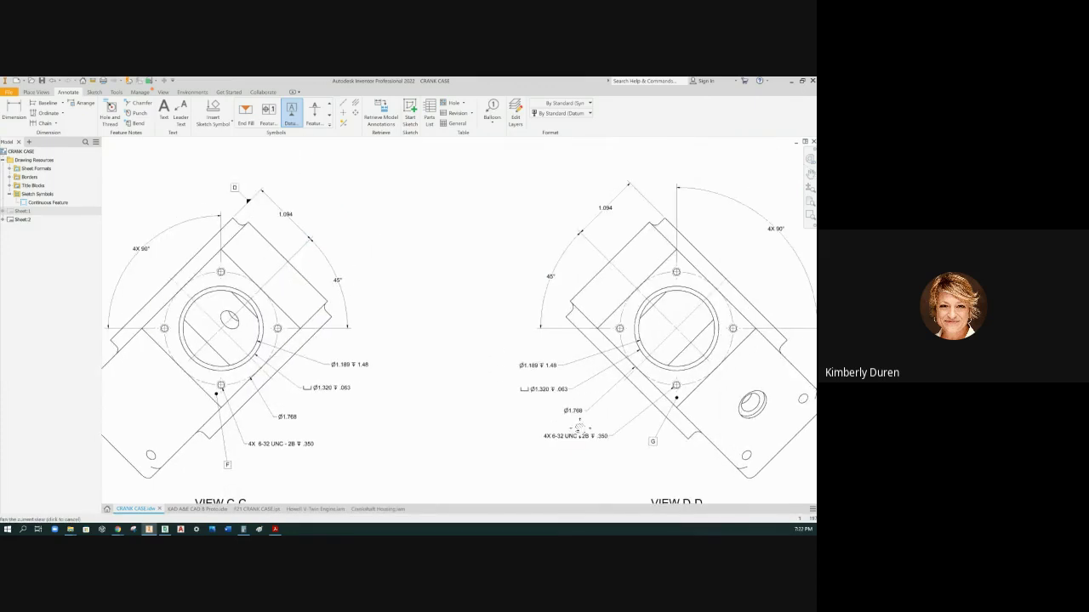
click(644, 192)
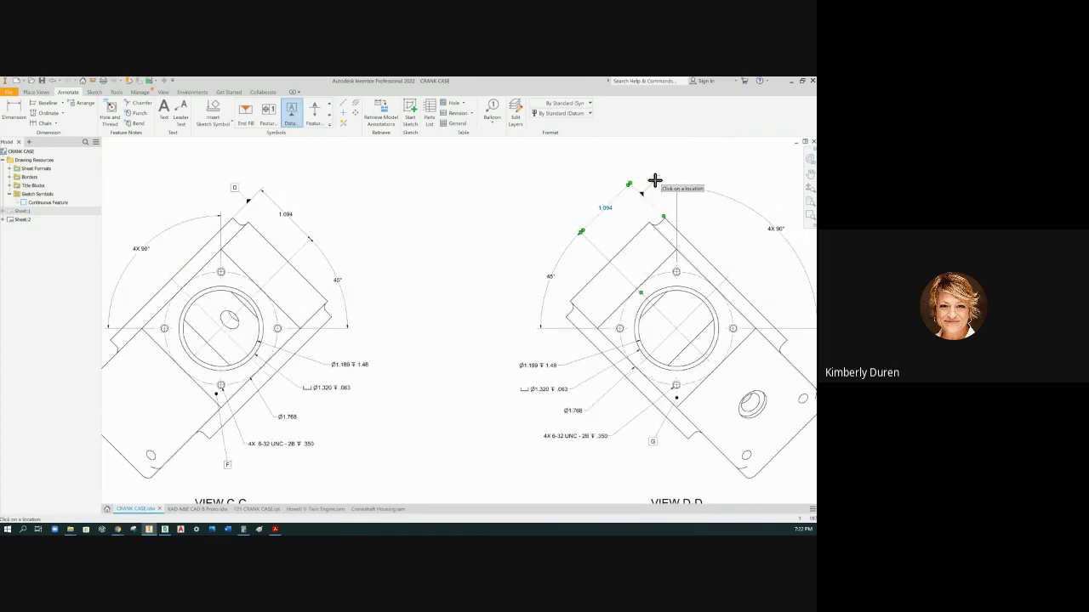
click(655, 180)
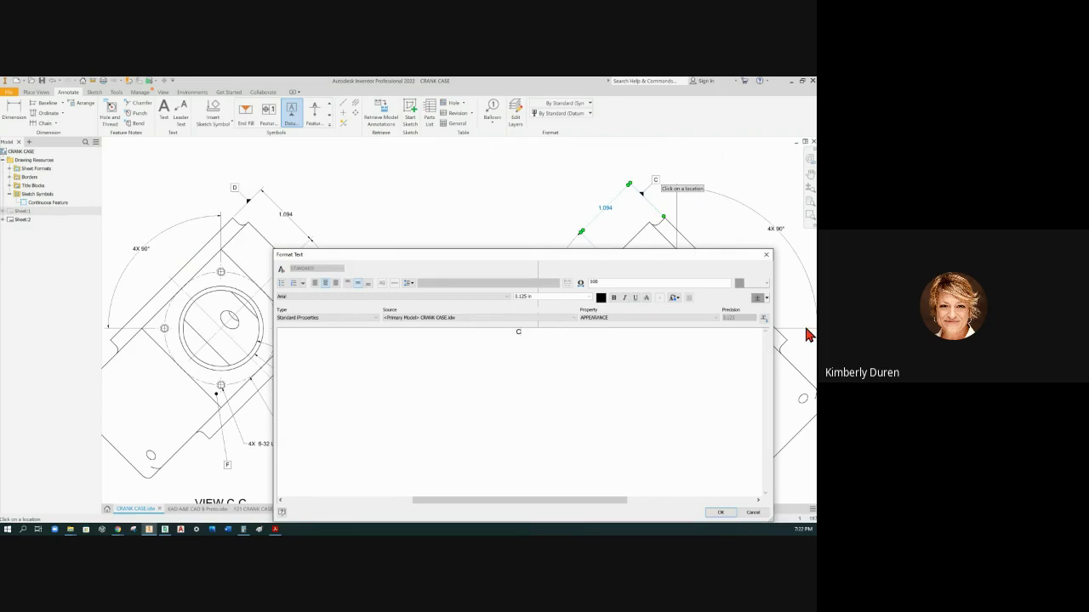
click(720, 513)
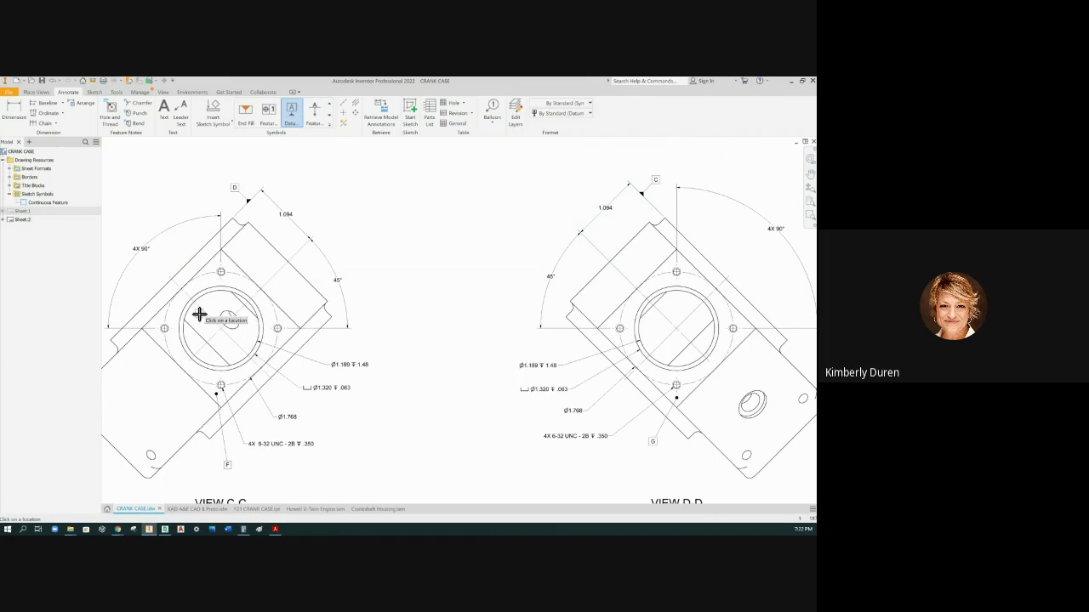
- Set View C-C's 1.094 dimension to the Basic tolerance method
key(Escape)
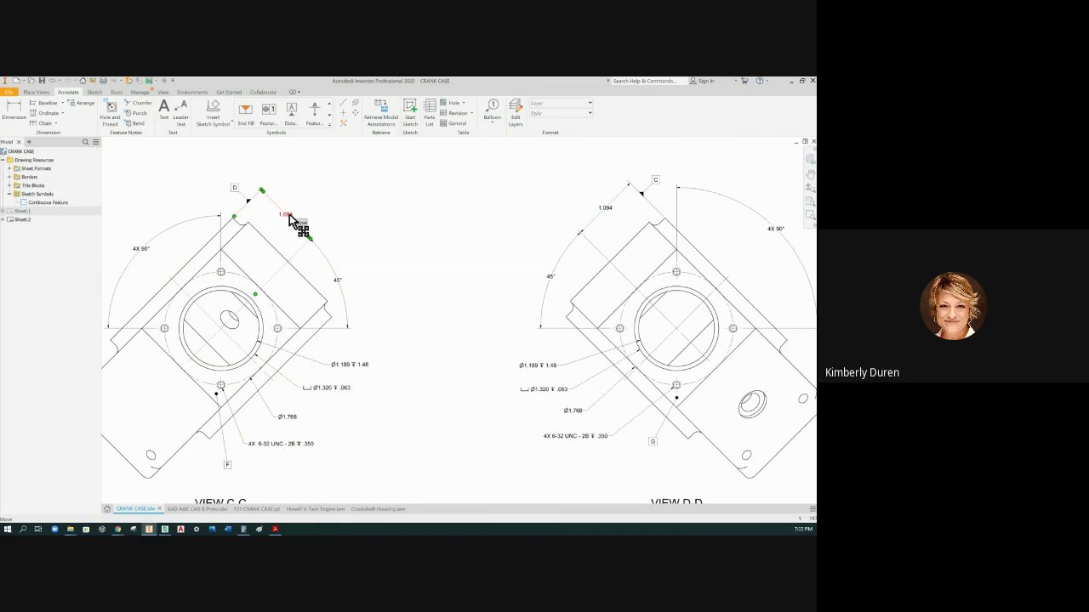
double_click(289, 220)
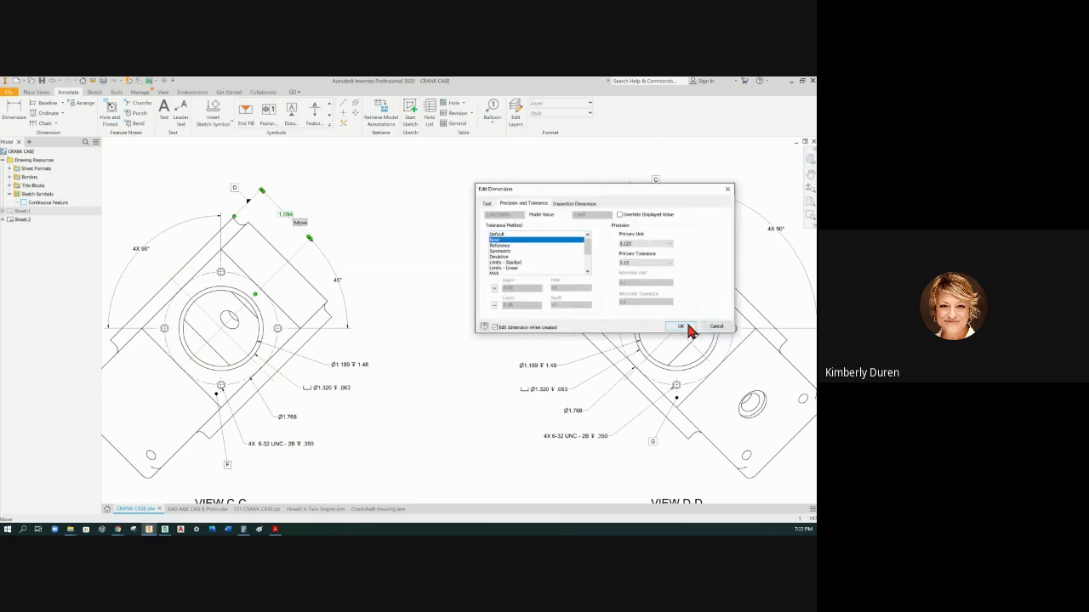
click(680, 327)
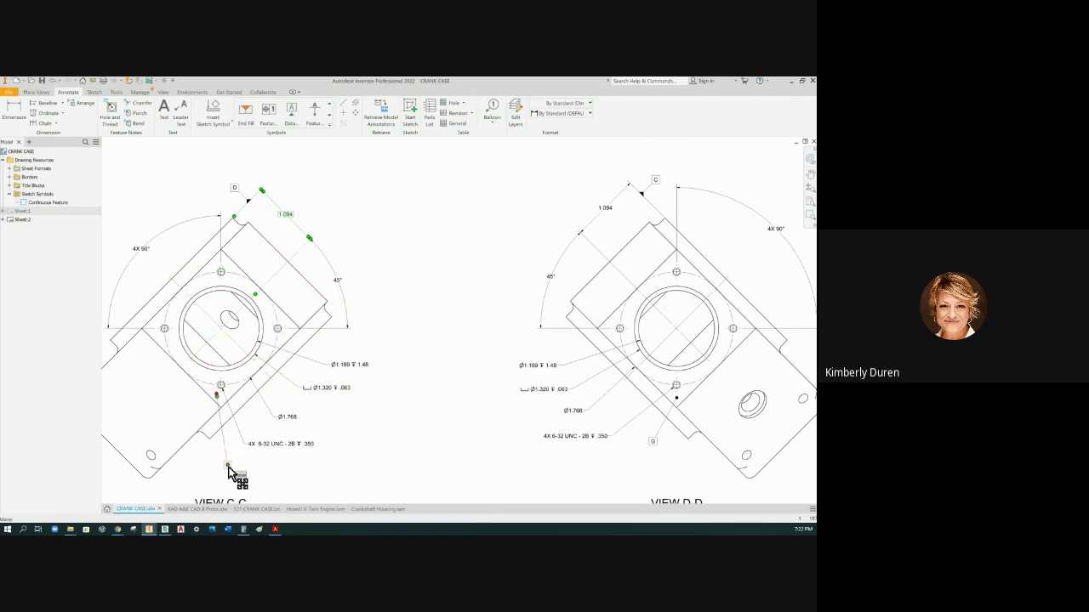
- Place a feature control frame under the Ø1.189 callout in View C-C and open its settings
click(275, 117)
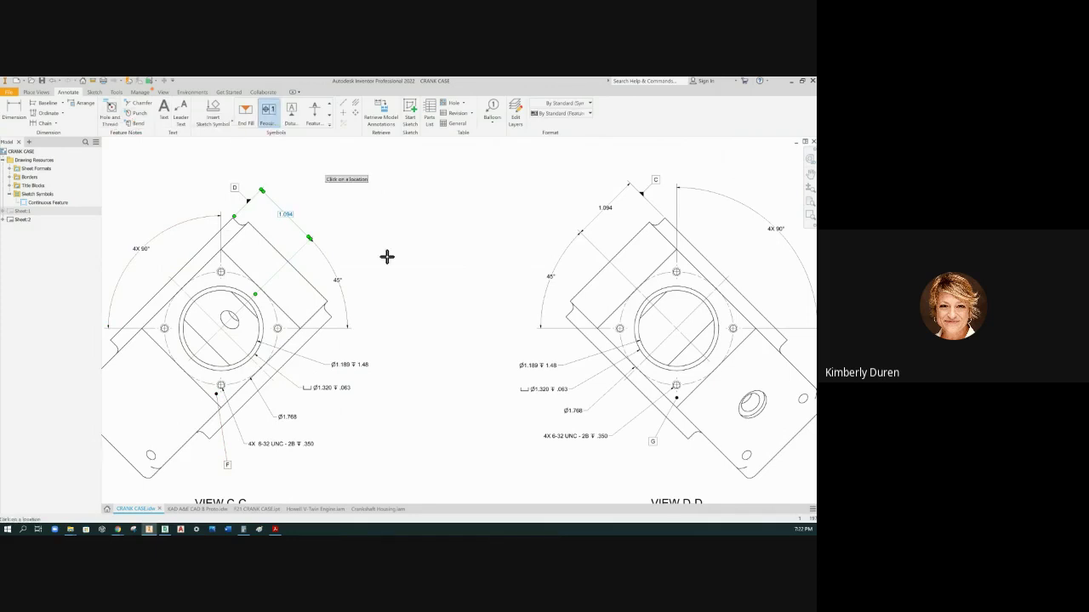
click(371, 381)
right_click(374, 384)
click(413, 381)
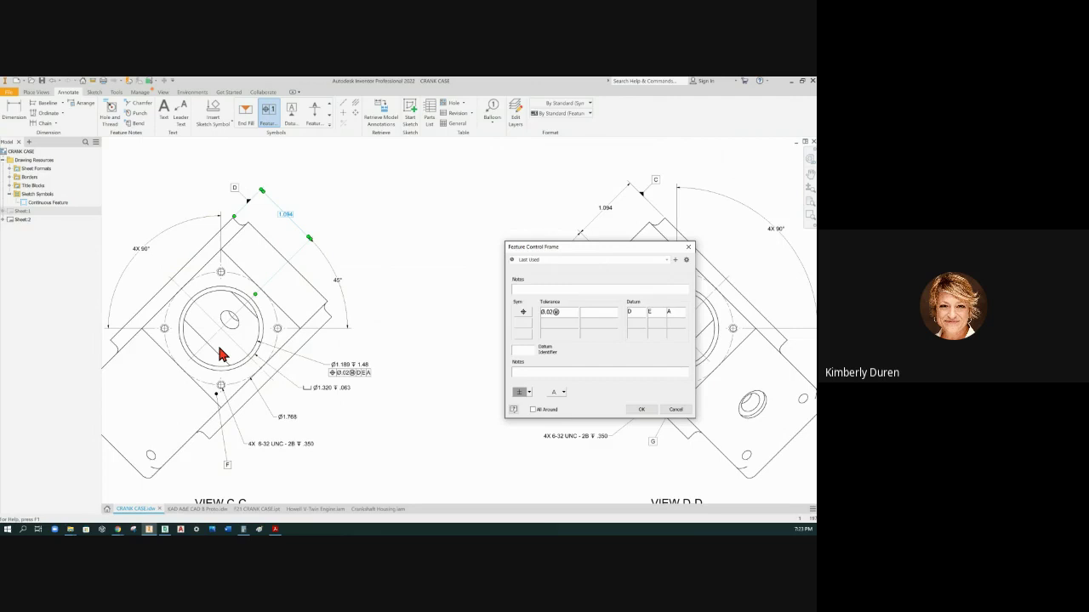
- Change the frame to Ø.014 without MMC, referencing datums F, E and D
double_click(546, 312)
click(550, 312)
key(BackSpace)
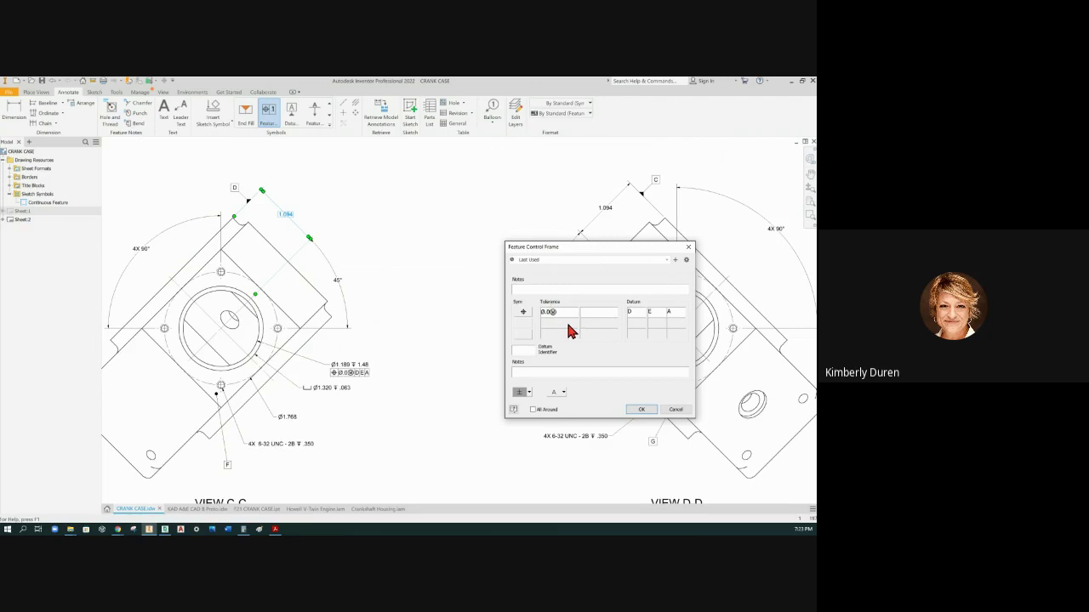
text(14)
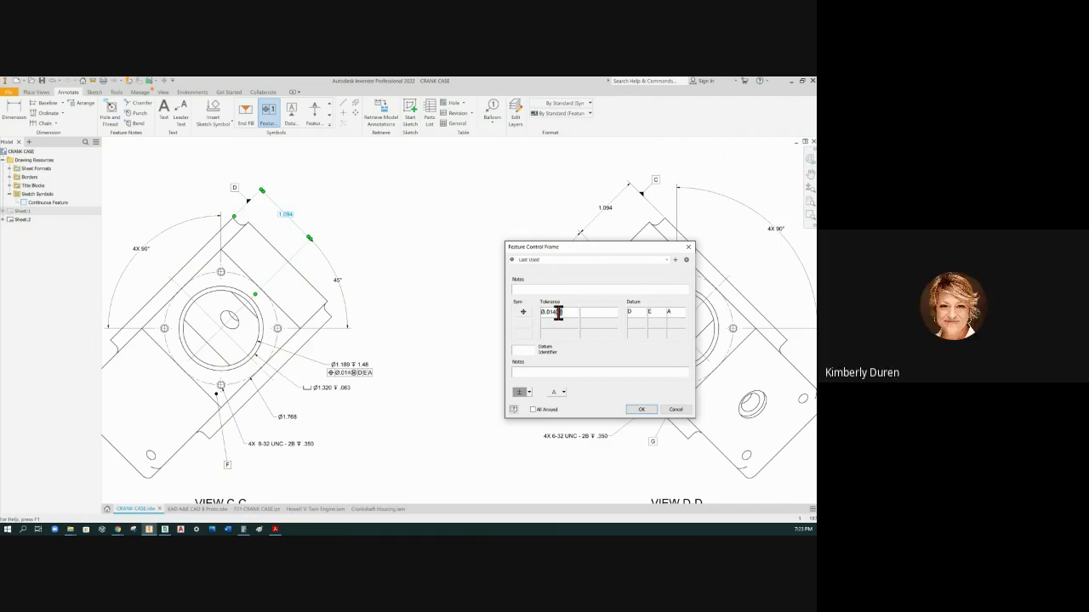
key(BackSpace)
double_click(629, 311)
text(F)
double_click(669, 311)
text(D)
click(643, 411)
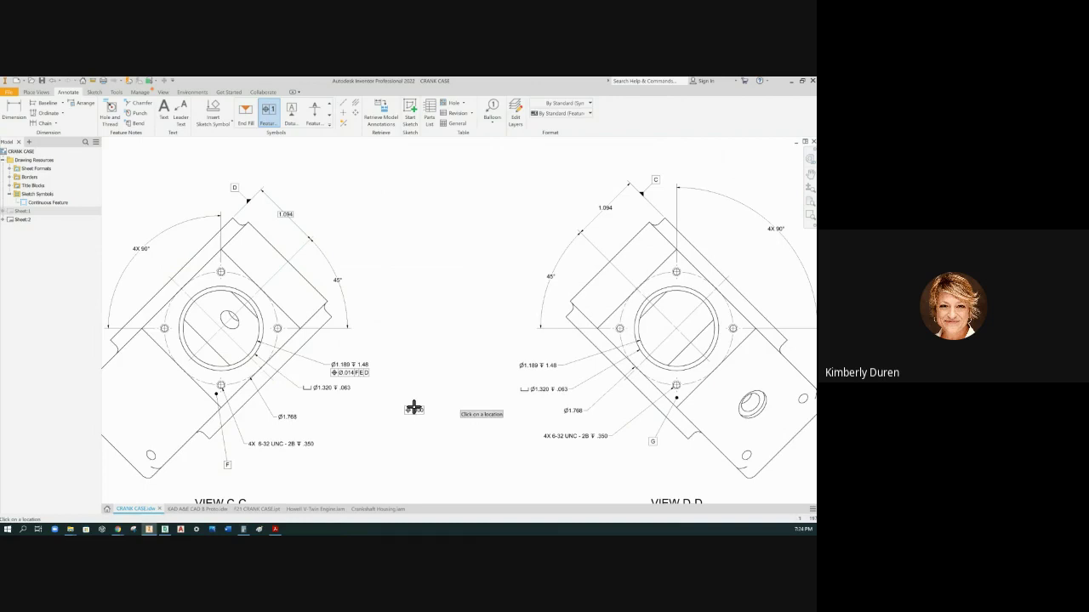
- Nudge the Ø1.189 callout, then attach datum H beneath its leader
key(Escape)
drag(366, 378, 359, 372)
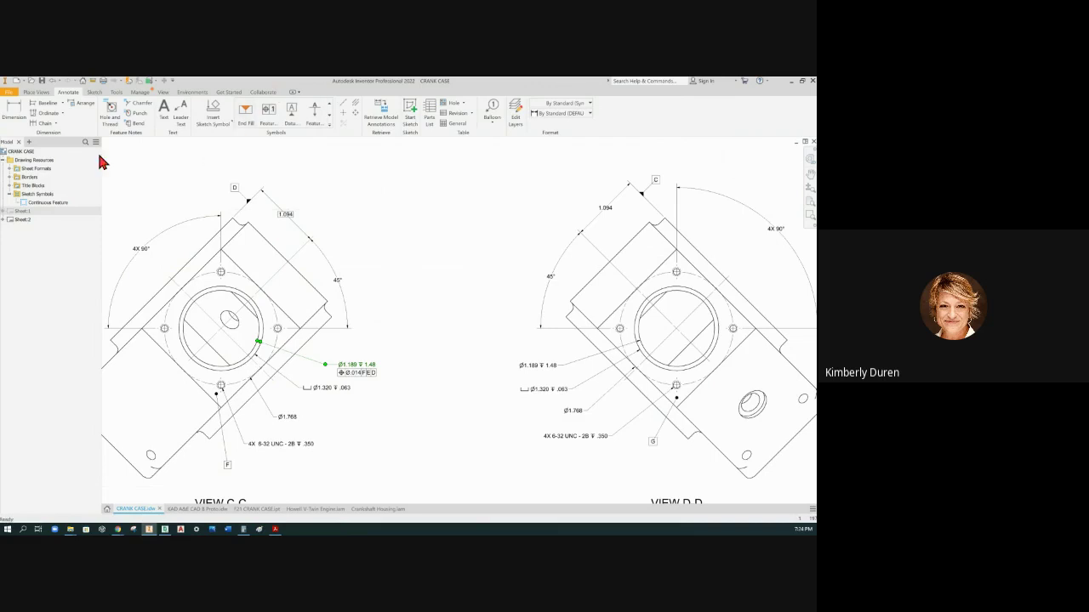
click(290, 123)
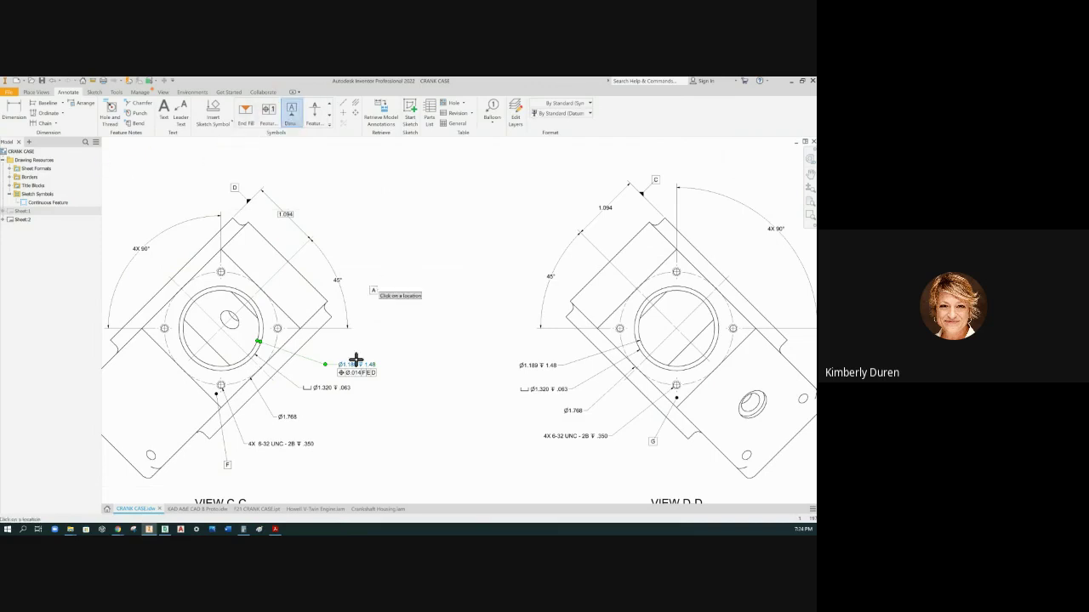
scroll(338, 379, up, 5)
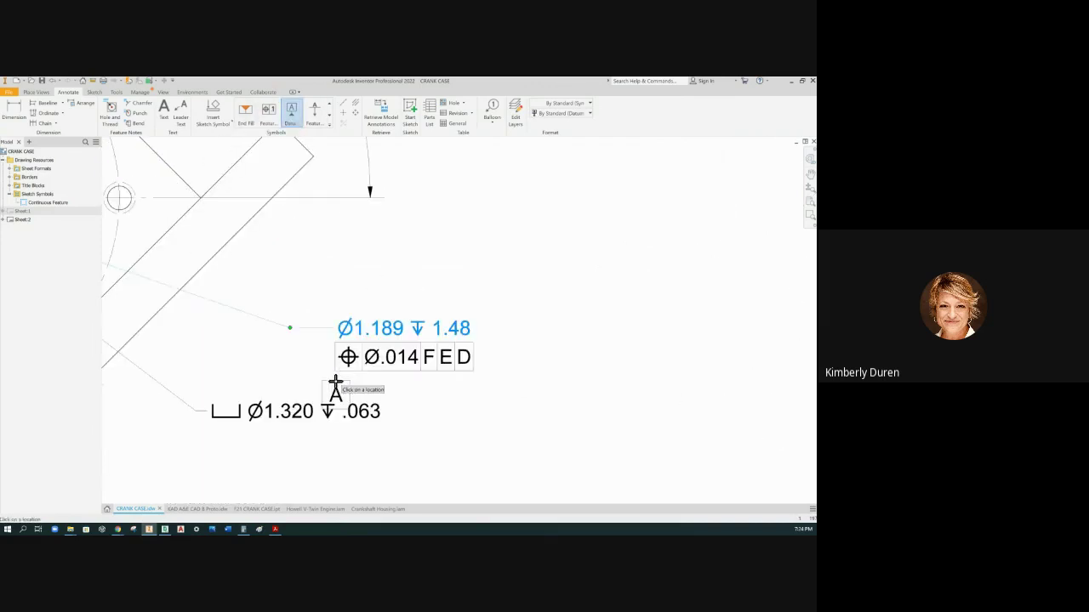
click(308, 333)
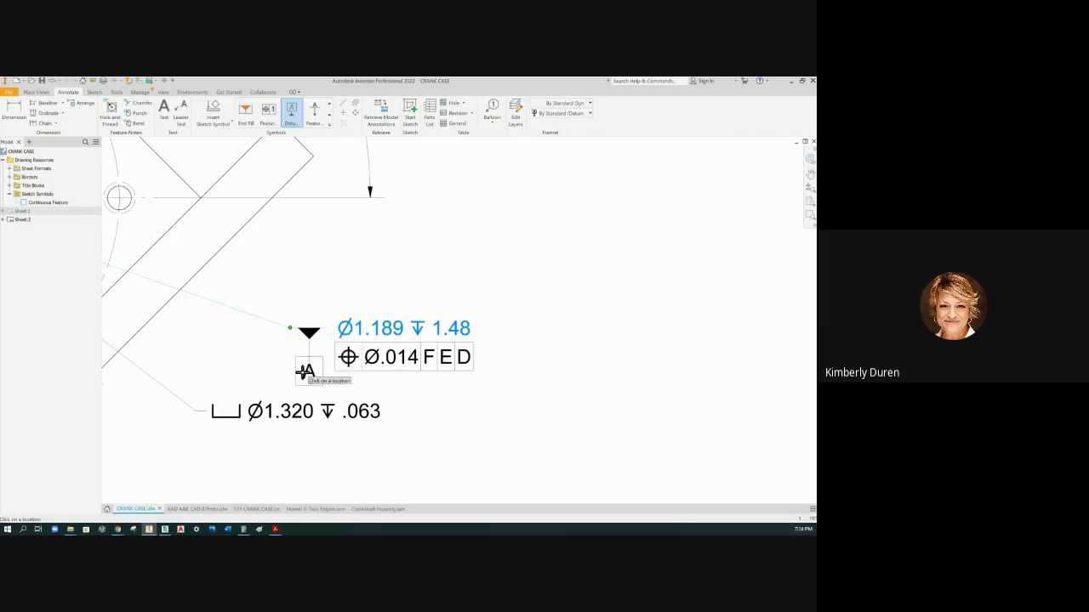
click(305, 371)
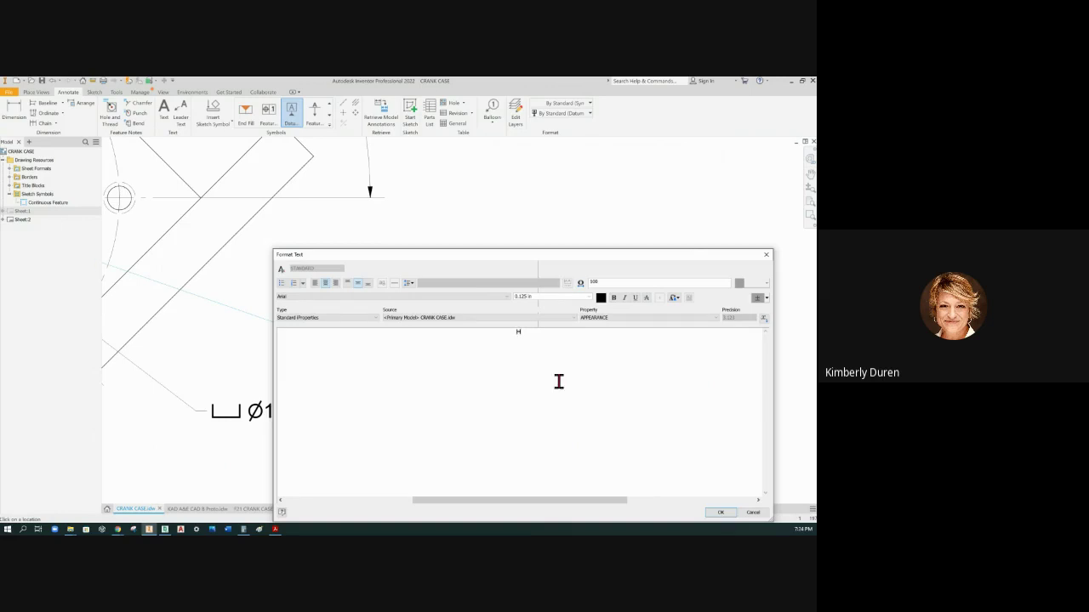
click(719, 513)
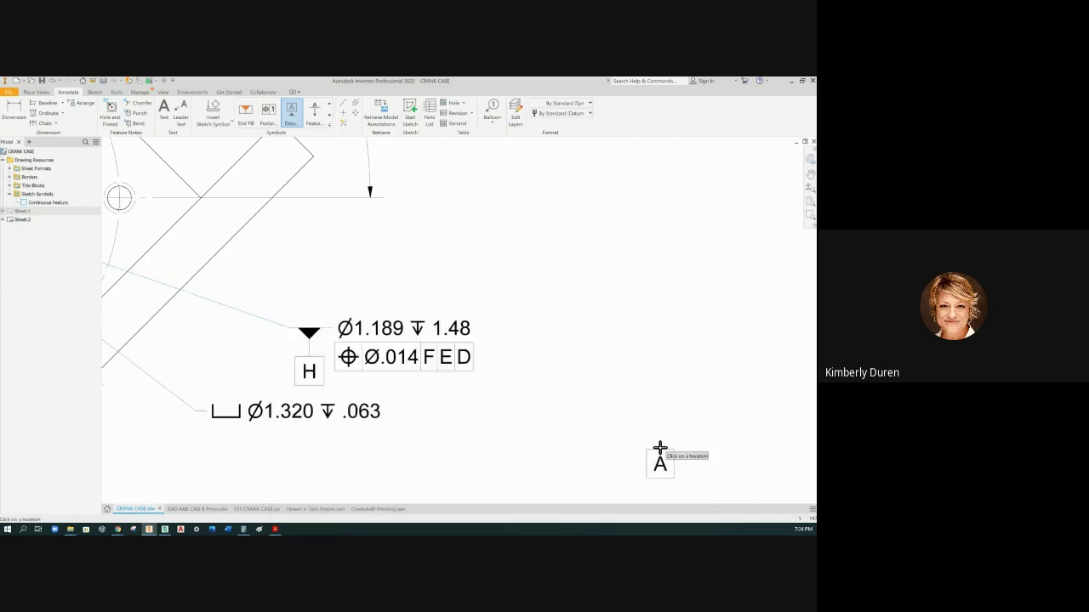
scroll(579, 343, down, 5)
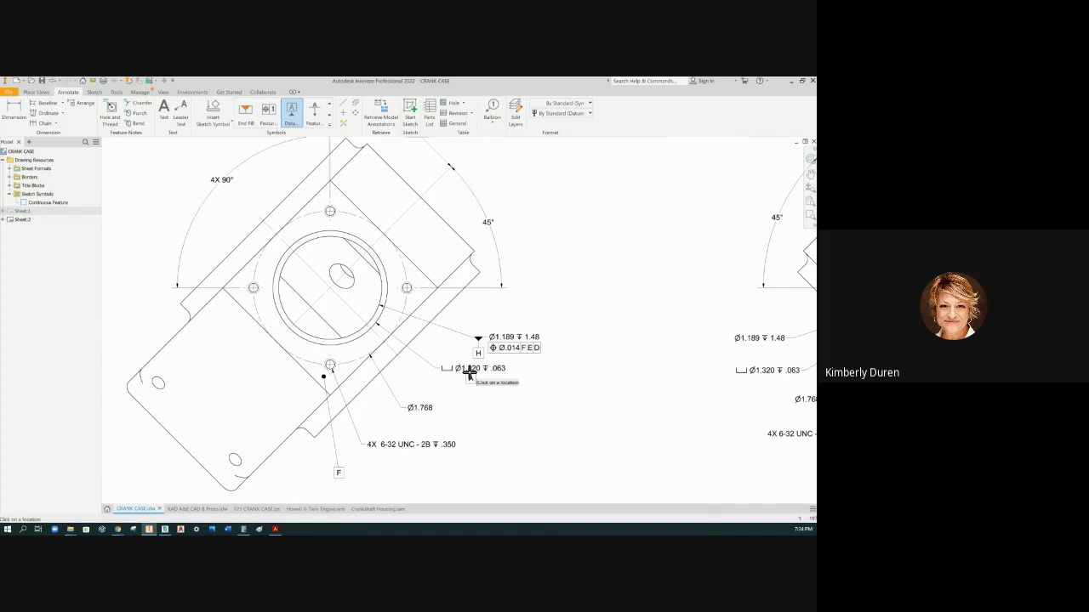
key(Escape)
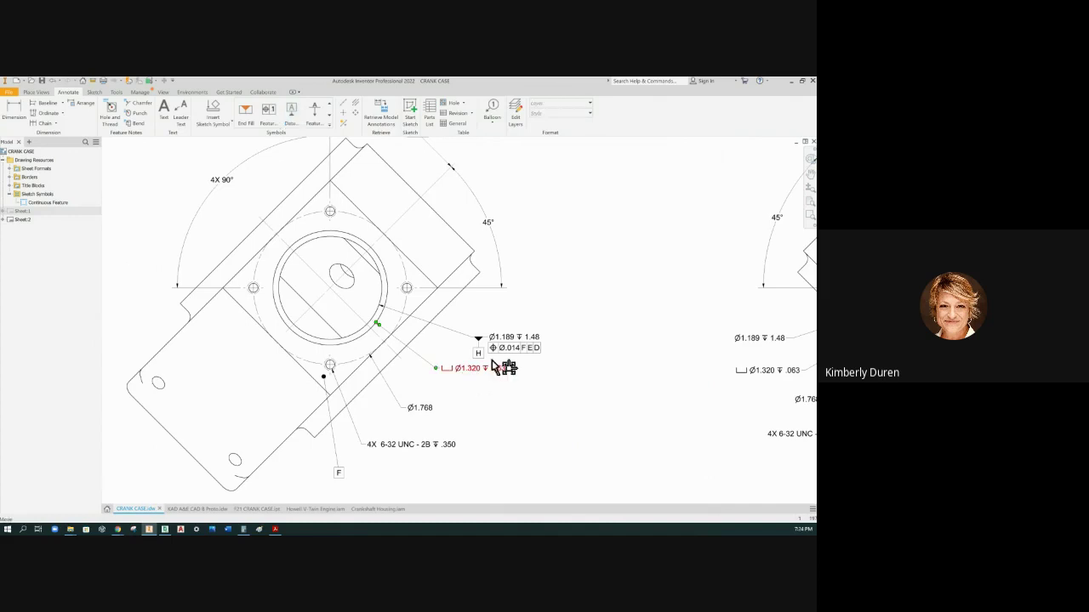
- Add a red STANDARD NOTES note beside the frame: 'EQUIVALENT TO +/-.005 NO MMC FOR ALIGNMENT TO BORE-CRITICAL'
click(167, 112)
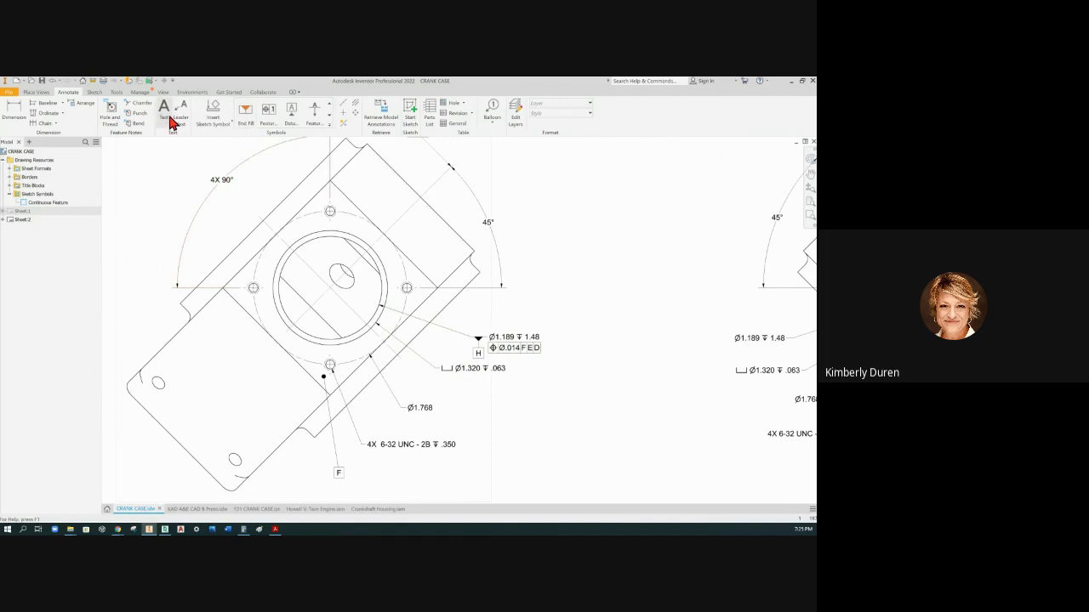
click(550, 341)
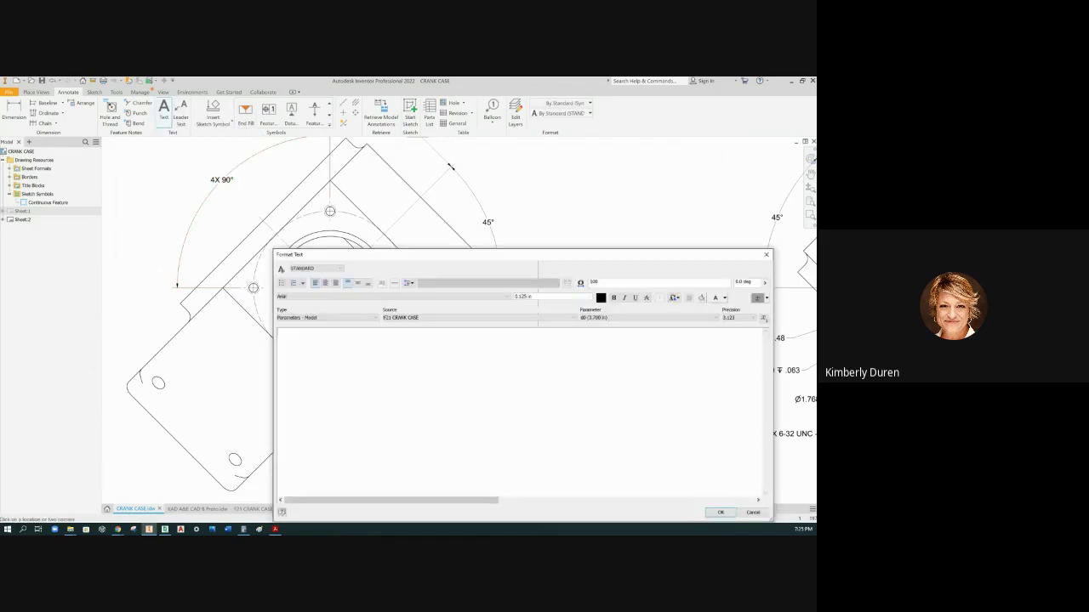
click(339, 270)
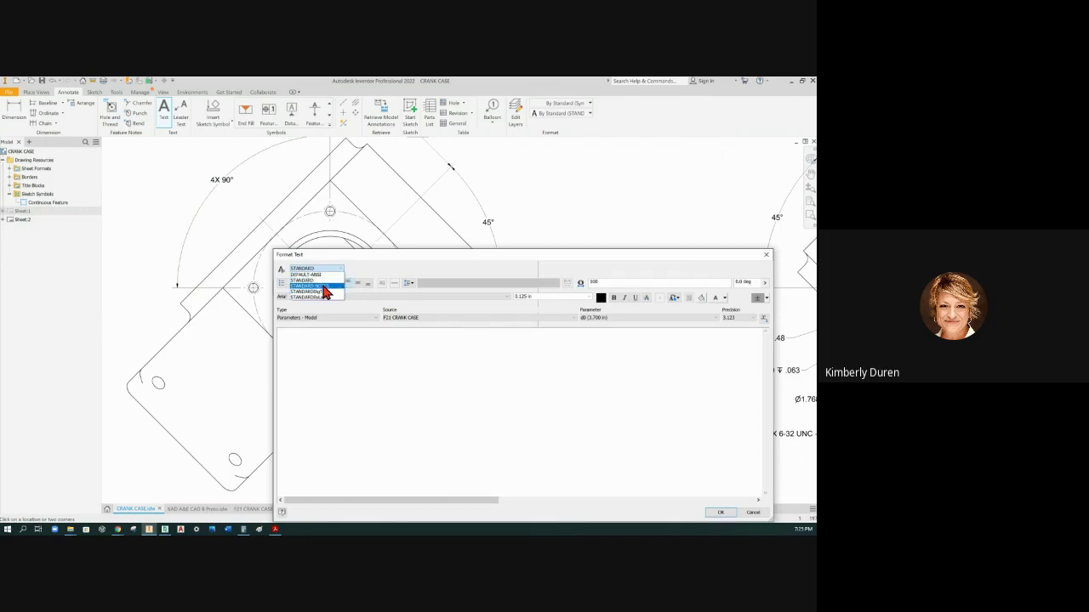
click(327, 286)
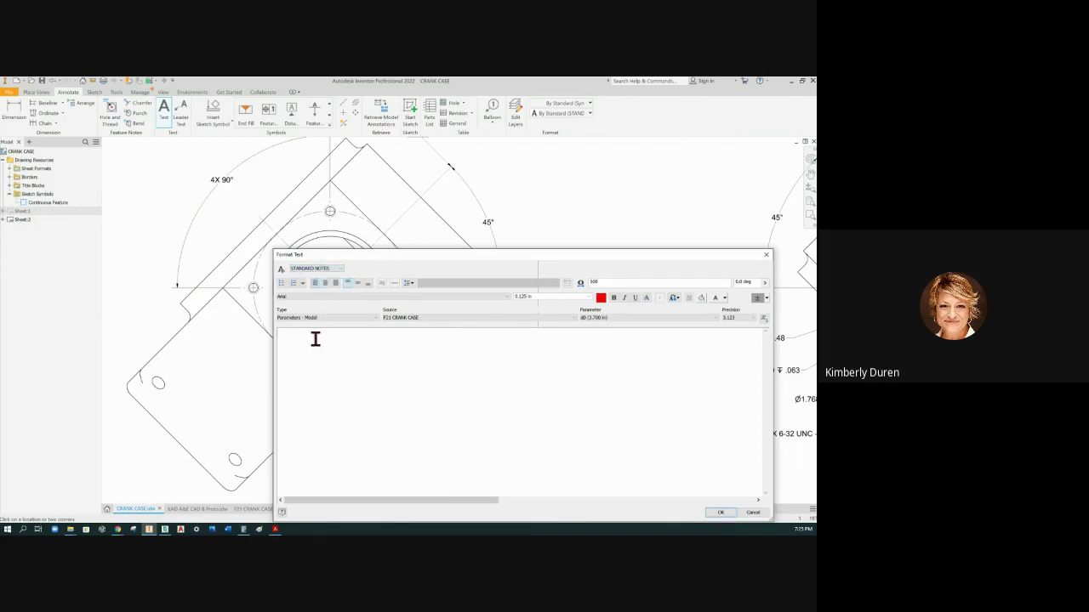
text(EQUIVALE)
text(NT TO)
text(+/-0)
text(.005)
key(Return)
text(NO MMC)
text( FOR A)
text(LIGHN)
text(ET)
text( OF)
key(BackSpace)
key(BackSpace)
key(BackSpace)
key(BackSpace)
key(BackSpace)
key(BackSpace)
text(NMENT )
text(TO )
text(BORE)
text(-CRITICA)
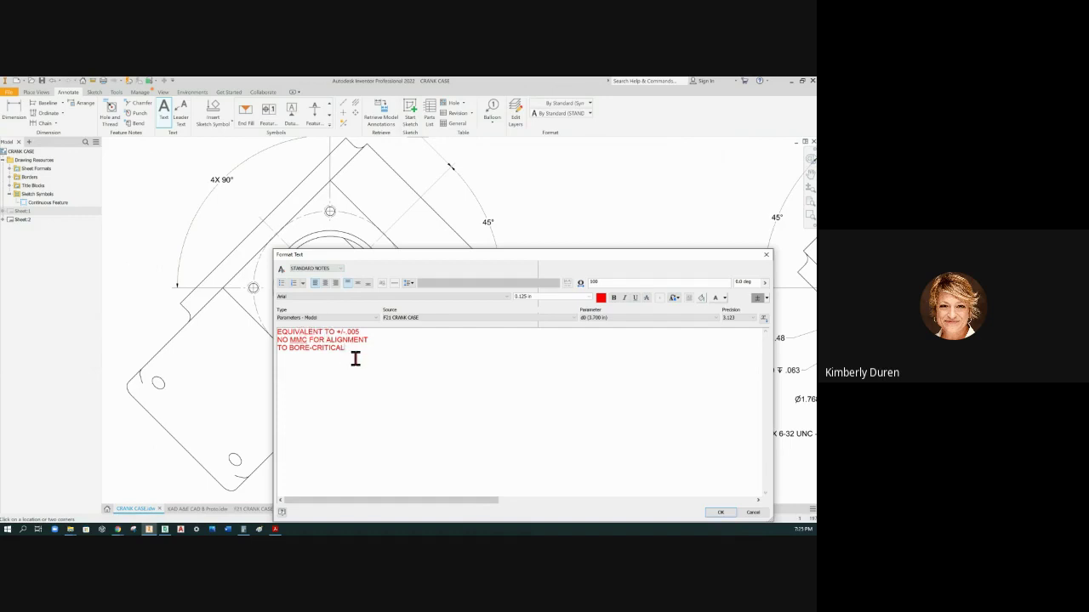
click(721, 514)
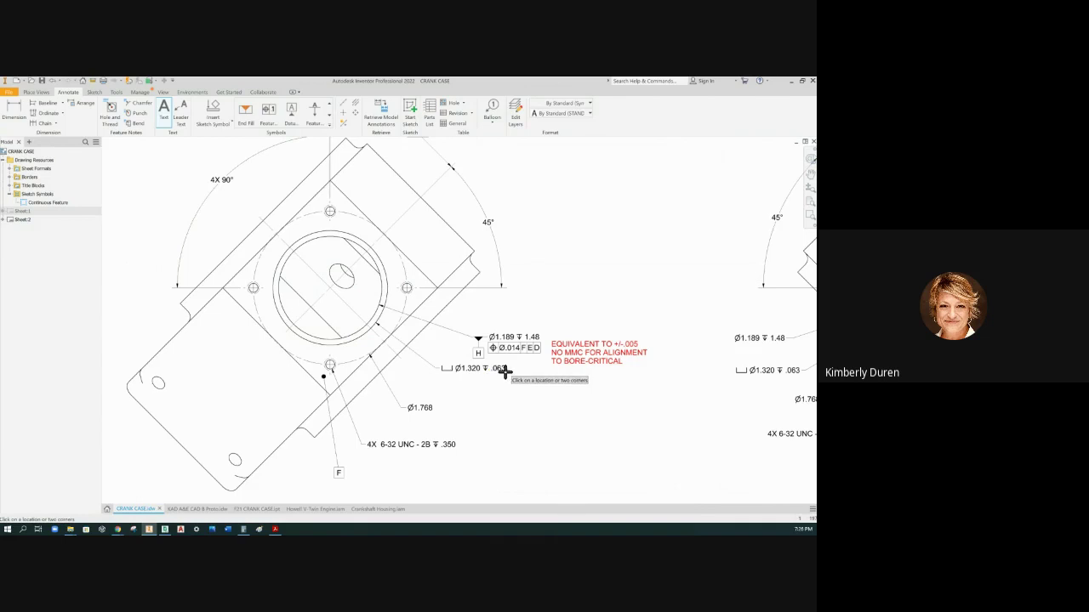
key(Escape)
- Copy the red O-ring tolerance note from Sheet:1
click(37, 194)
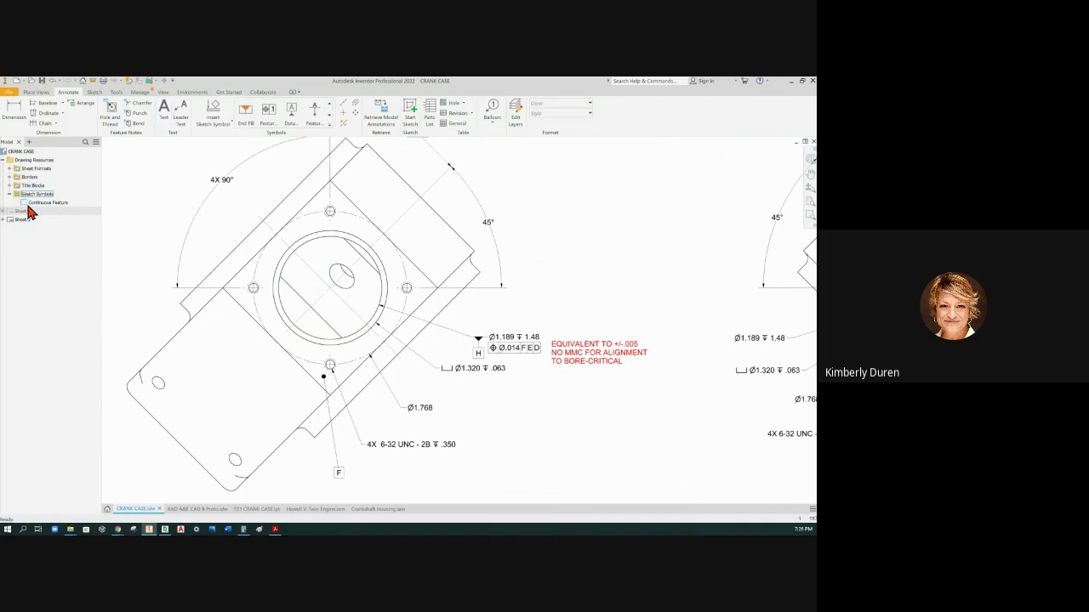
double_click(21, 211)
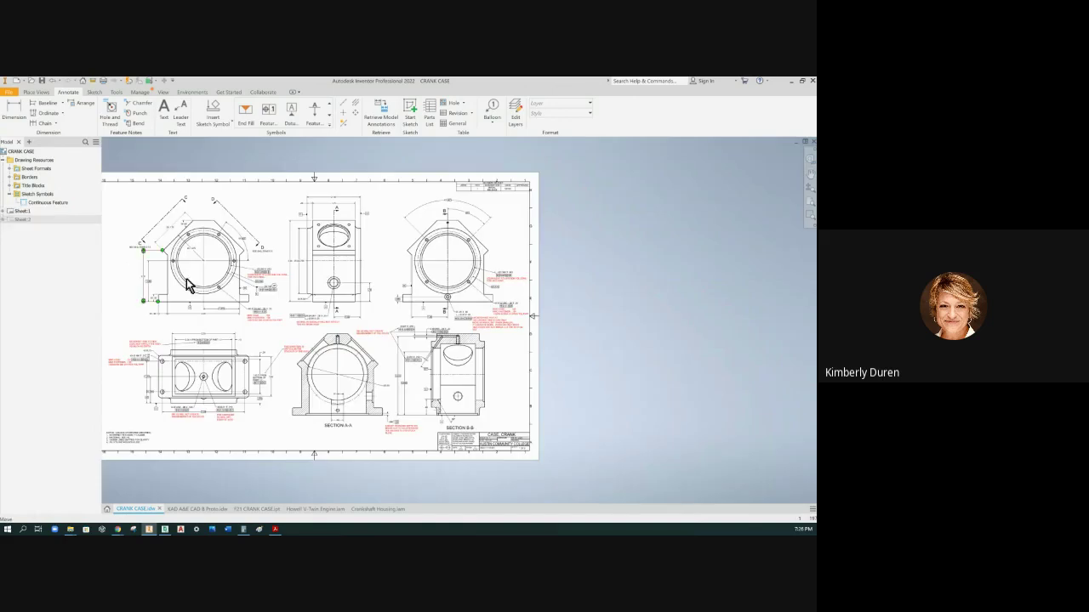
scroll(264, 293, up, 3)
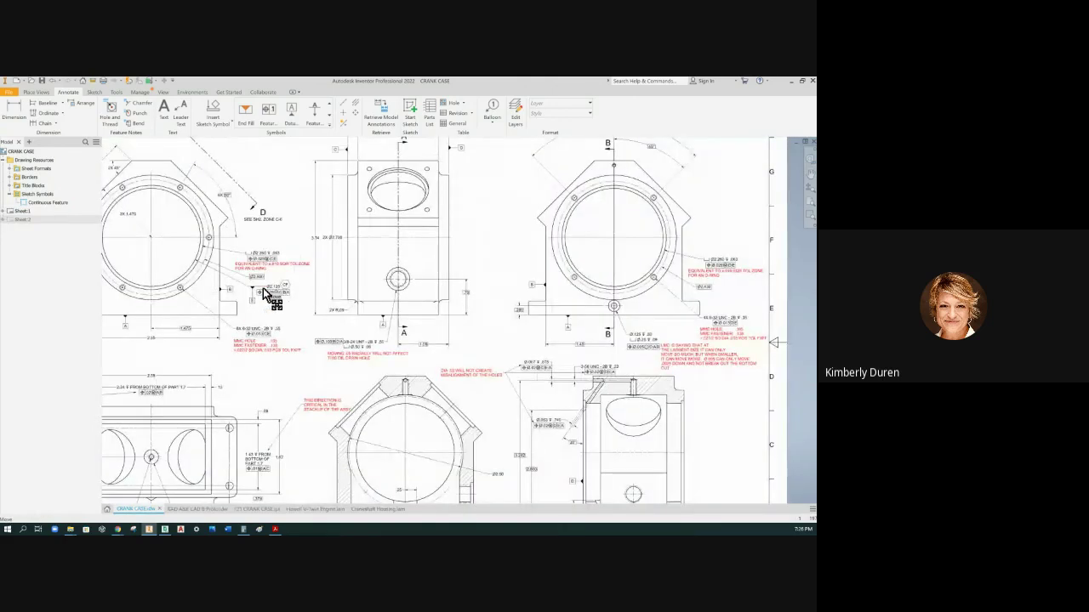
scroll(263, 294, up, 8)
scroll(304, 267, down, 2)
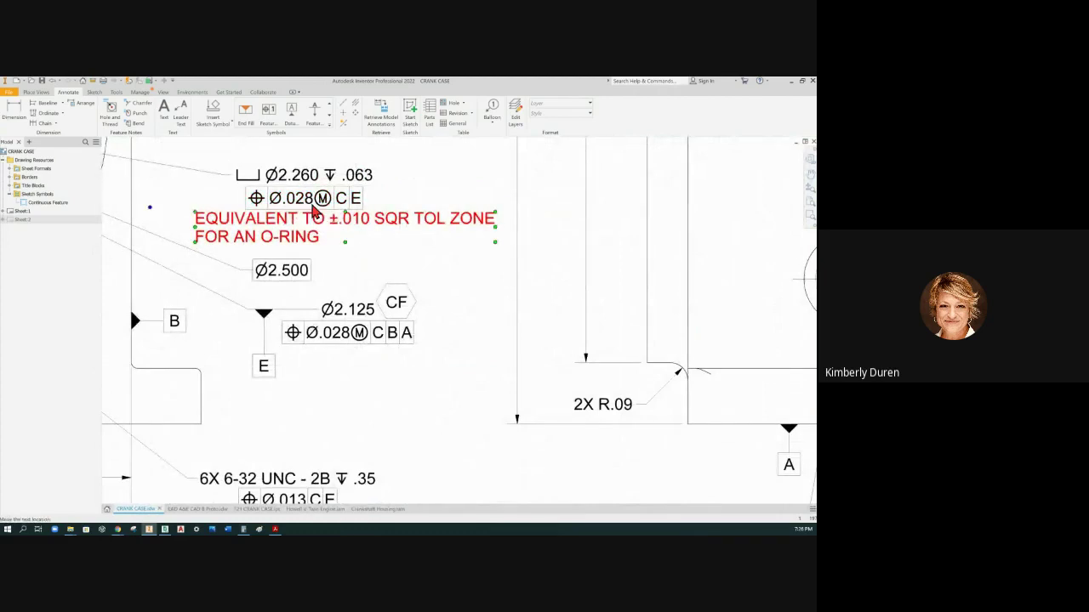
click(296, 223)
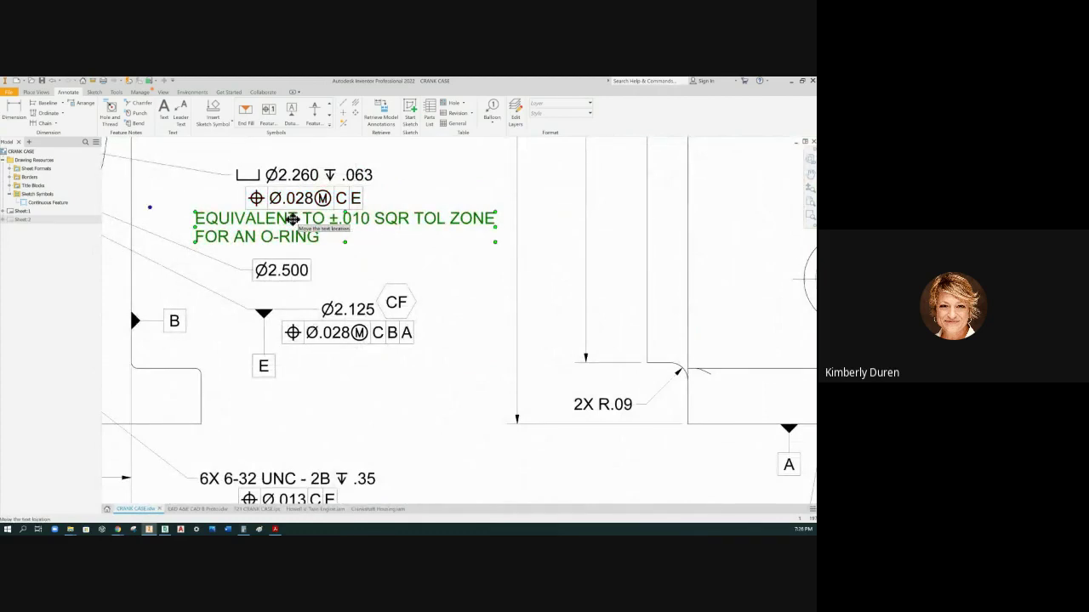
right_click(294, 226)
click(308, 232)
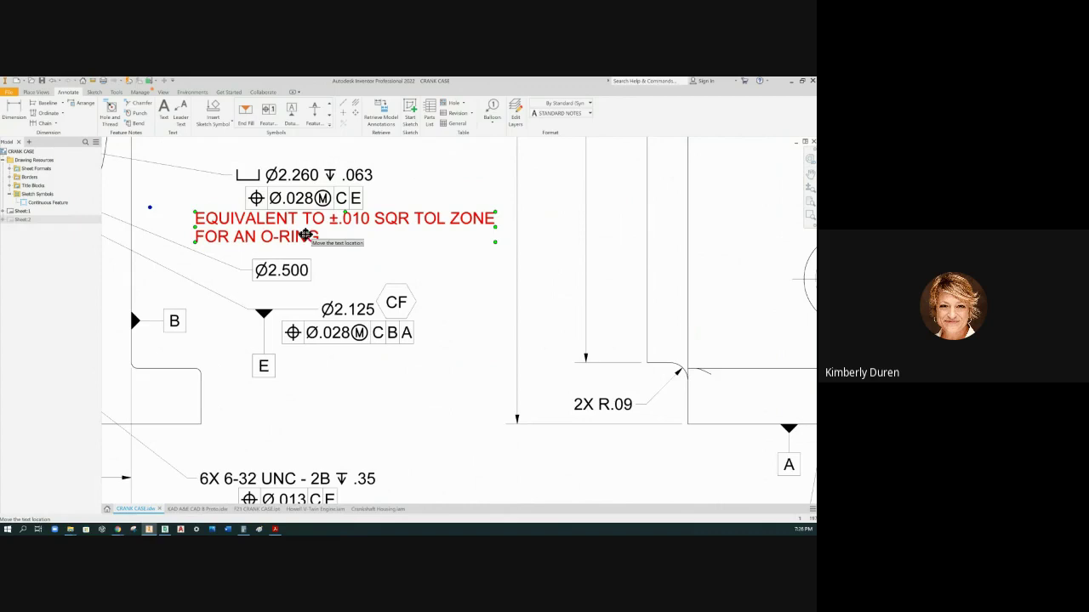
- Paste the O-ring note onto Sheet:2 near the Ø1.320 callout
double_click(21, 221)
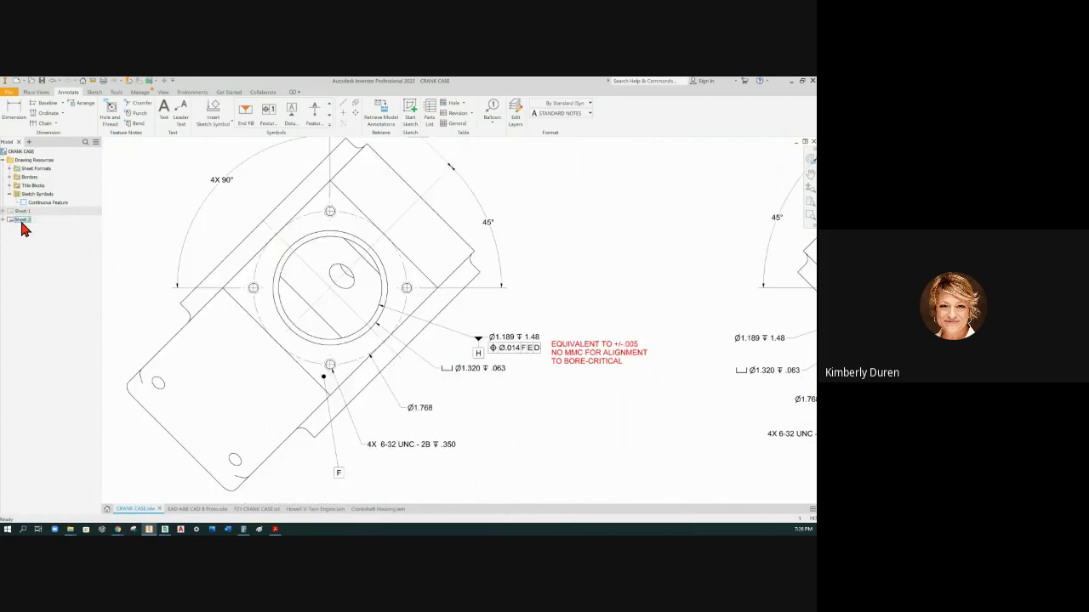
right_click(515, 398)
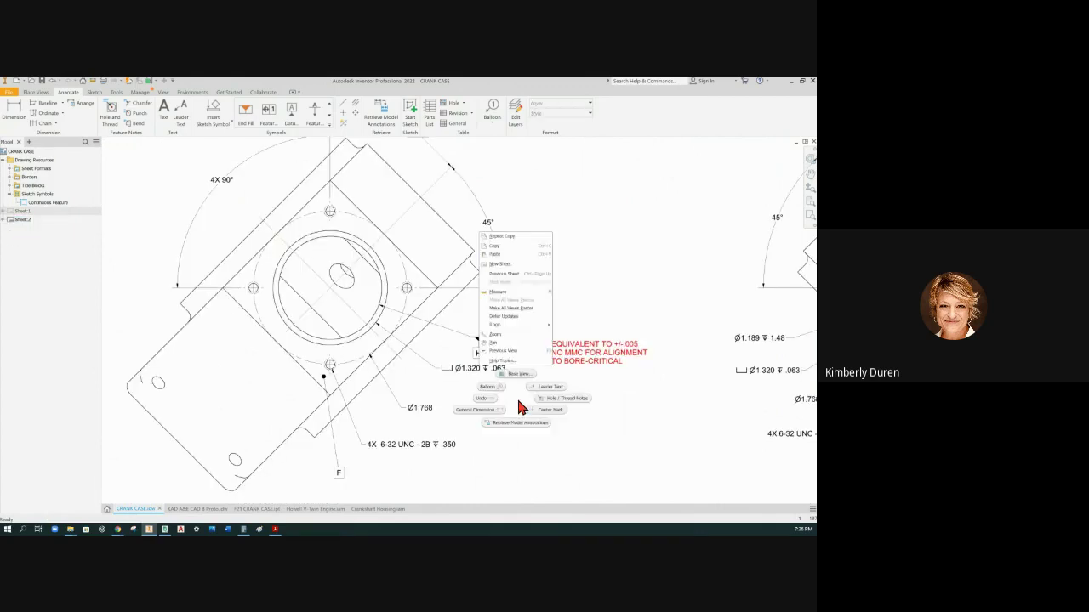
click(513, 258)
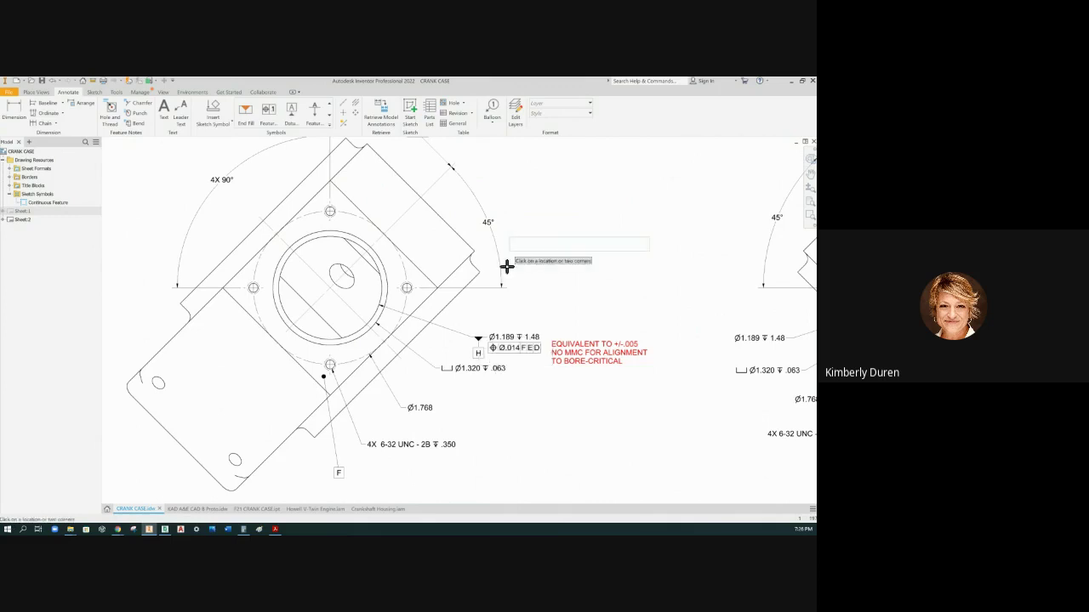
- Drop the pasted note below the Ø1.320 callout and place a new feature control frame
click(428, 398)
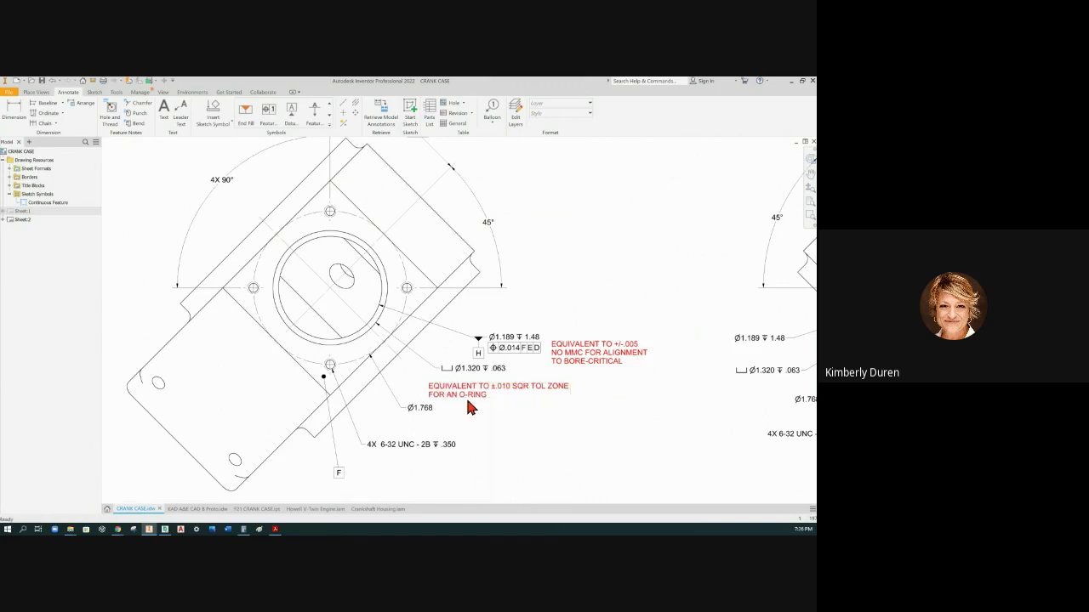
click(272, 112)
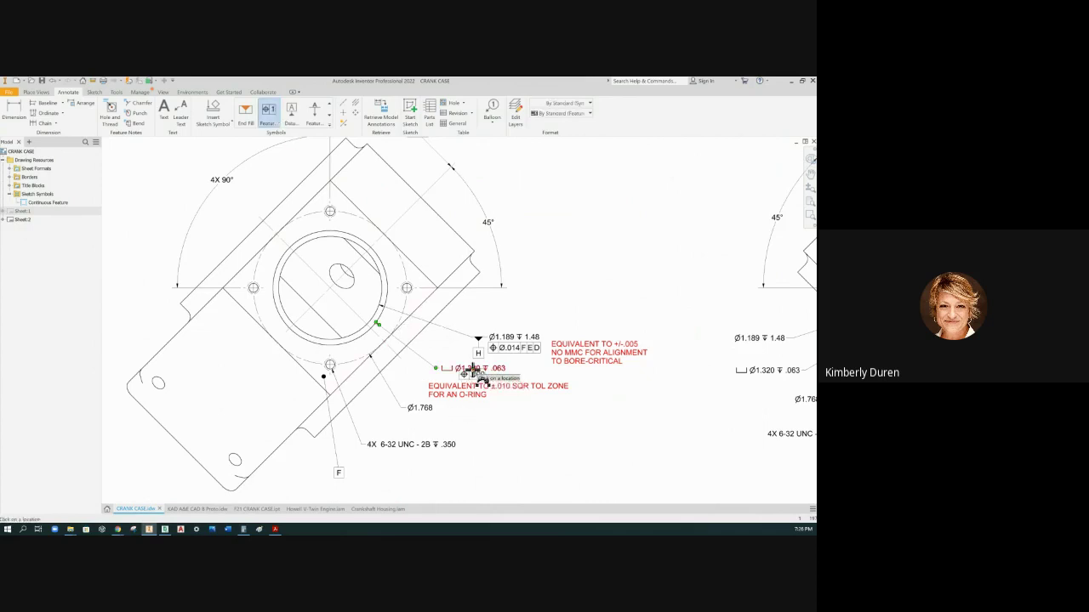
right_click(511, 394)
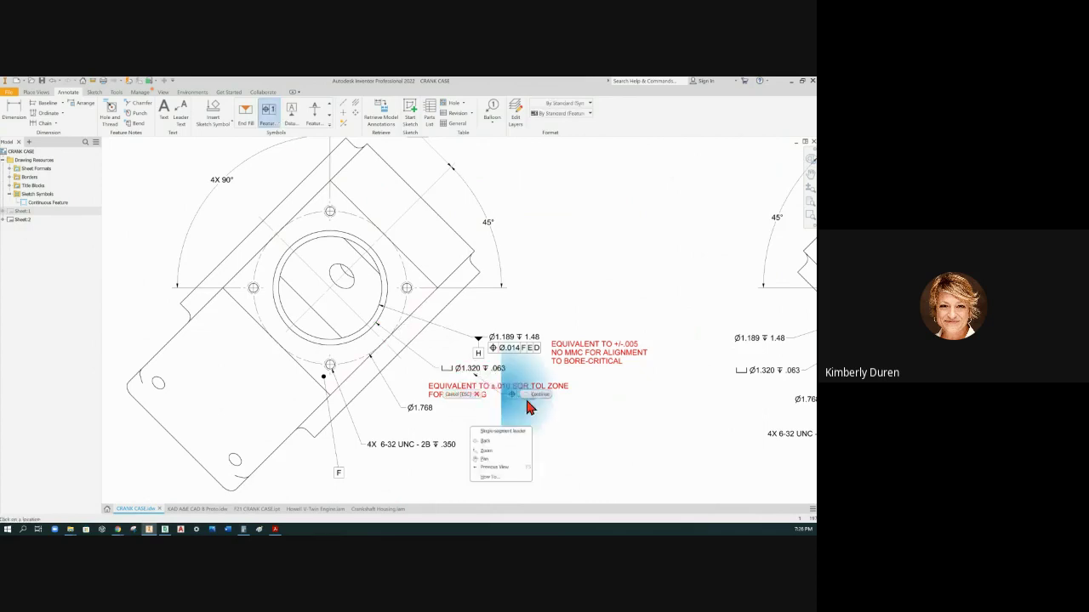
click(529, 397)
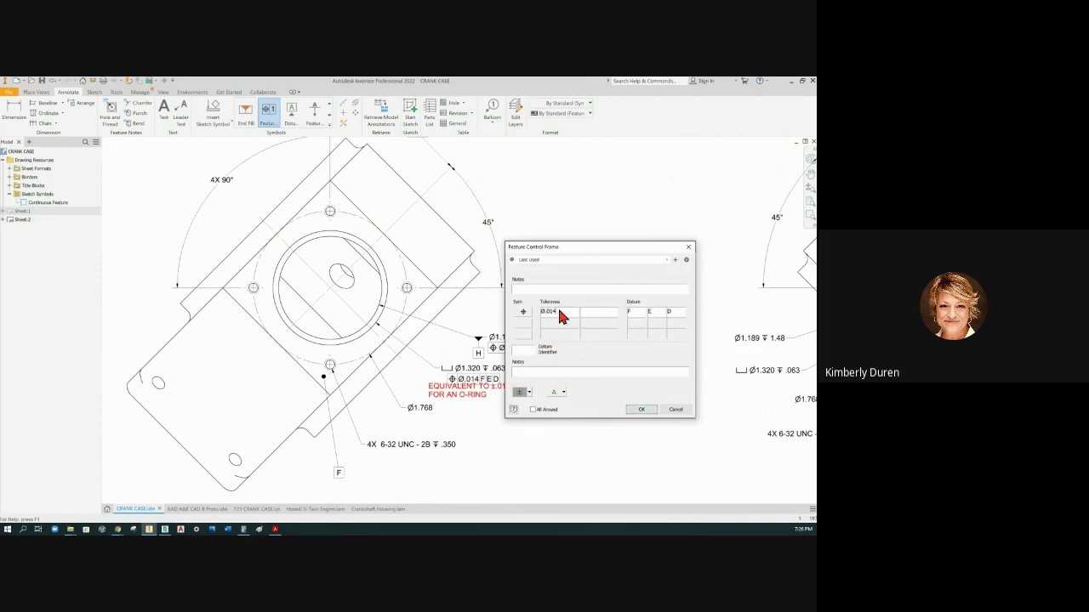
- Set the frame to Ø.028 with MMC, referencing datums F and H only
double_click(555, 311)
text(028)
click(530, 394)
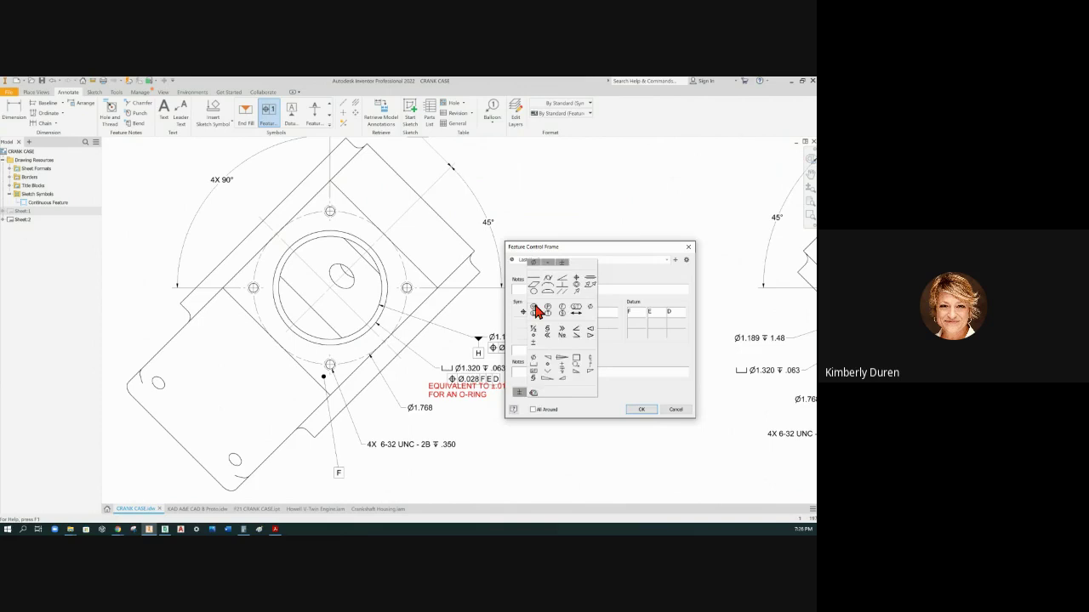
click(535, 308)
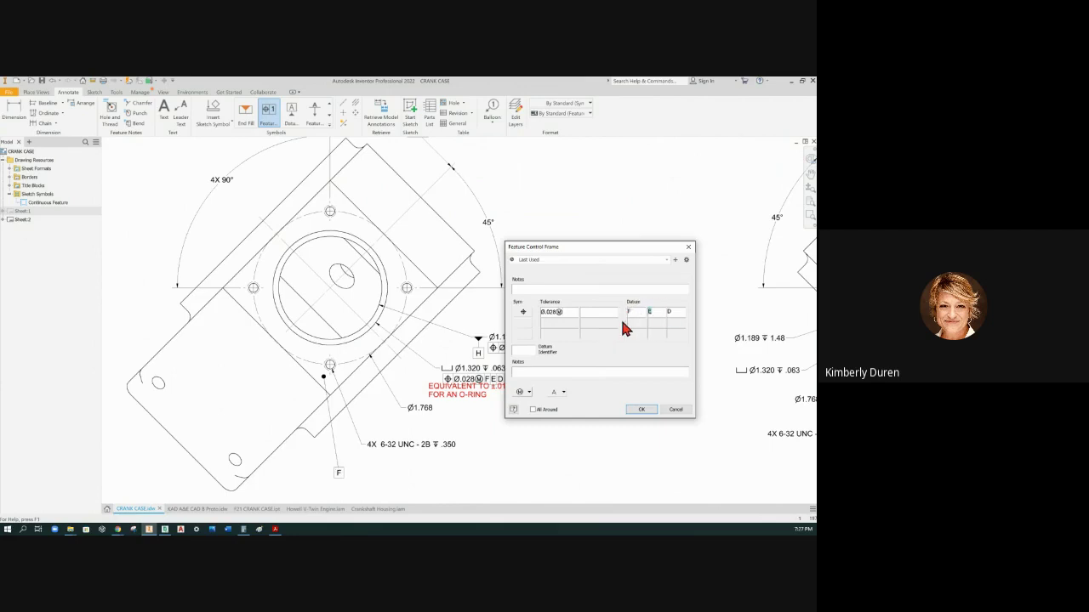
text(H)
double_click(671, 311)
key(BackSpace)
click(634, 410)
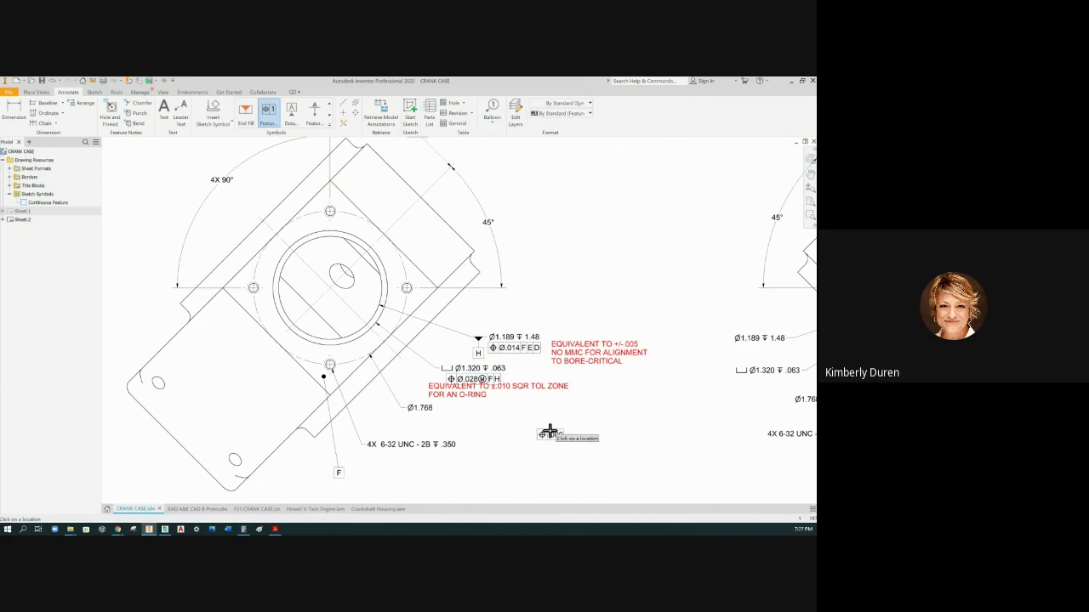
- Nudge the red O-ring note slightly down below the new frame
key(Escape)
click(477, 394)
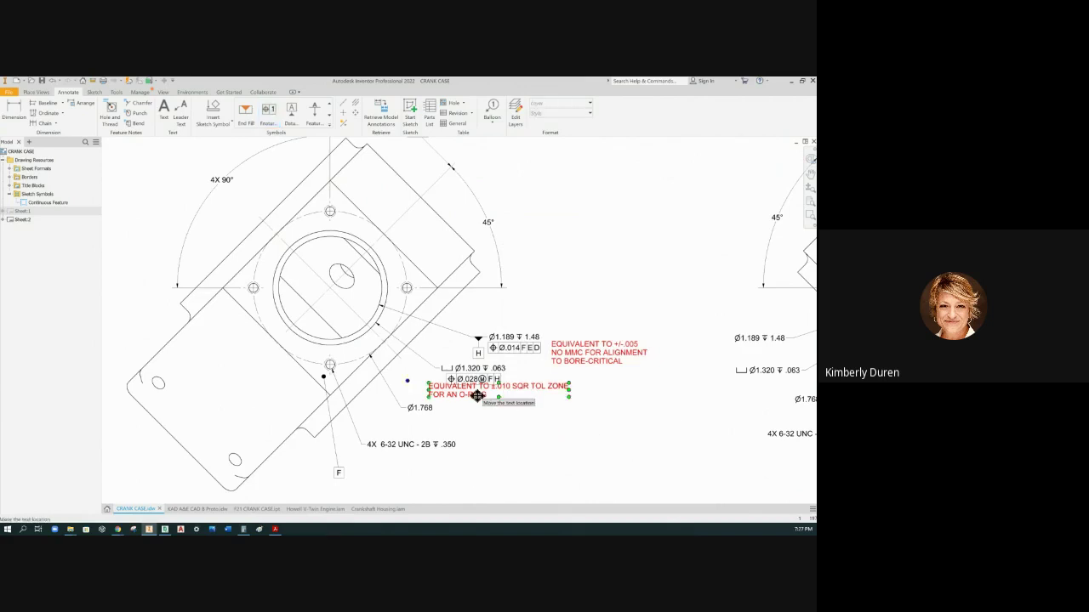
drag(476, 396, 477, 398)
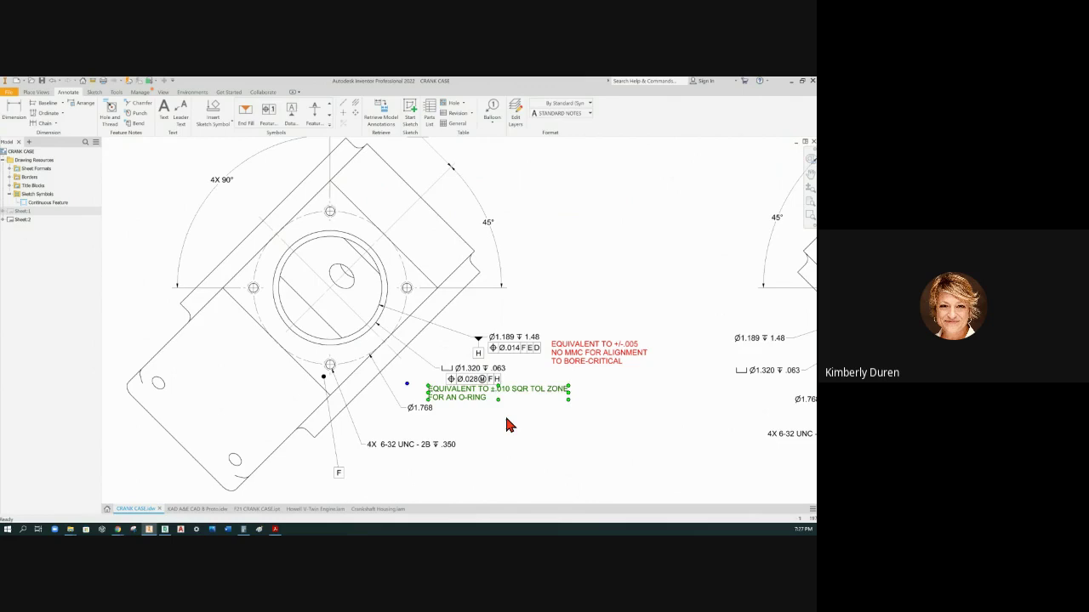
click(508, 425)
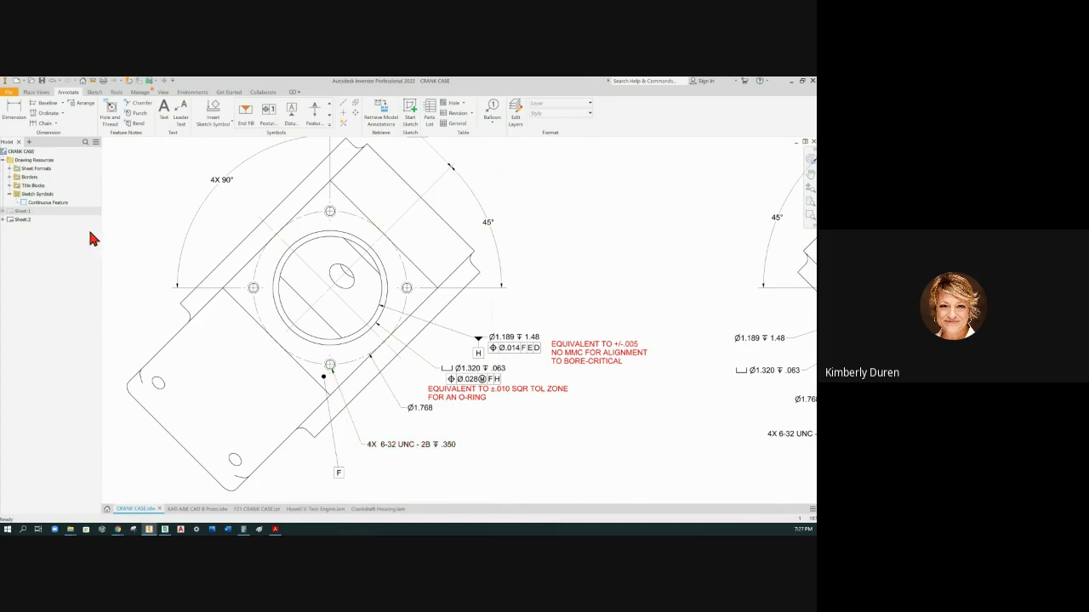
- Copy the red MMC note from Sheet:2 and paste it into both Sheet:1 views
double_click(21, 218)
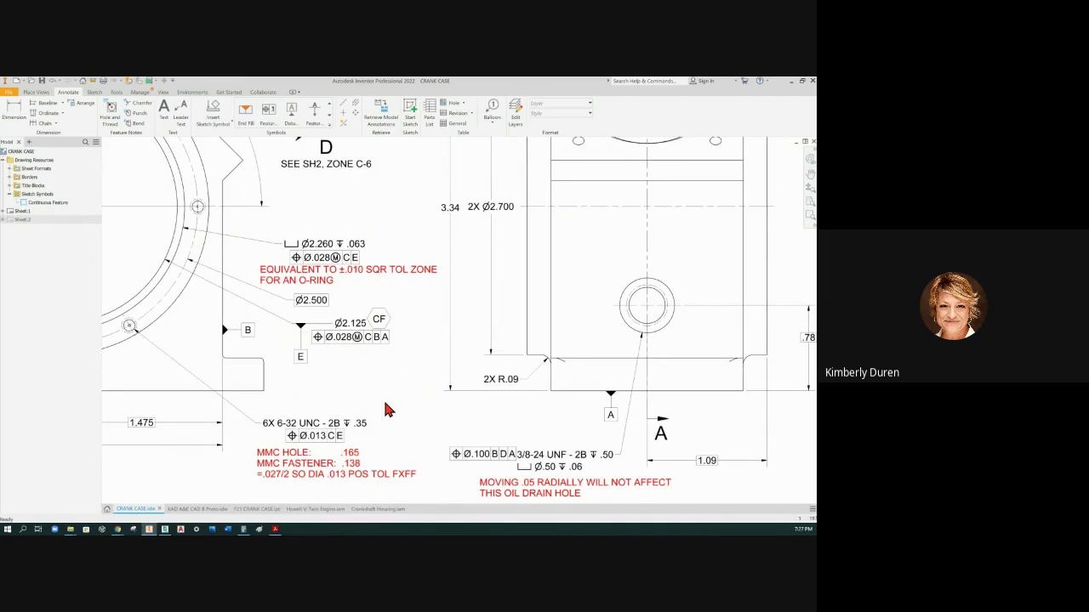
right_click(299, 471)
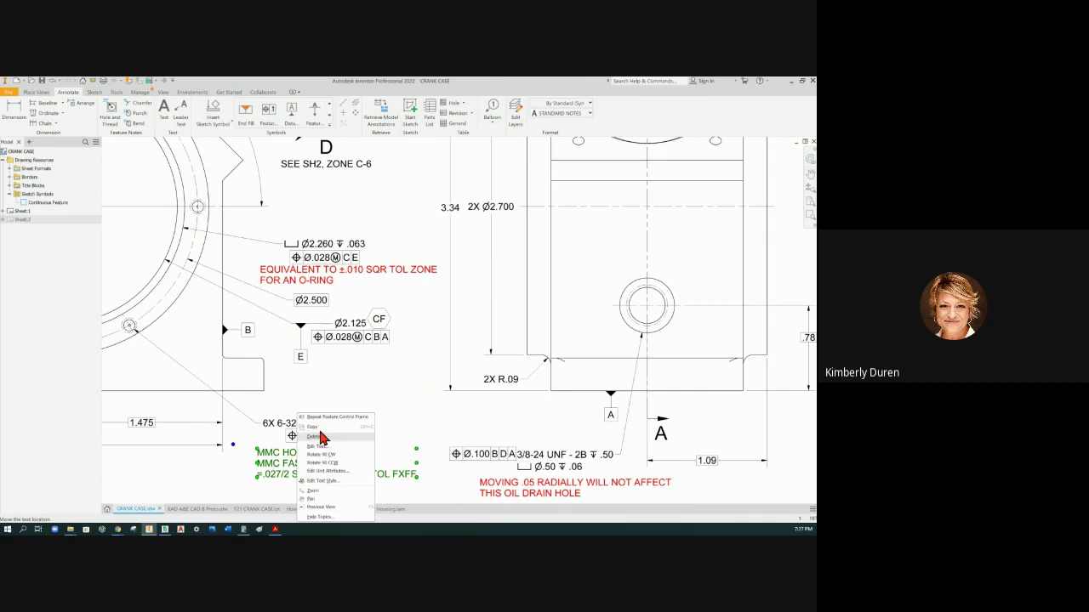
key(Escape)
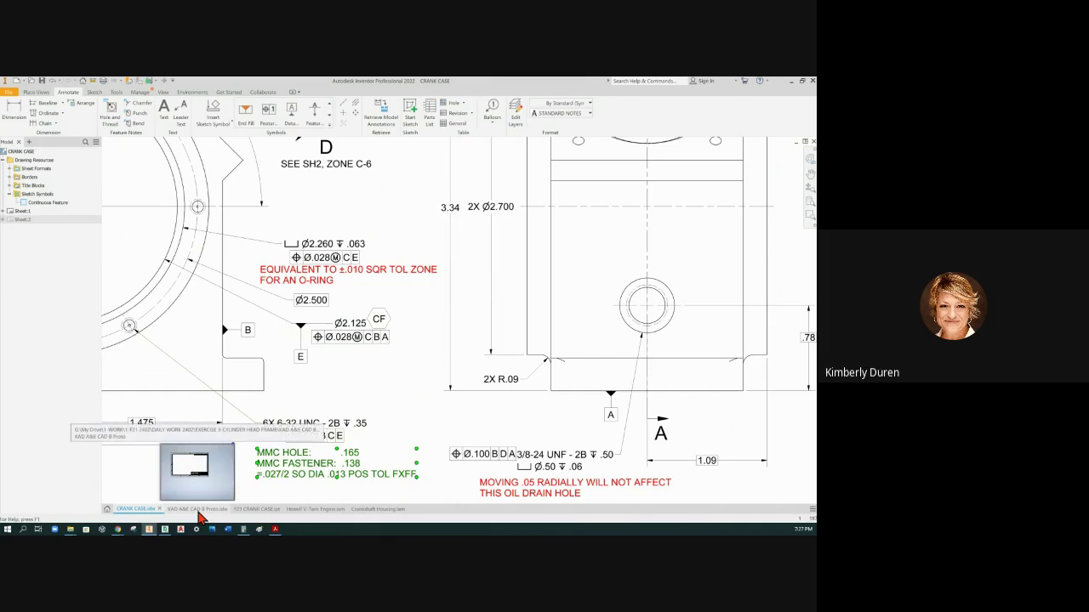
double_click(22, 220)
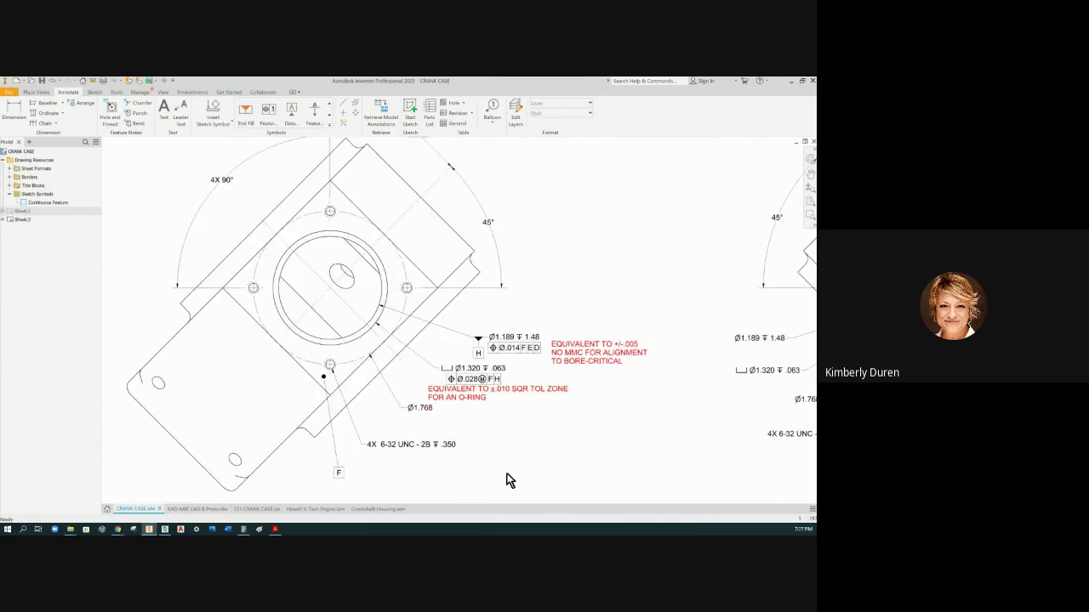
right_click(510, 471)
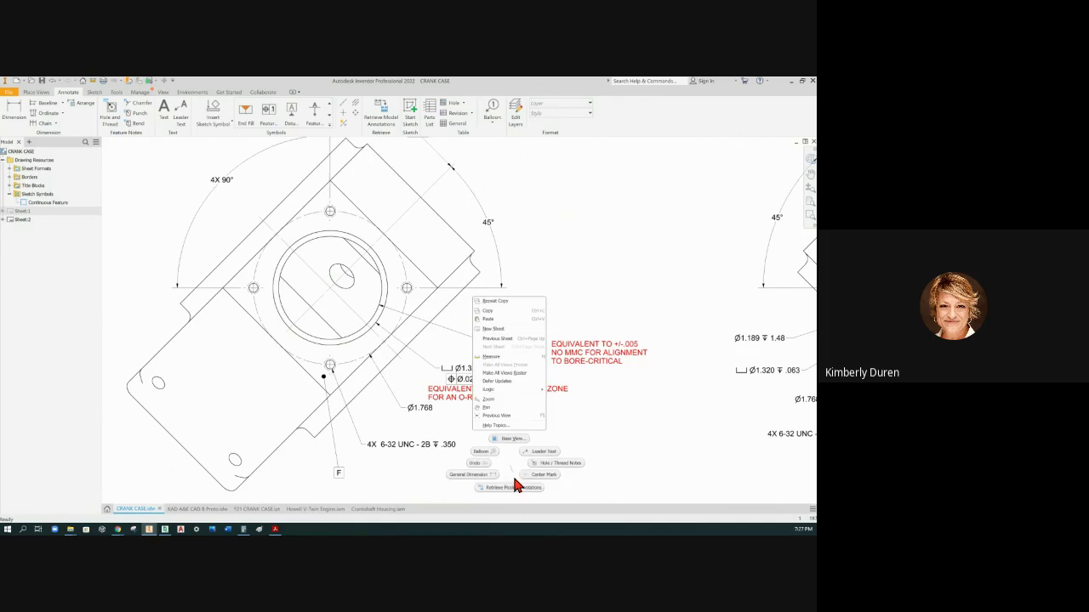
click(498, 325)
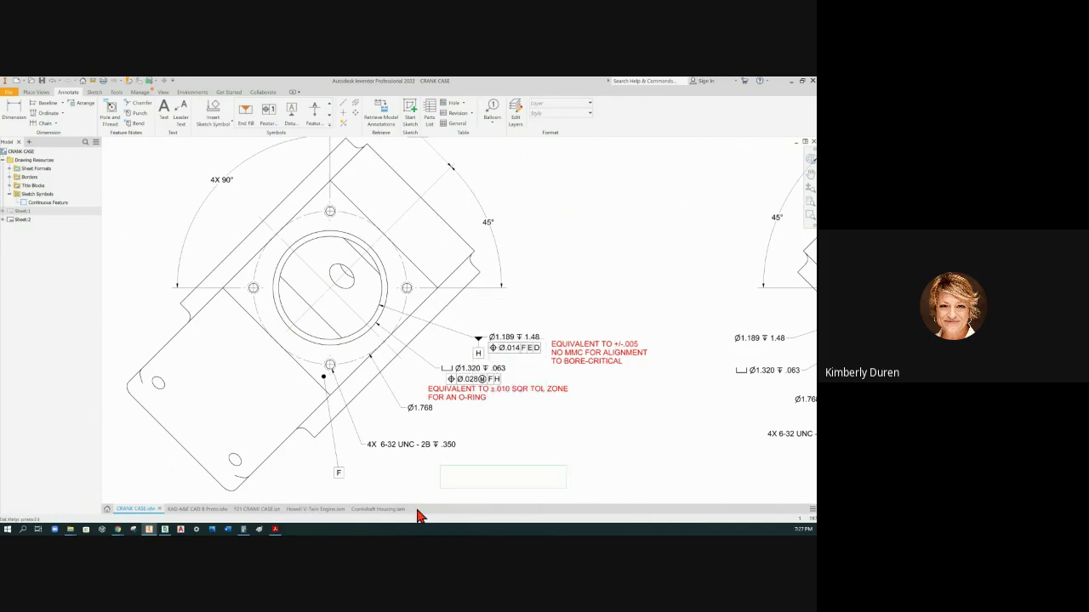
click(372, 483)
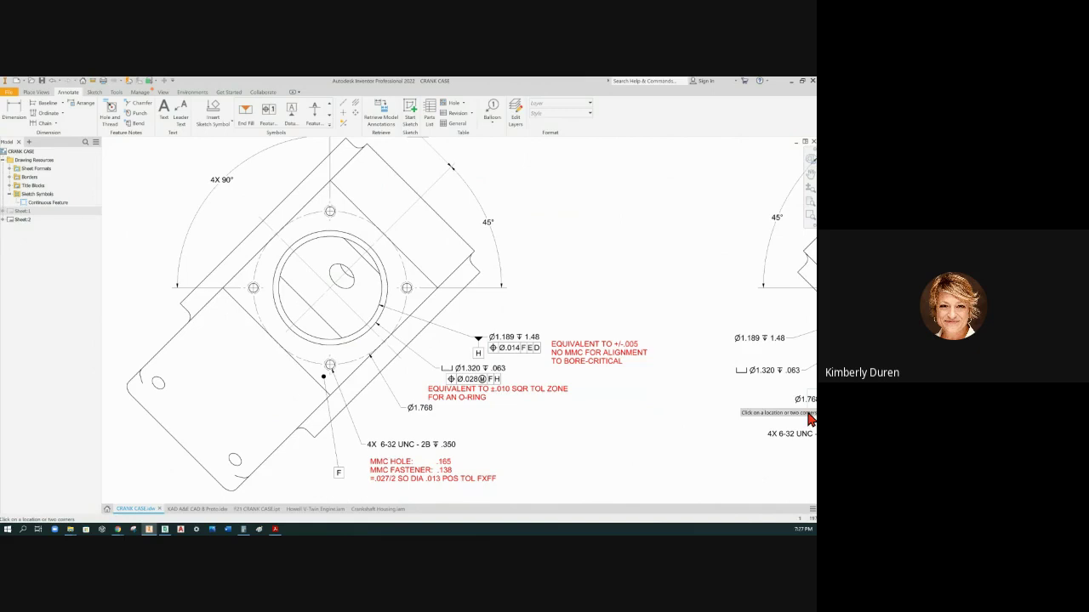
click(732, 475)
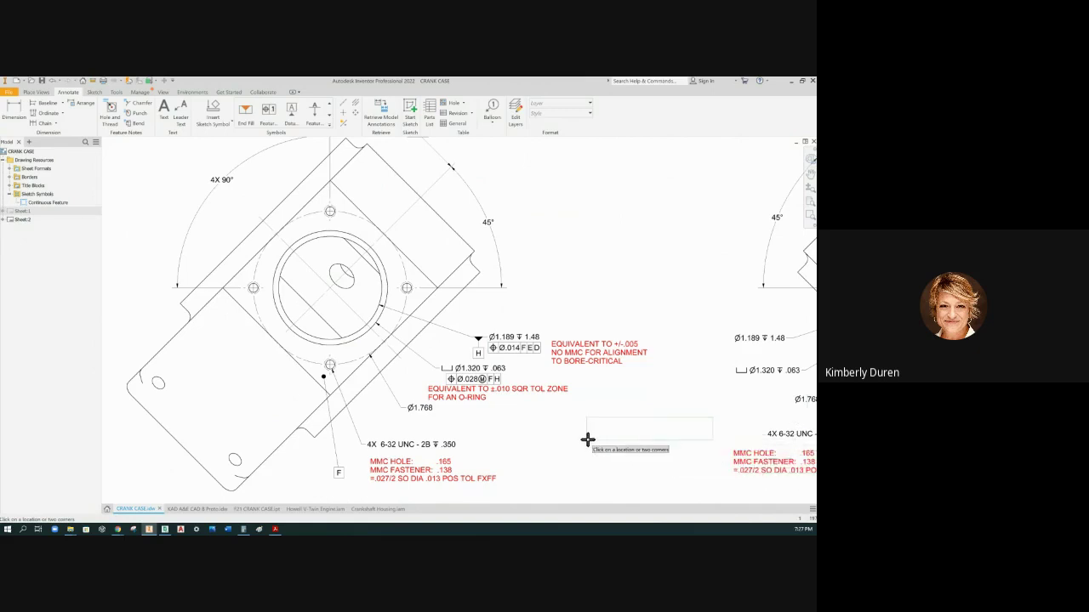
key(Escape)
- Copy the red O-ring tolerance note and paste a copy into the right view
click(544, 389)
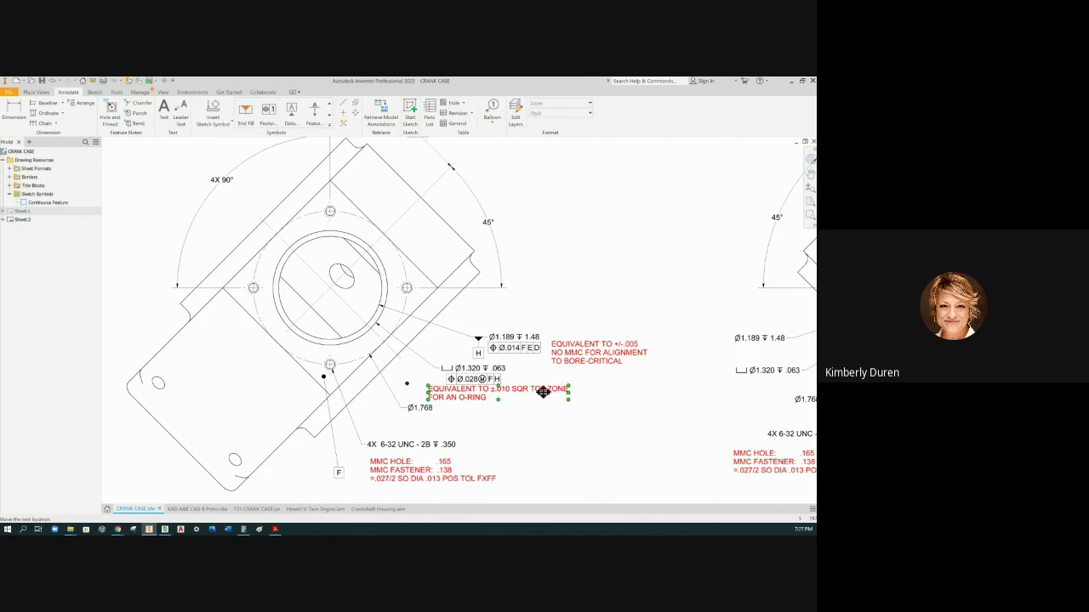
right_click(541, 390)
click(559, 413)
right_click(672, 408)
click(676, 269)
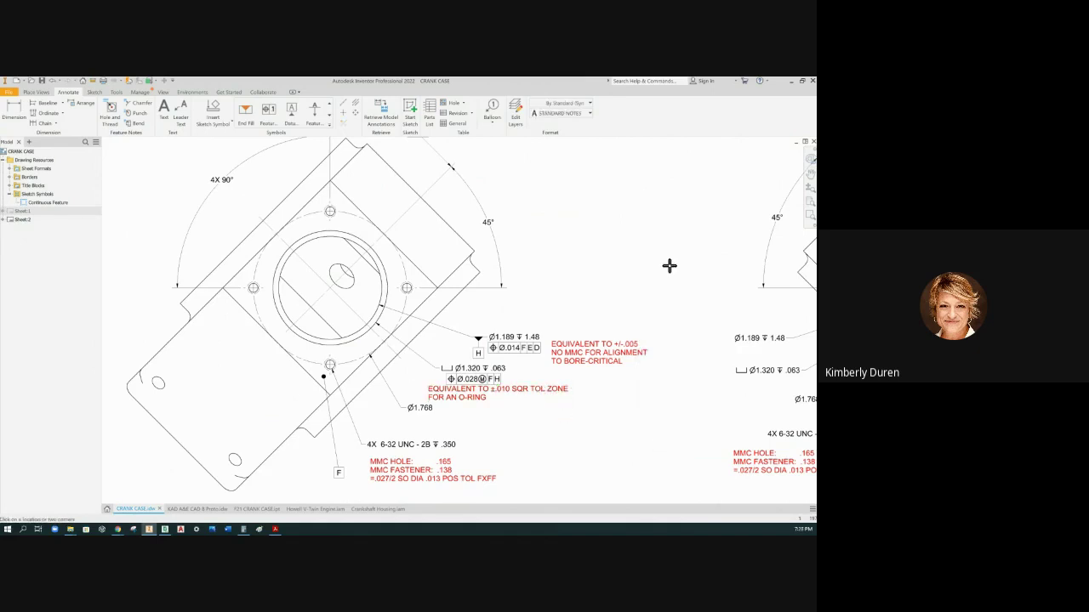
click(651, 401)
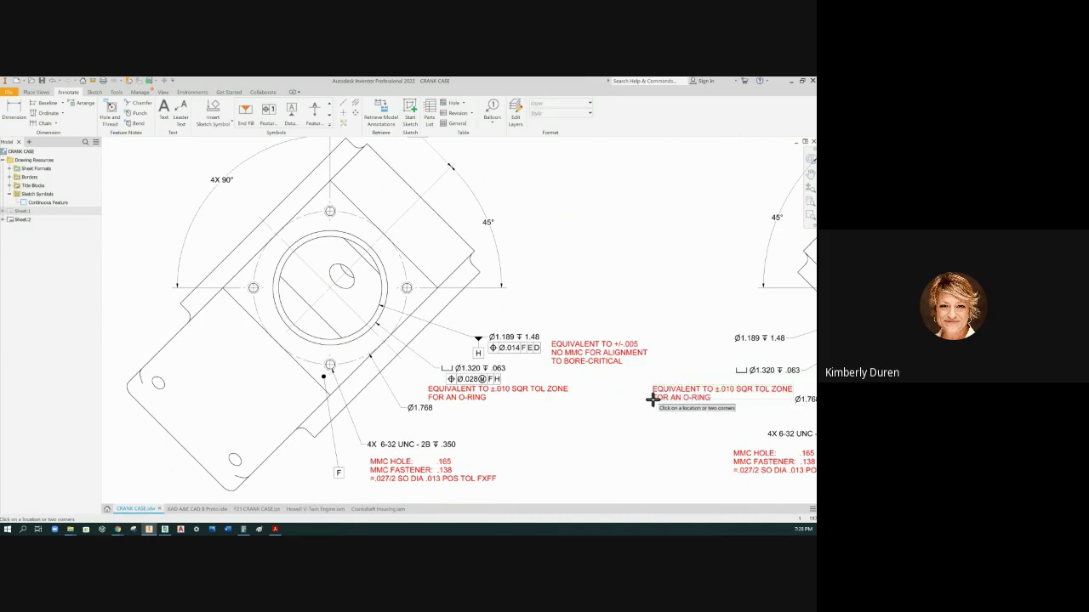
- Shift the +/-.005 note right and reposition both Ø1.189 callouts
right_click(611, 362)
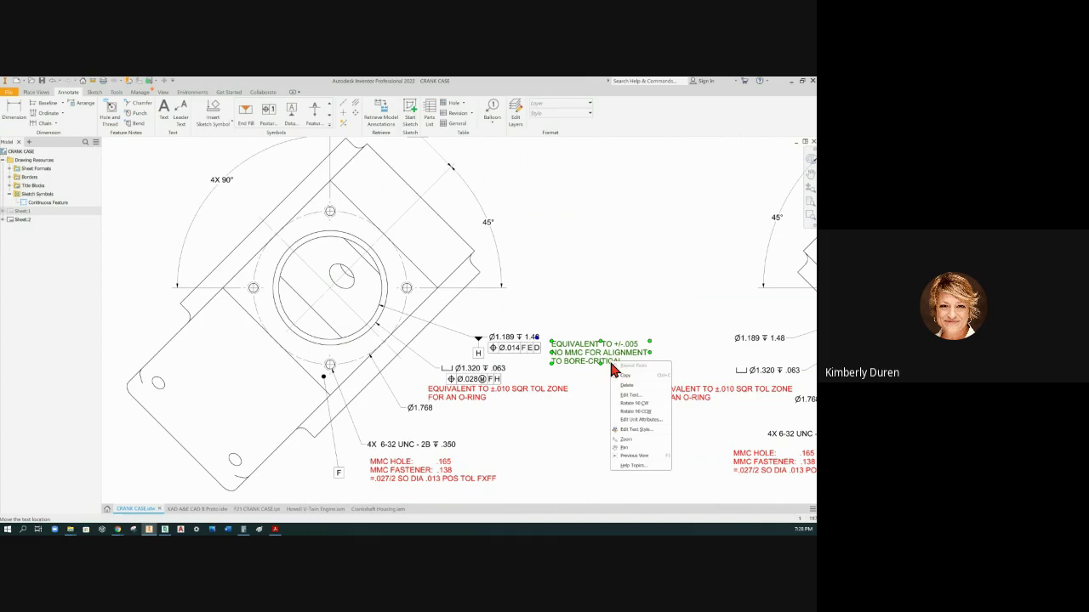
click(627, 349)
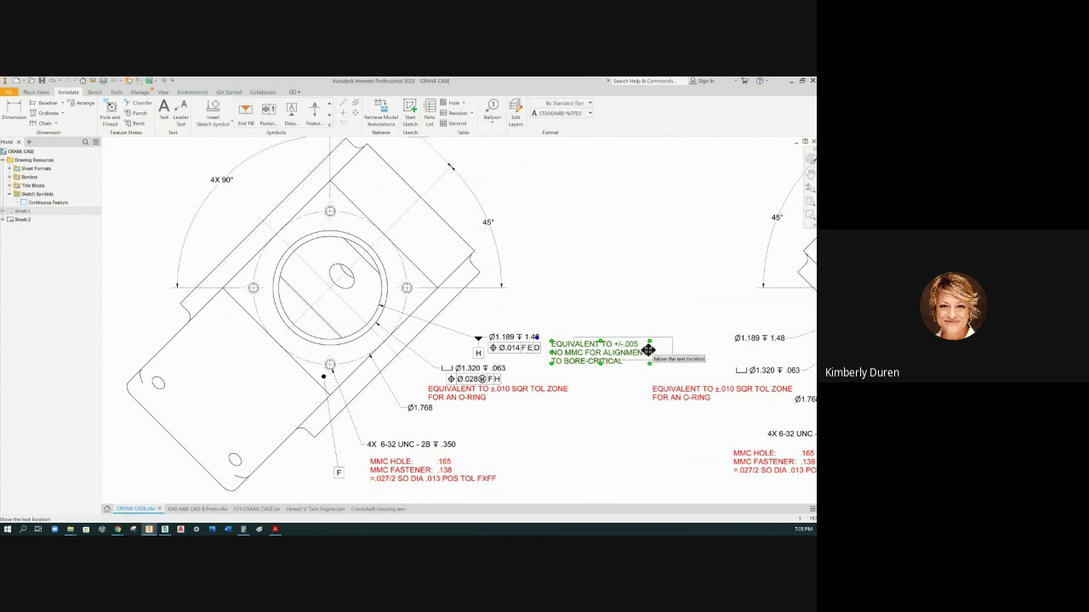
drag(653, 349, 682, 345)
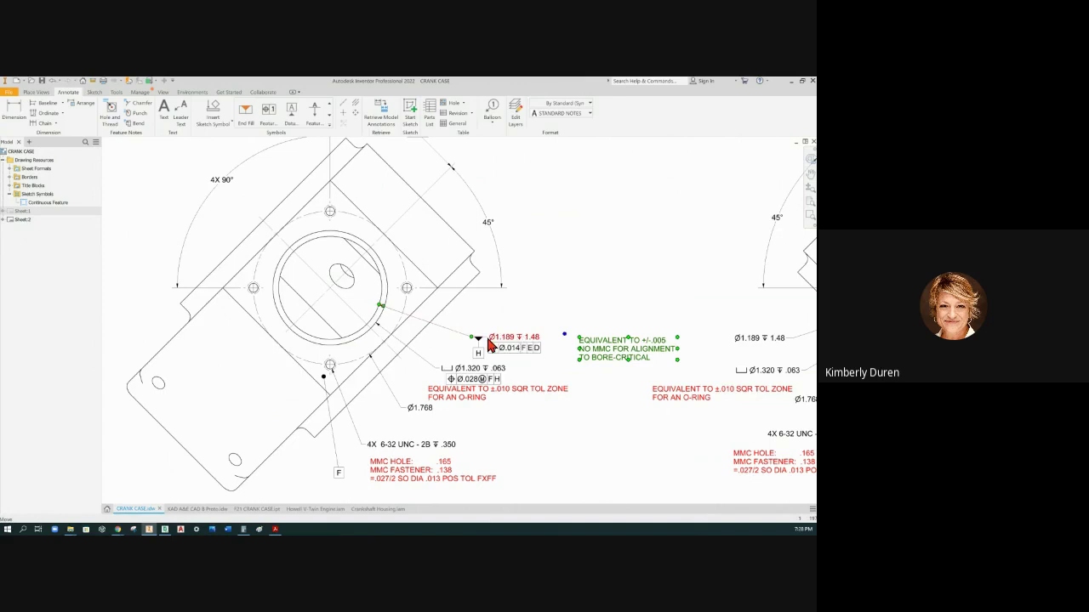
mouse_move(489, 343)
mouse_down()
mouse_move(514, 346)
mouse_move(498, 344)
mouse_up()
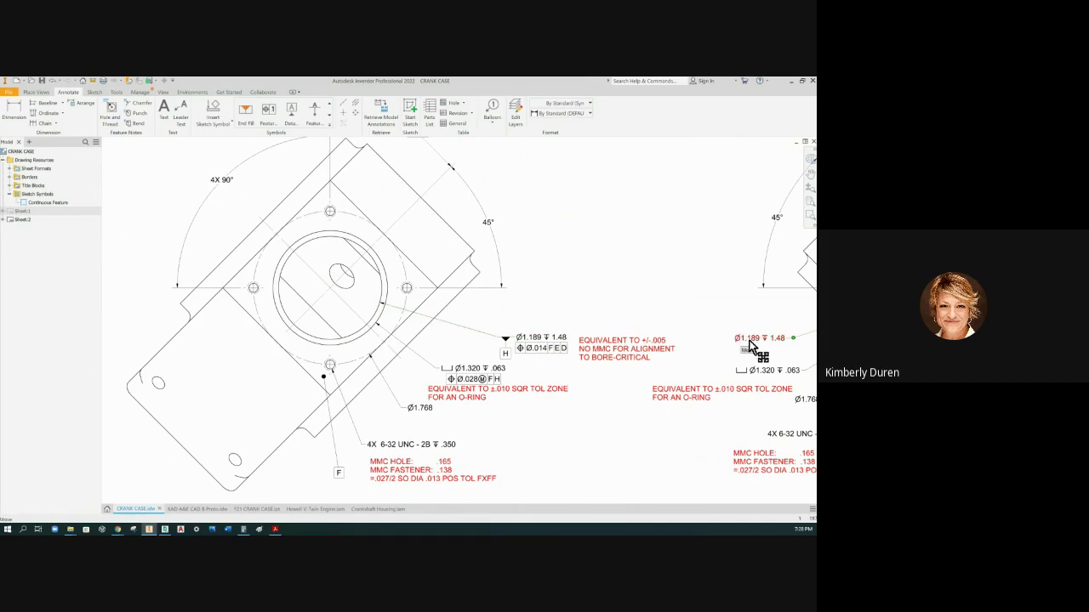
drag(789, 341, 755, 338)
key(Escape)
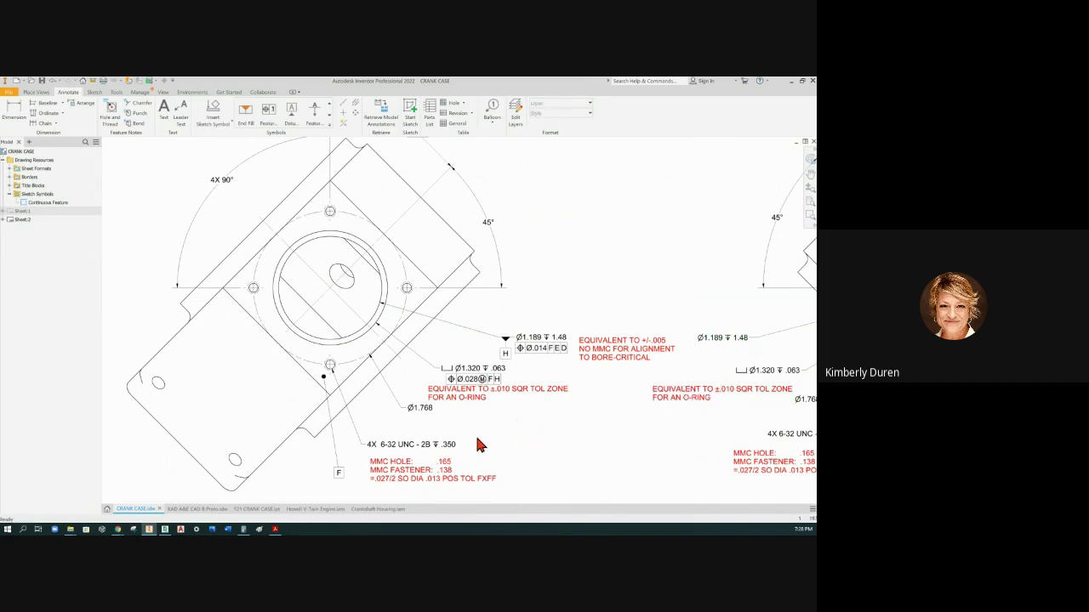
- Add a Ø.013 position frame referencing F and H under the 4X 6-32 UNC callout
click(473, 478)
click(269, 110)
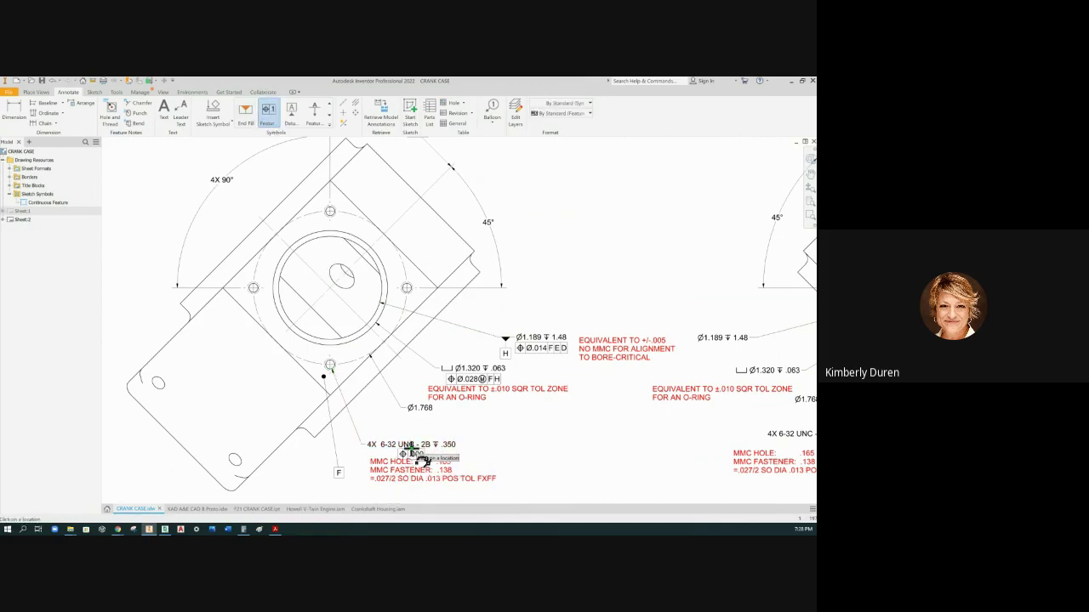
right_click(436, 458)
click(460, 455)
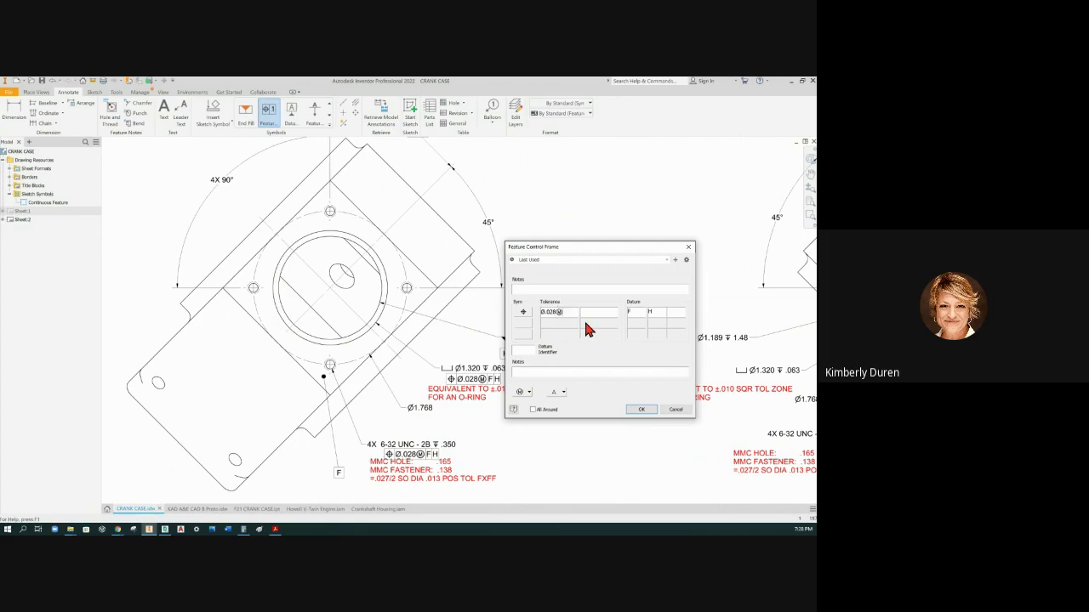
key(BackSpace)
key(BackSpace)
key(BackSpace)
text(13)
click(640, 412)
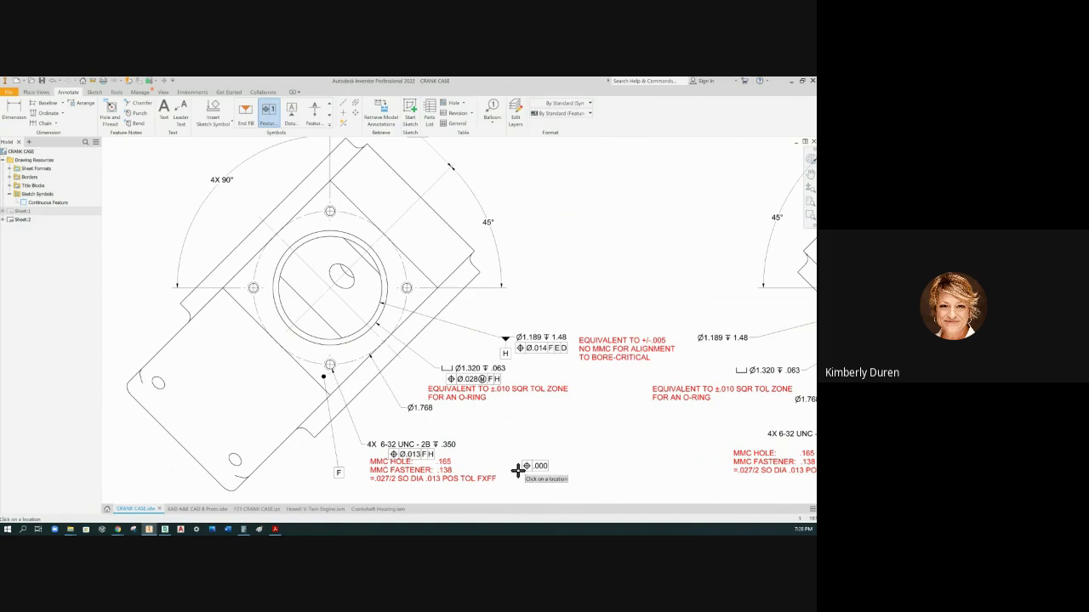
key(Escape)
- Nudge the MMC HOLE note slightly down and right beneath the callout
click(454, 479)
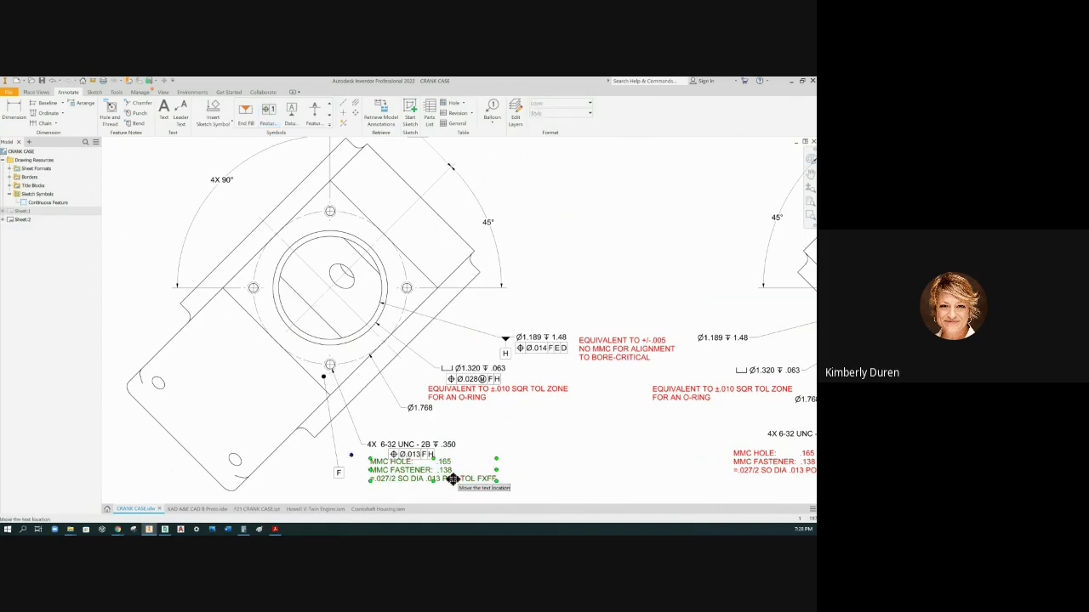
drag(453, 478, 455, 483)
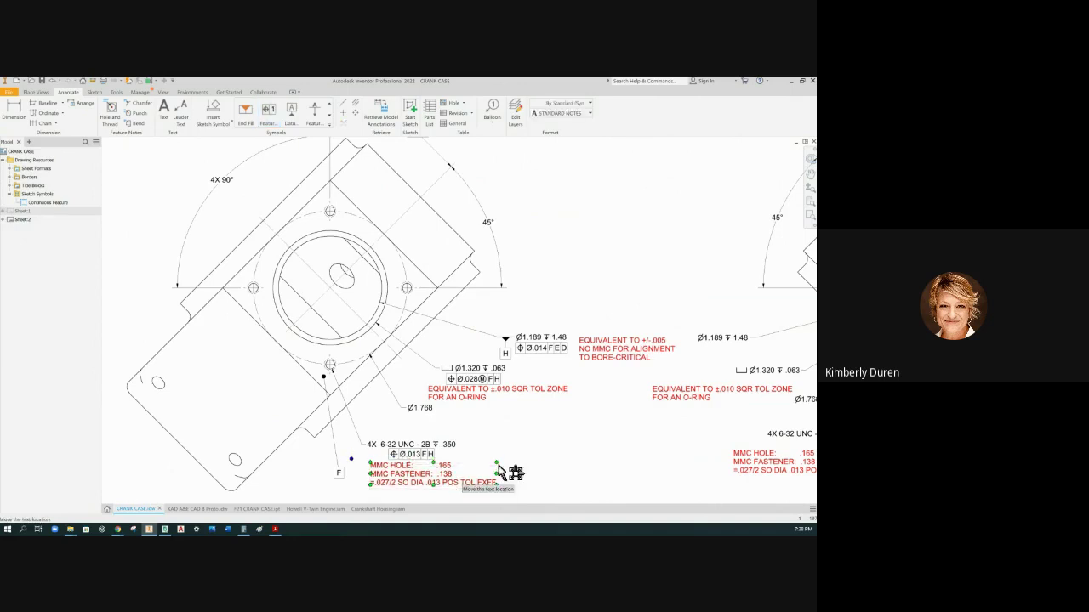
click(586, 433)
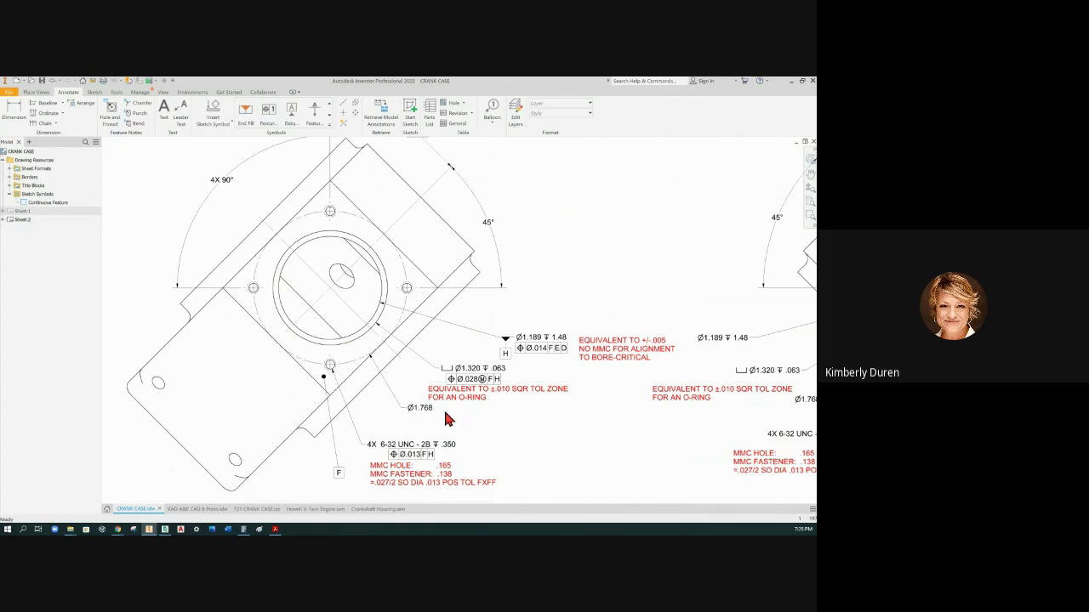
- Set view C-C's Ø1.768, 45° and 4X 90° dimensions to the Basic tolerance method
click(409, 449)
double_click(423, 410)
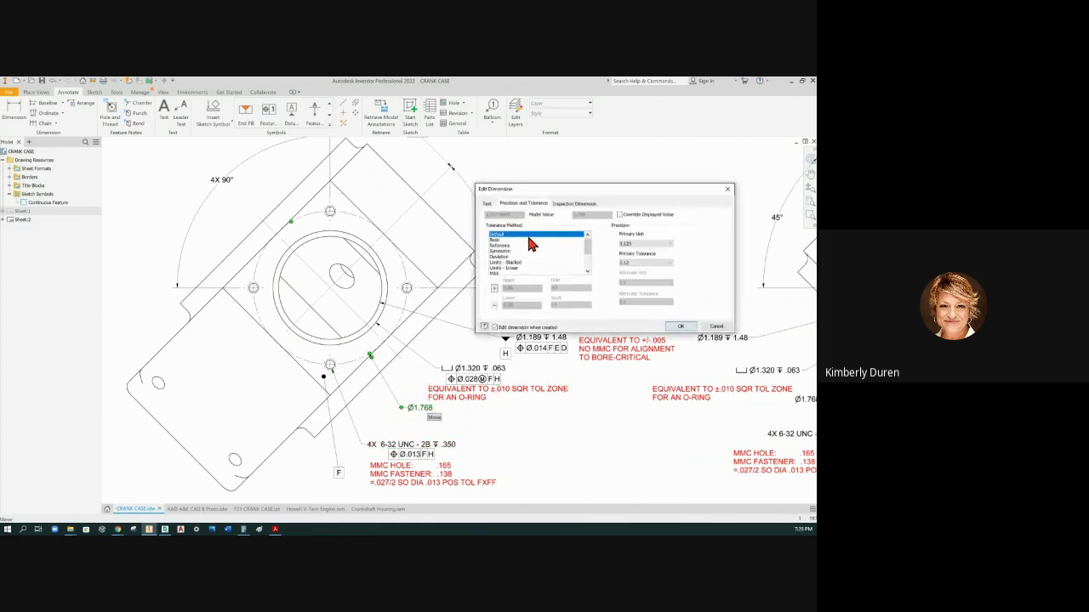
click(521, 242)
click(680, 326)
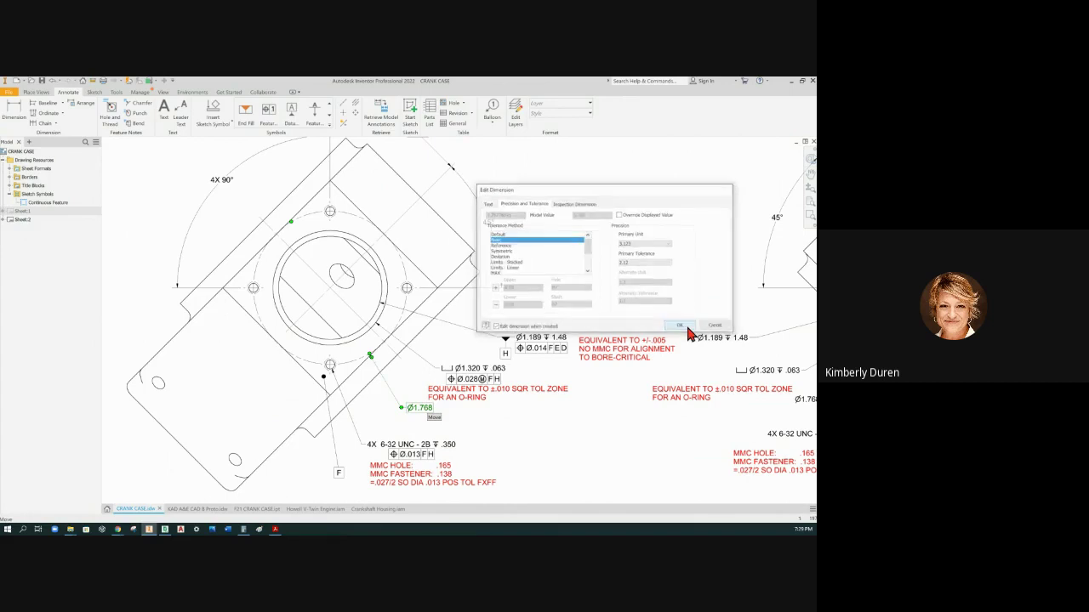
click(492, 224)
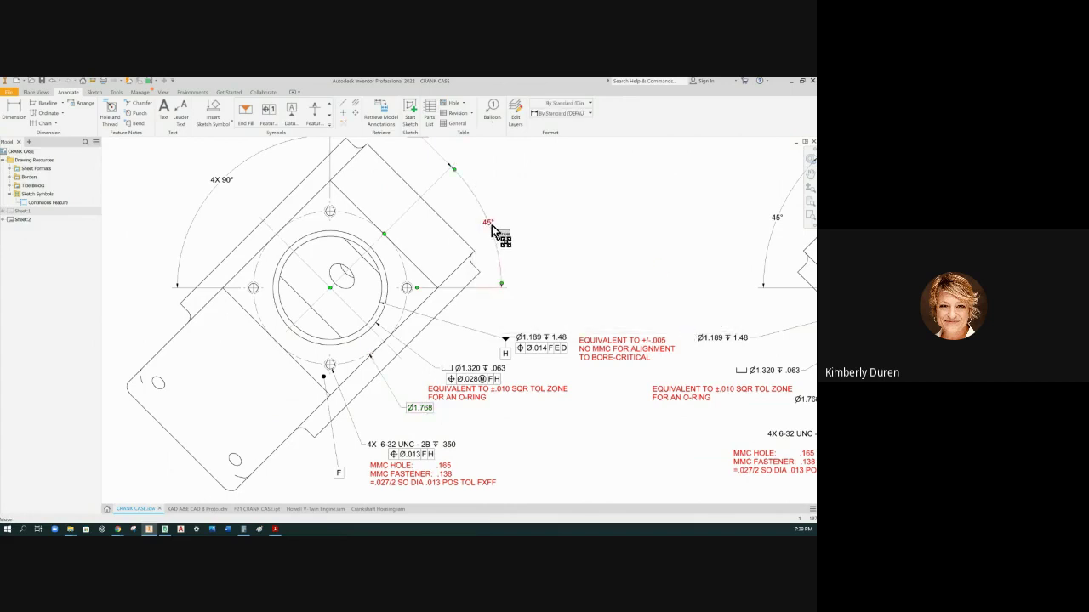
click(554, 241)
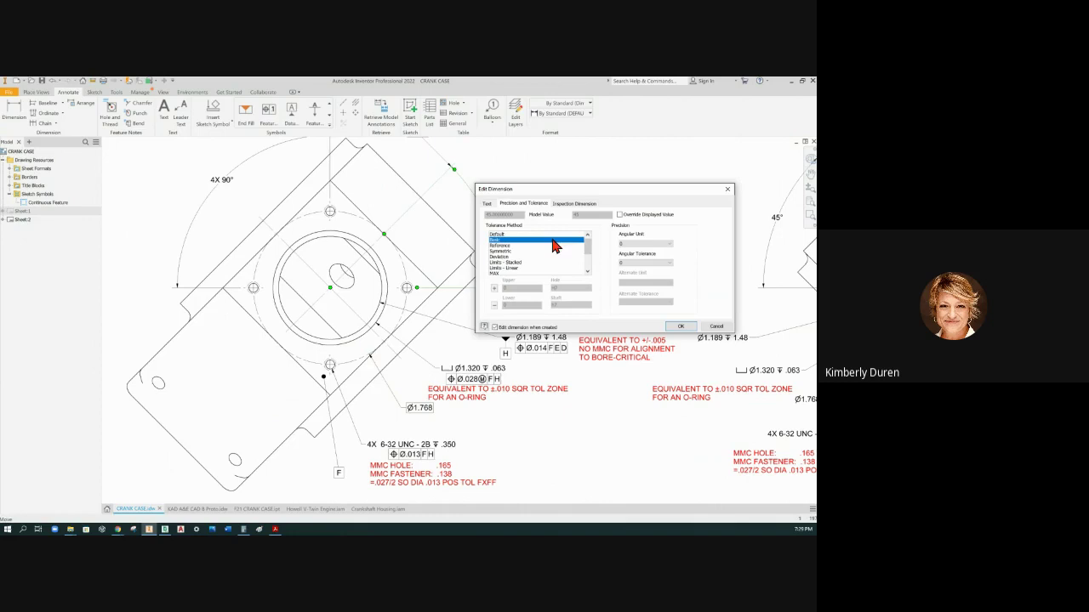
click(687, 328)
scroll(425, 383, down, 3)
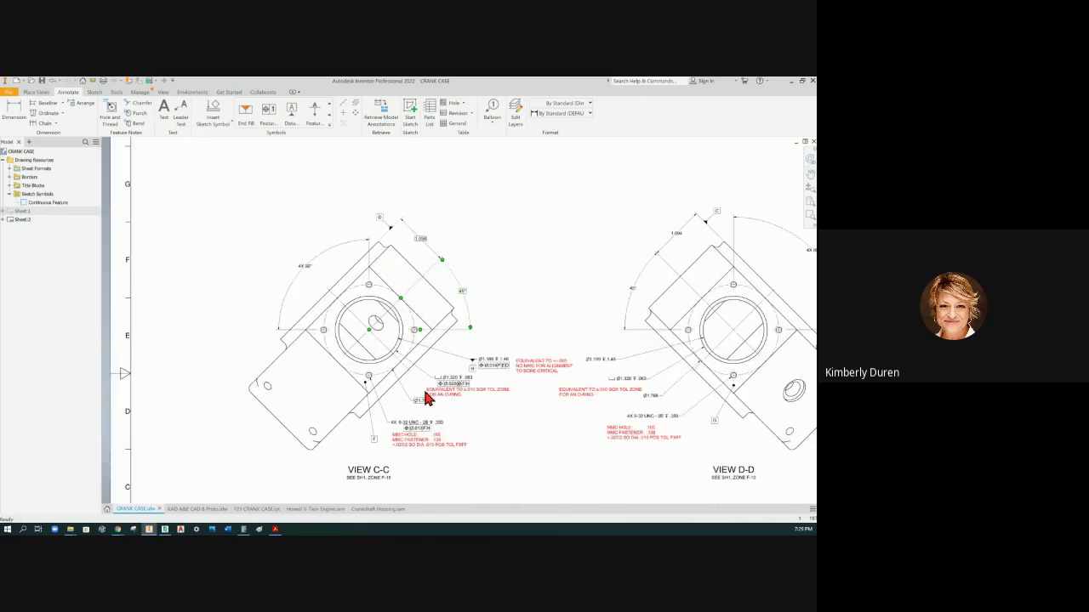
double_click(306, 272)
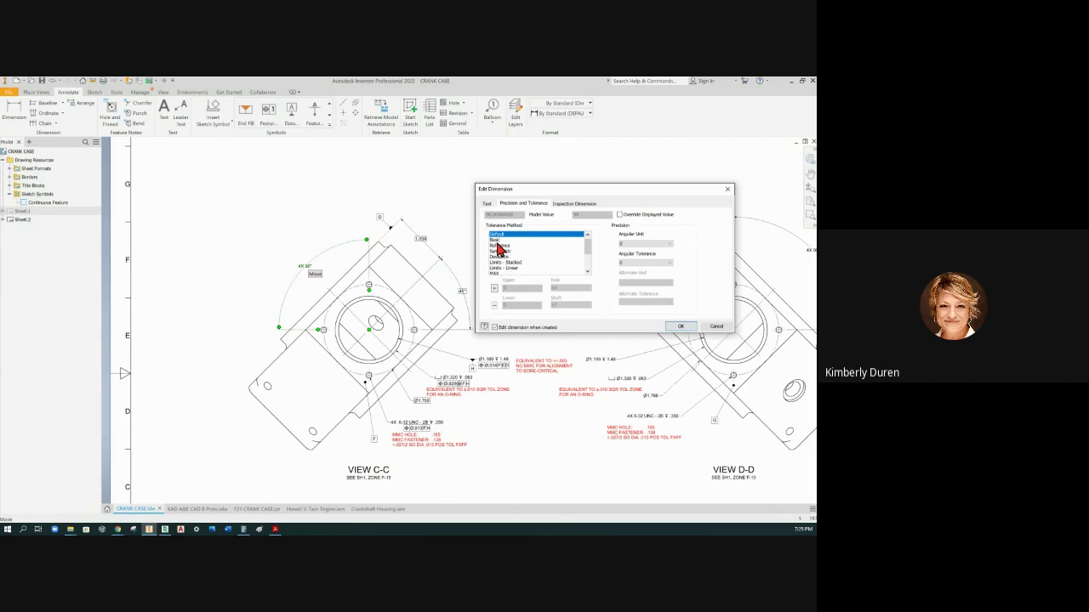
click(495, 240)
click(677, 326)
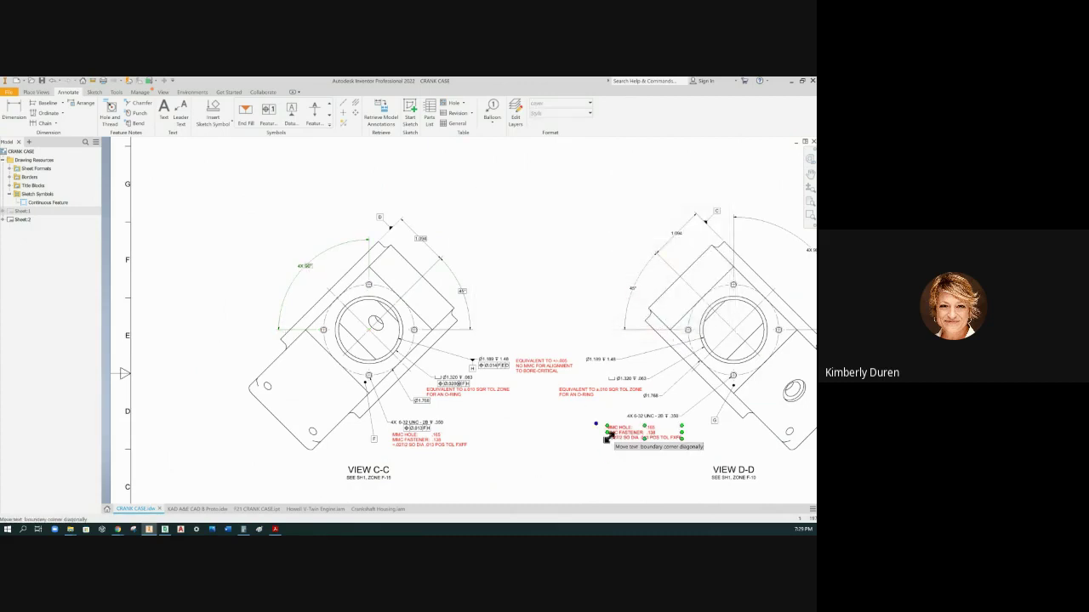
middle_drag(576, 442, 476, 440)
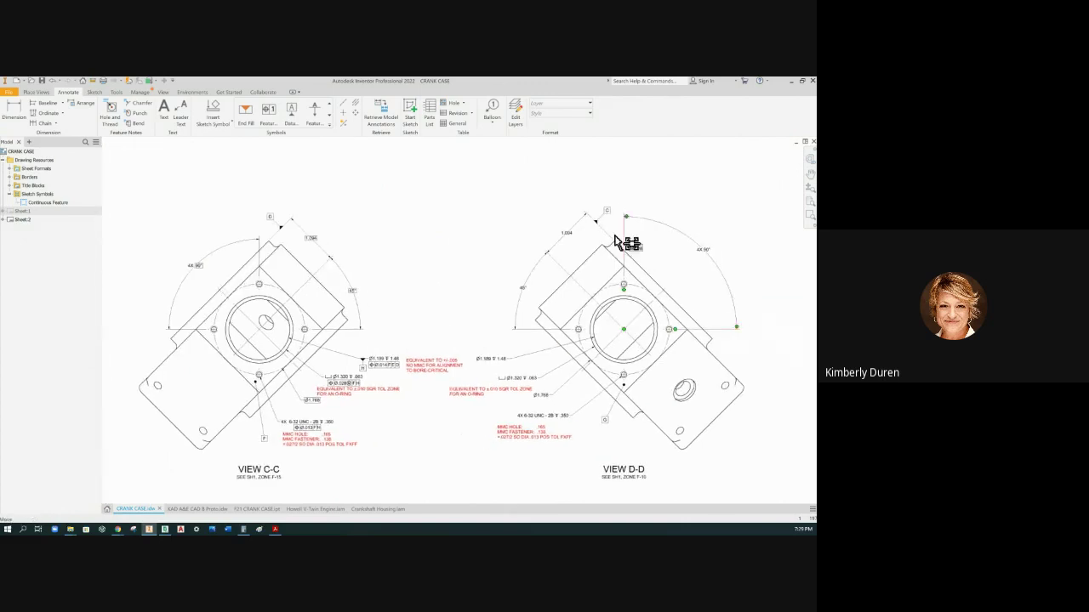
- Make view D-D's top linear dimension and 45° angle basic
click(572, 238)
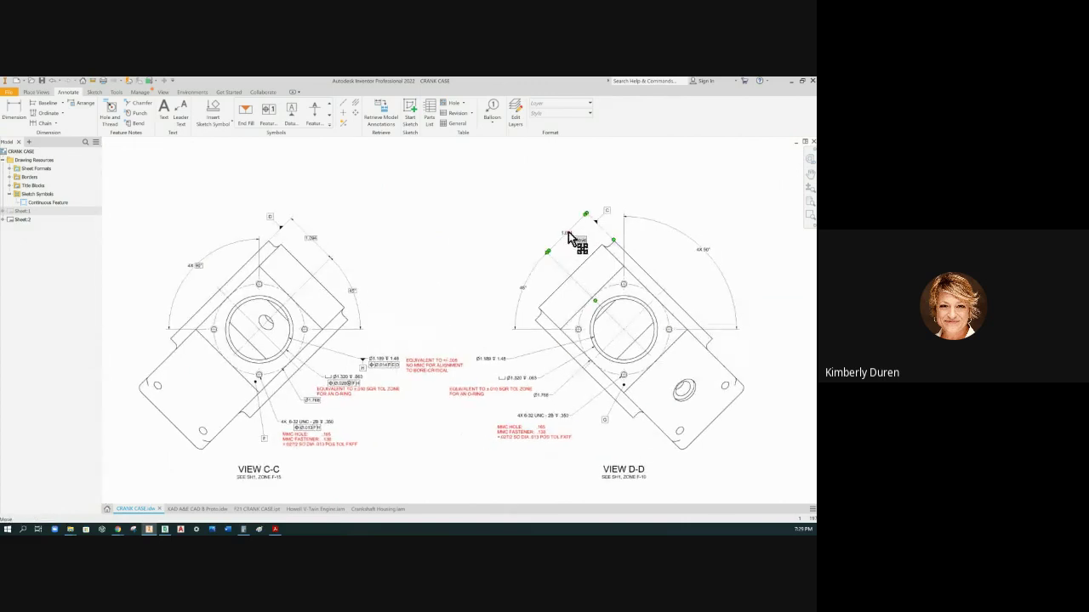
double_click(570, 238)
click(504, 242)
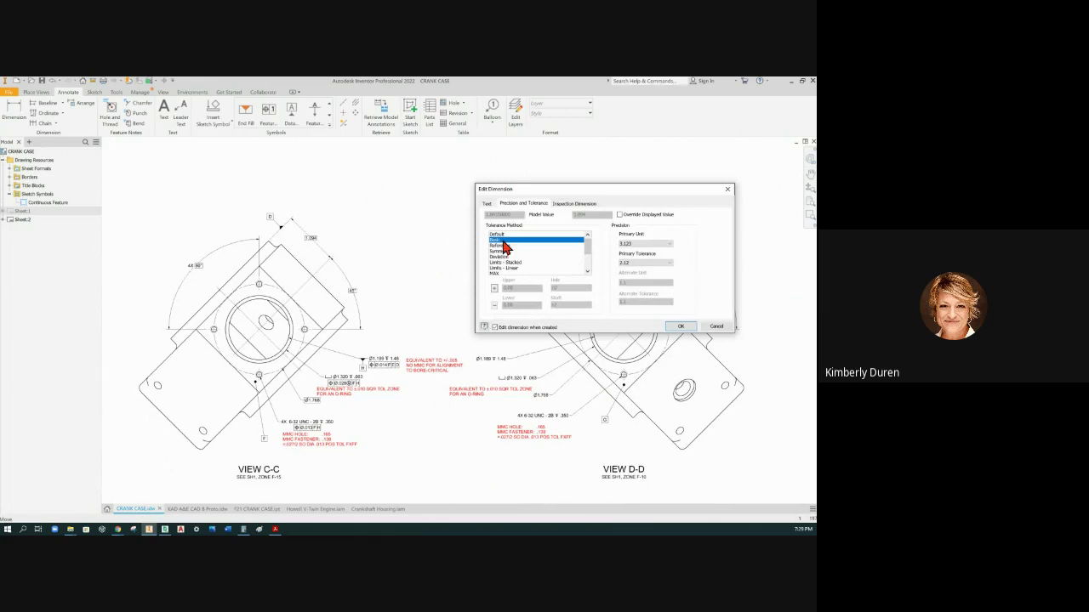
click(681, 327)
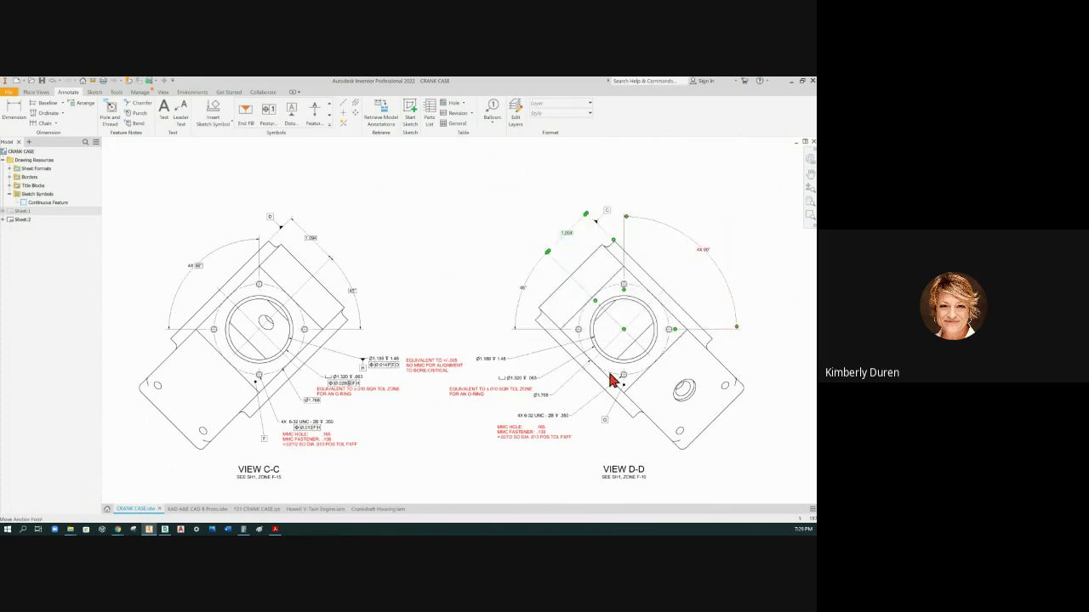
double_click(525, 294)
click(497, 241)
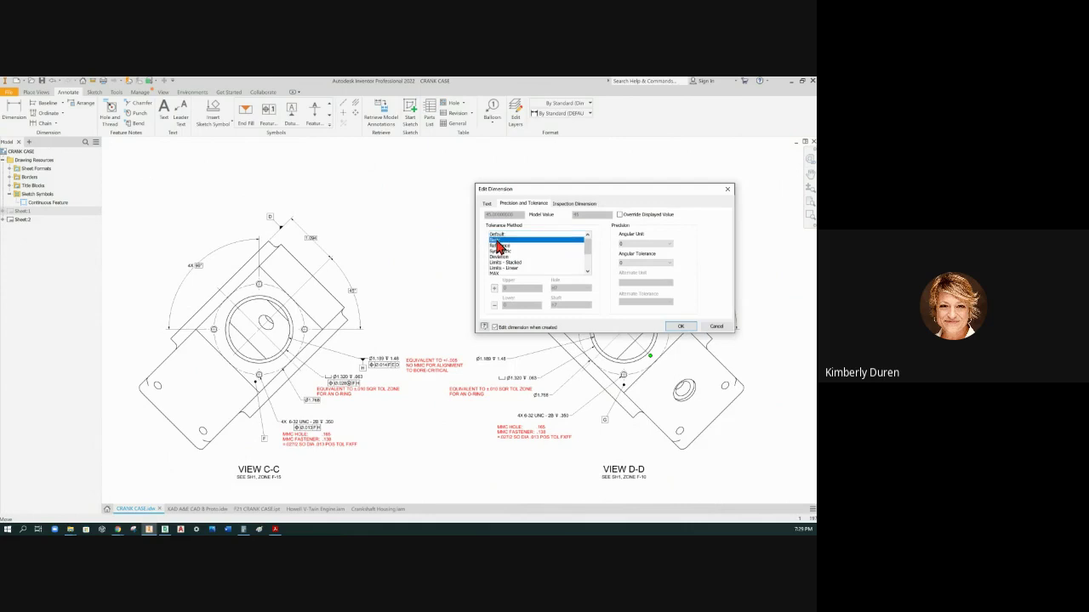
click(684, 328)
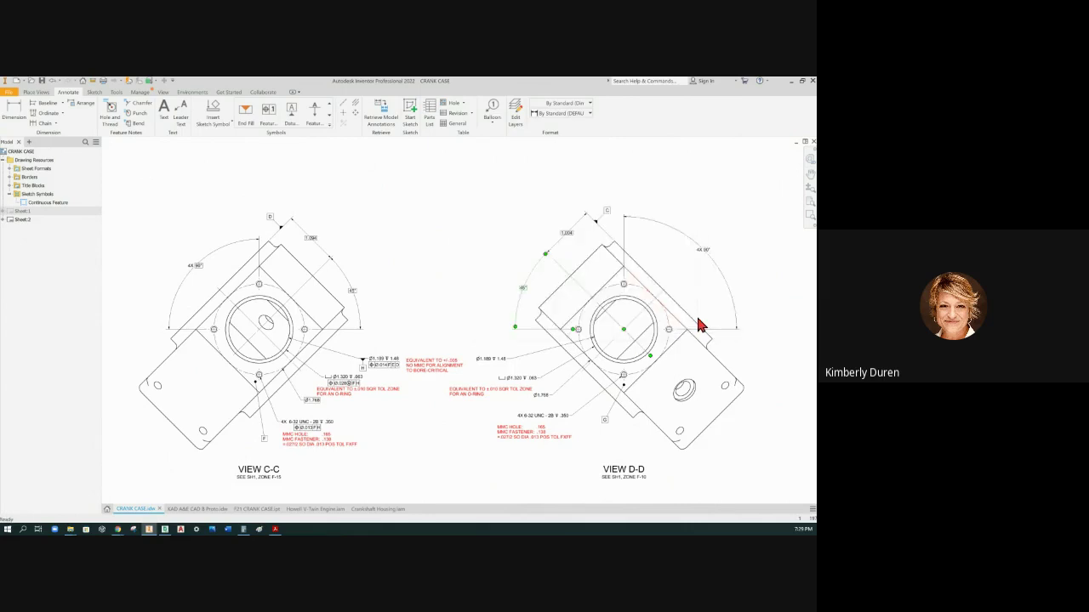
- Make view D-D's 4X 90° and Ø1.768 dimensions basic
double_click(705, 257)
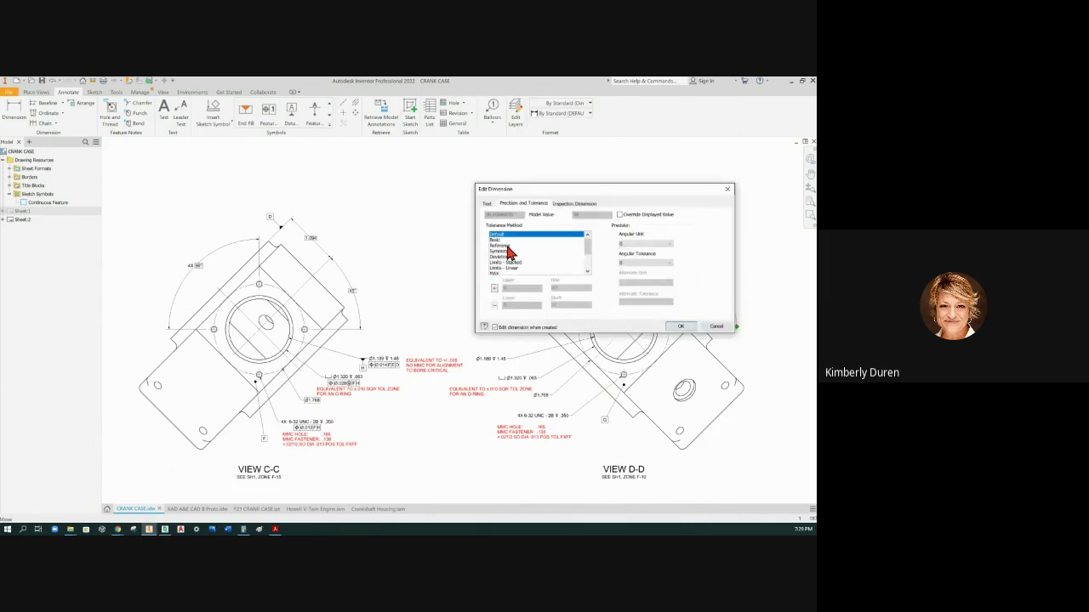
click(508, 242)
click(680, 327)
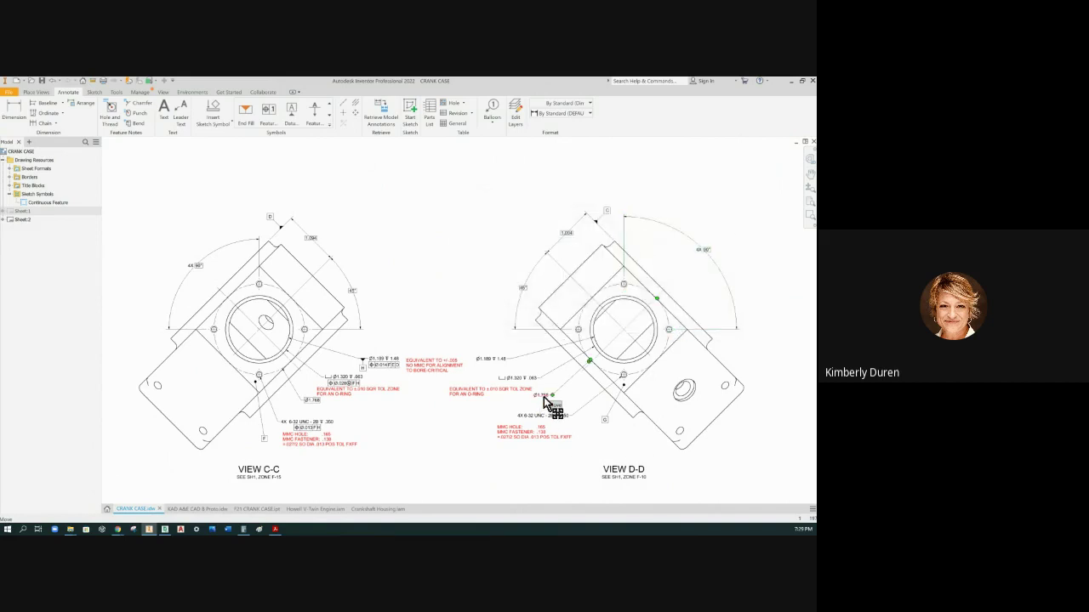
double_click(681, 328)
click(514, 240)
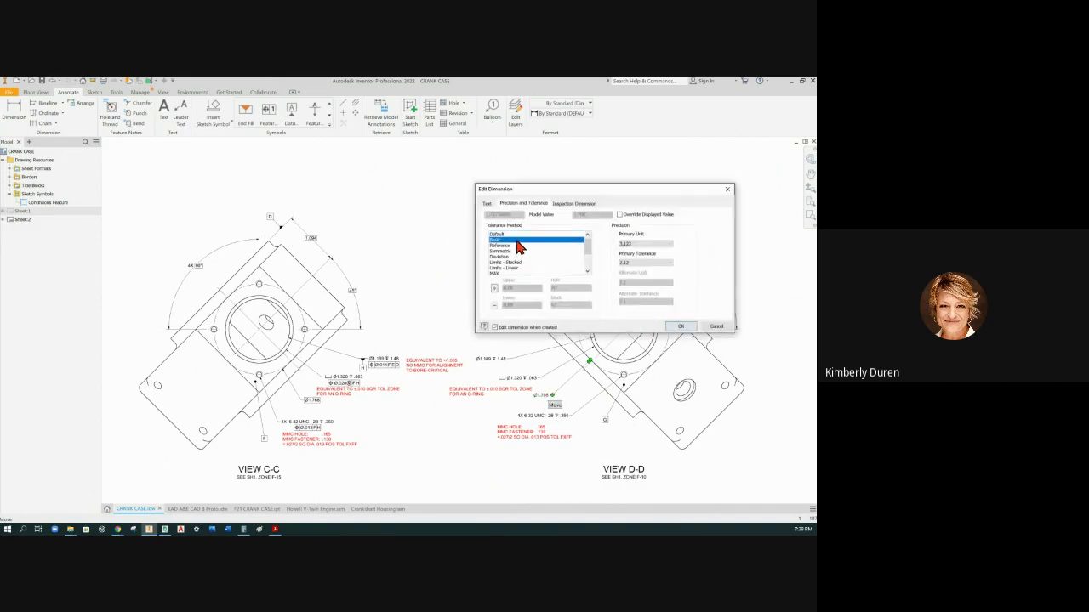
click(681, 328)
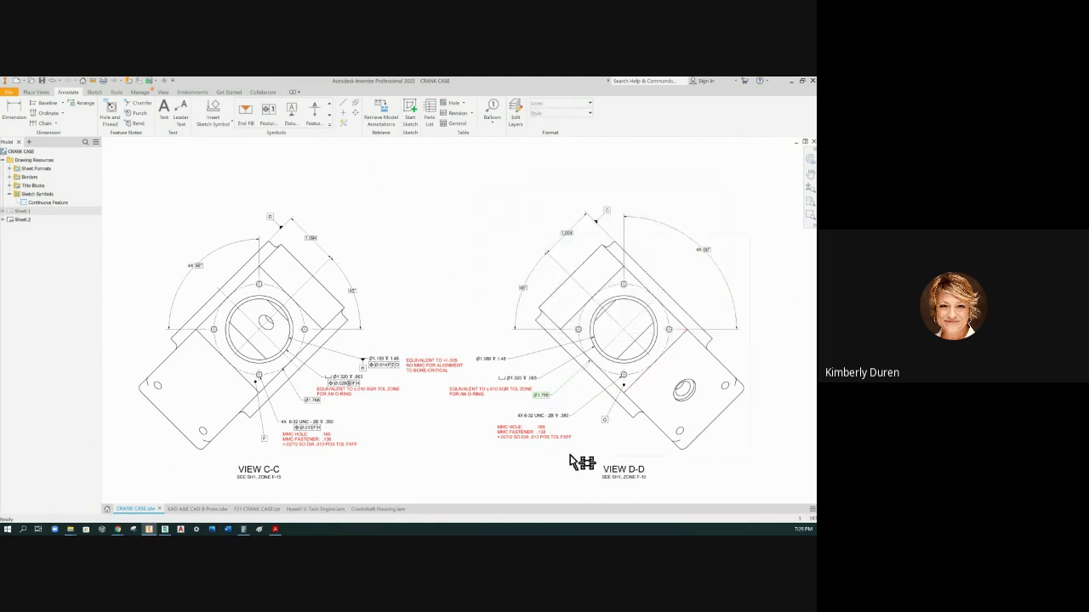
click(340, 444)
key(Escape)
- Start a position frame on view D-D's 6-32 UNC callout and change datum F to G
click(269, 113)
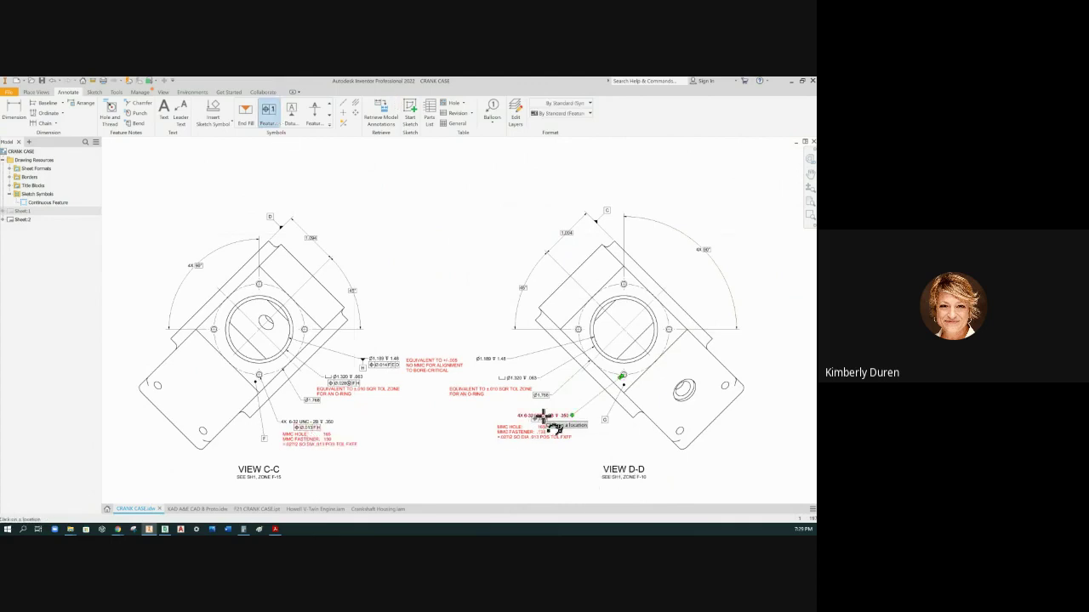
right_click(587, 441)
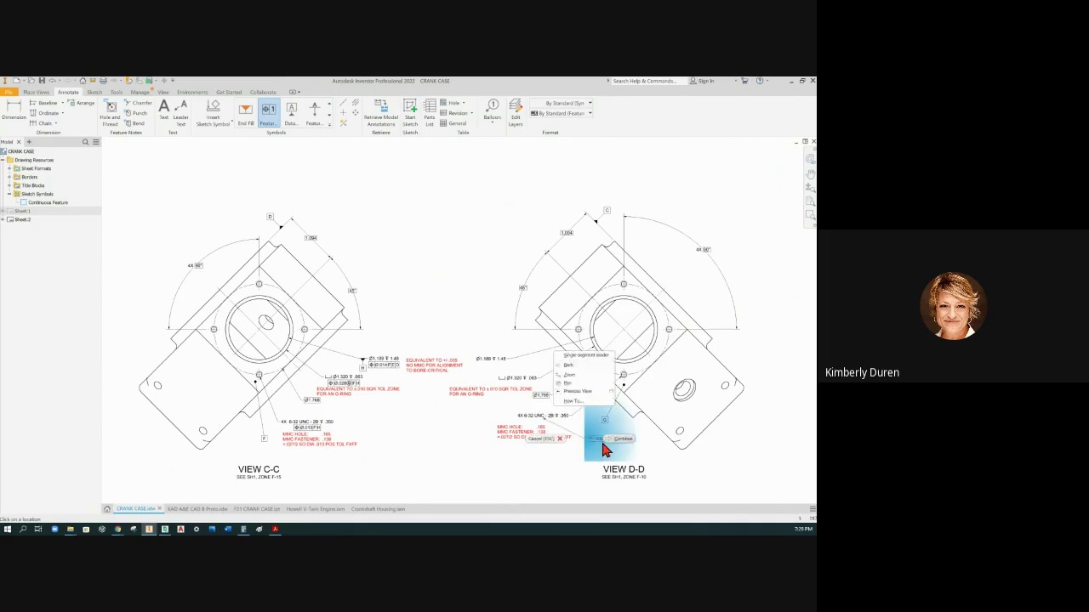
click(605, 448)
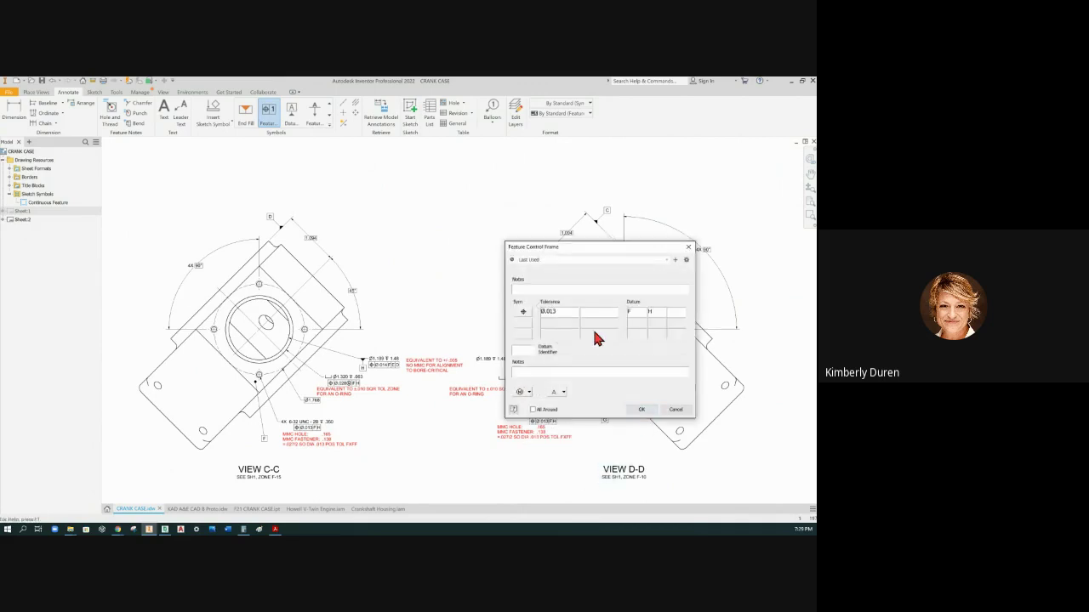
drag(595, 257, 429, 222)
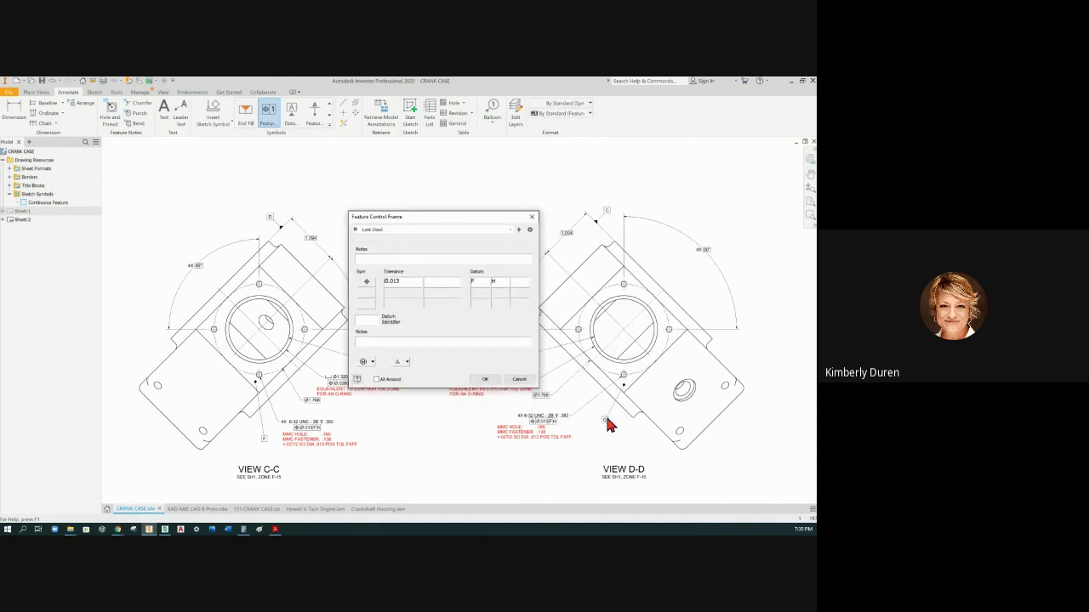
double_click(476, 281)
text(G)
drag(464, 226, 346, 280)
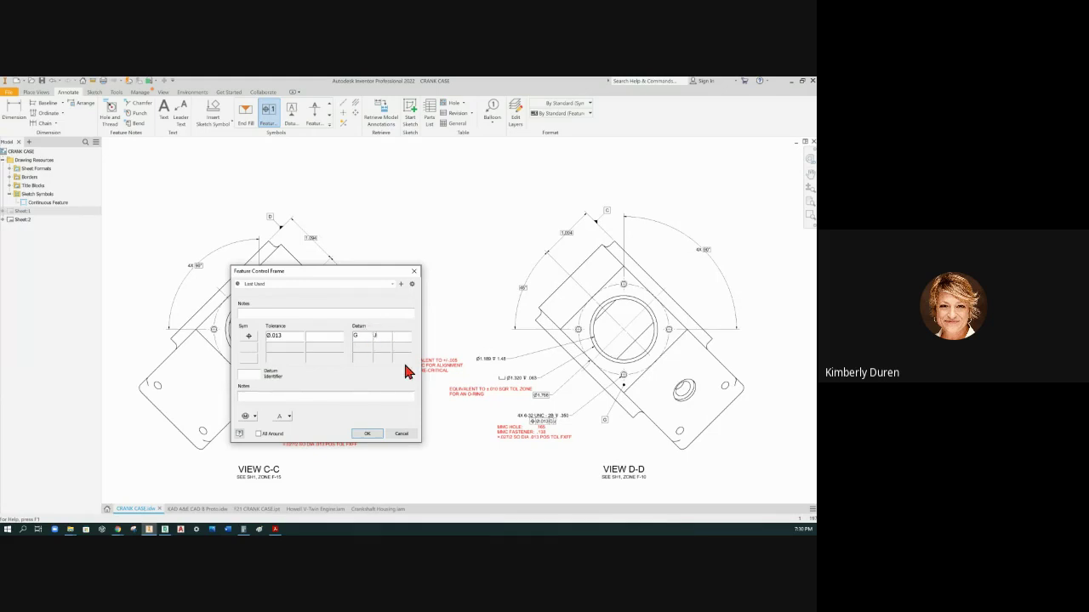
- Confirm the Ø.013 G J position frame and shift the Ø1.189 hole note left
click(367, 434)
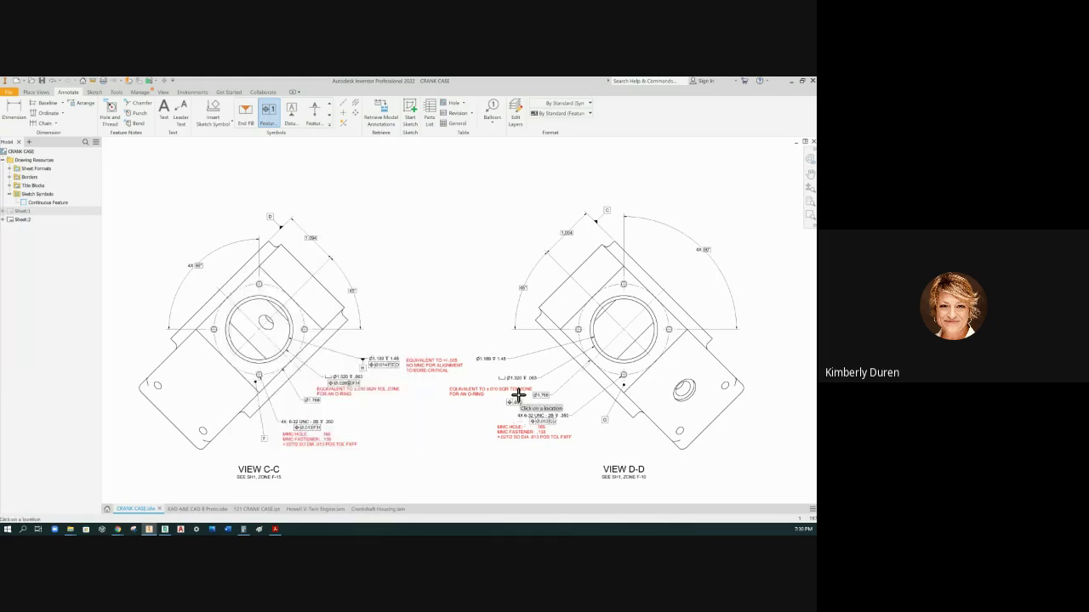
key(Escape)
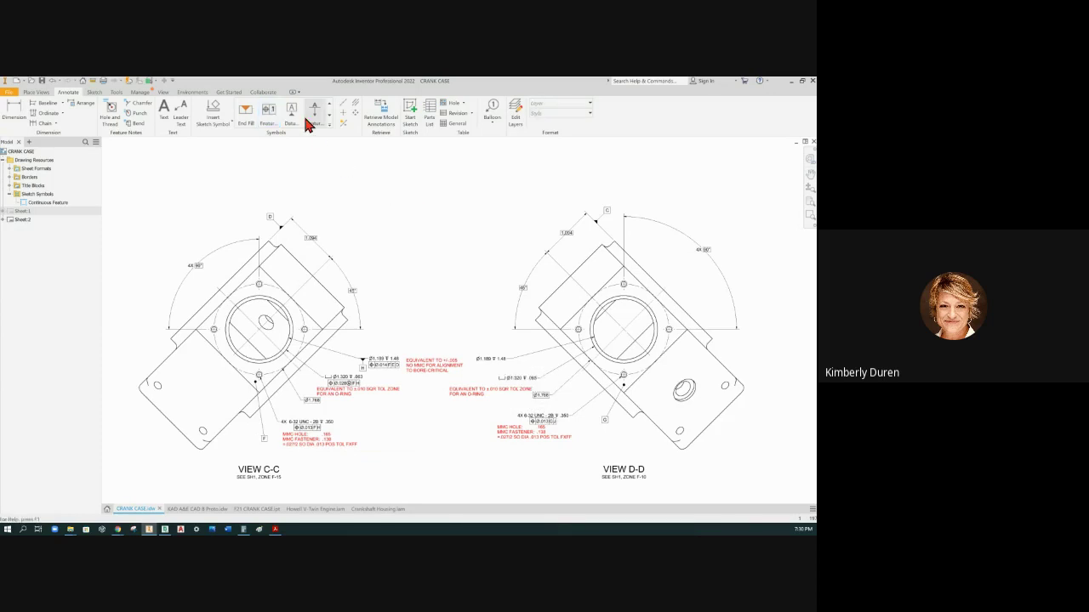
scroll(501, 416, up, 5)
scroll(498, 365, down, 2)
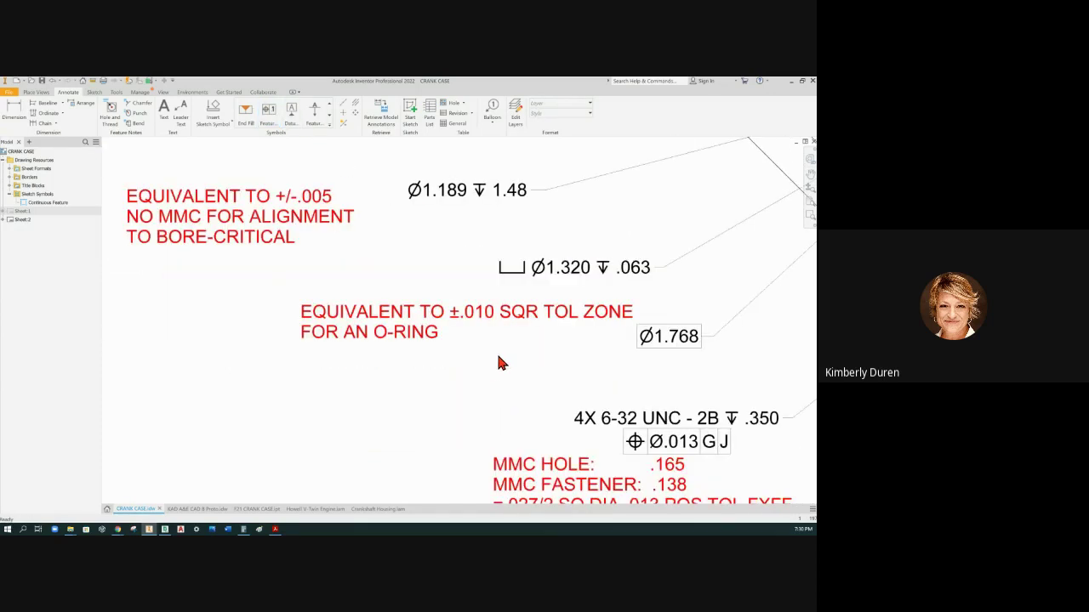
scroll(510, 365, down, 2)
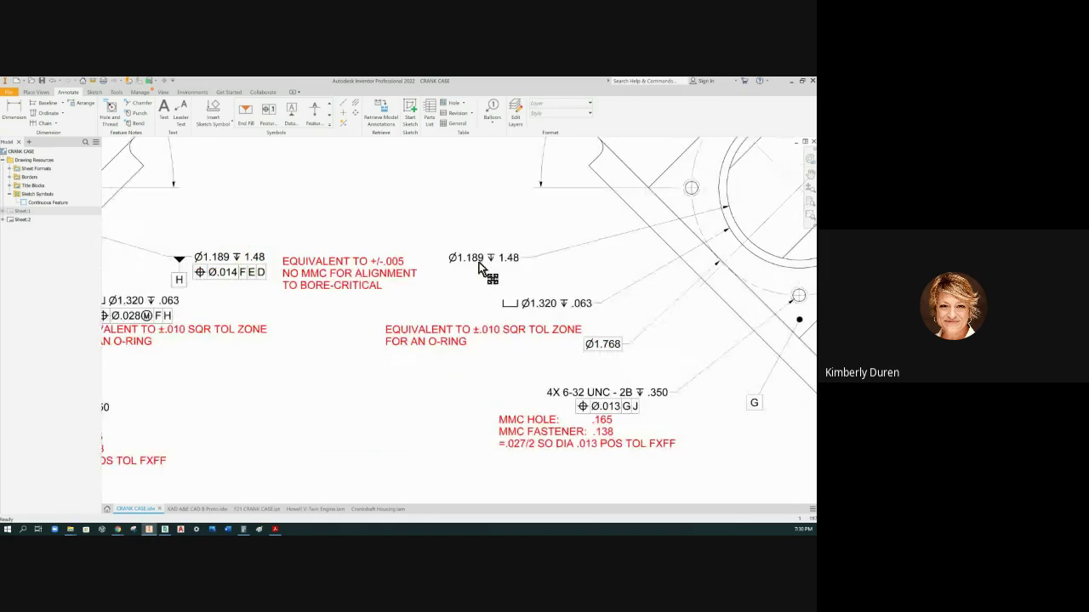
drag(482, 278, 473, 267)
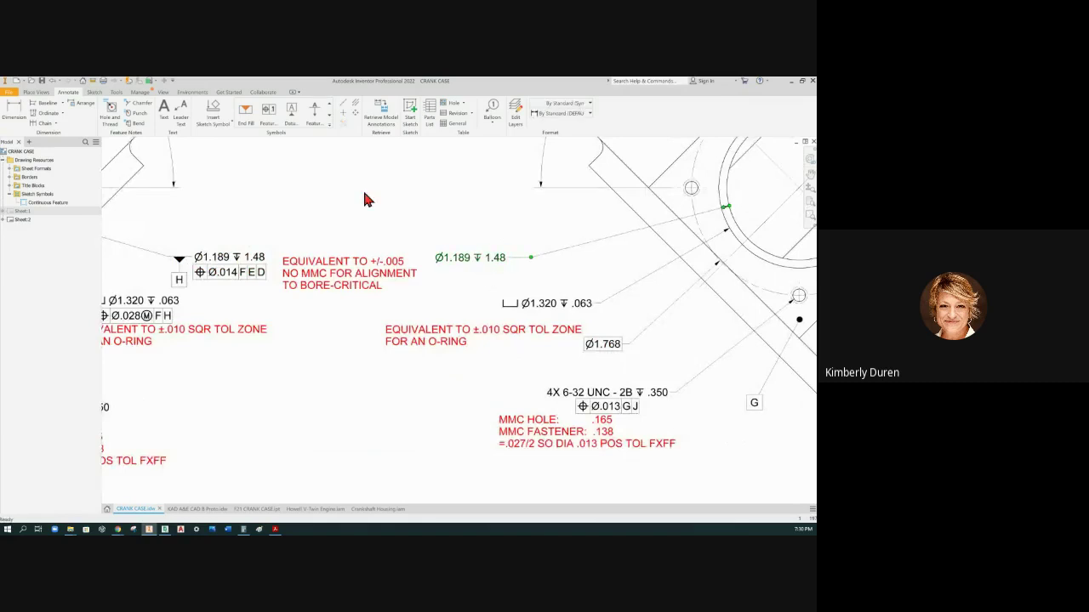
- Place datum identifier J below the Ø1.189 counterbore callout
click(290, 110)
click(528, 256)
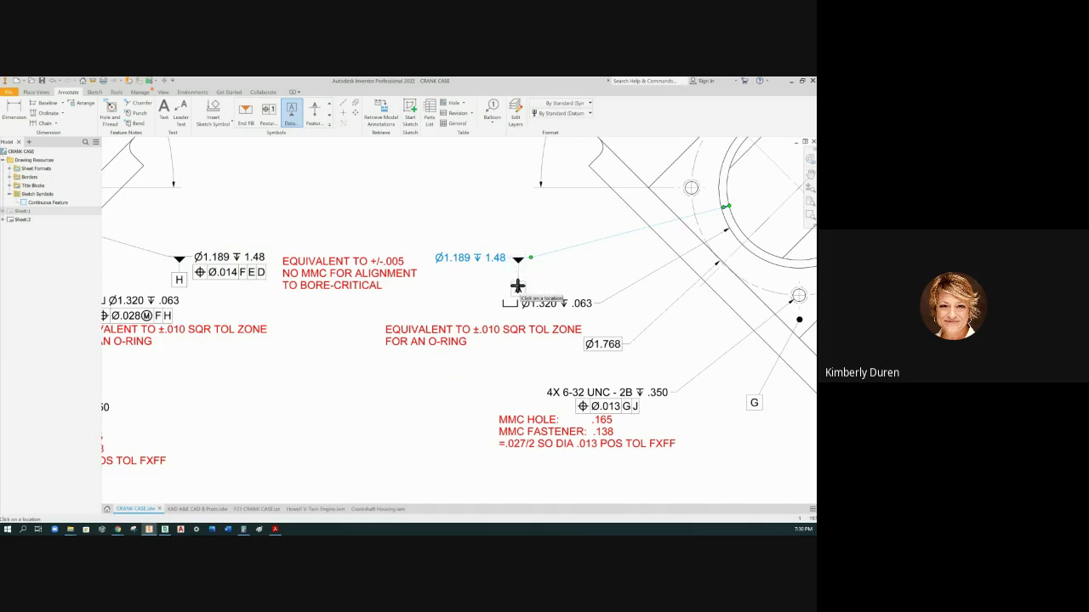
click(518, 284)
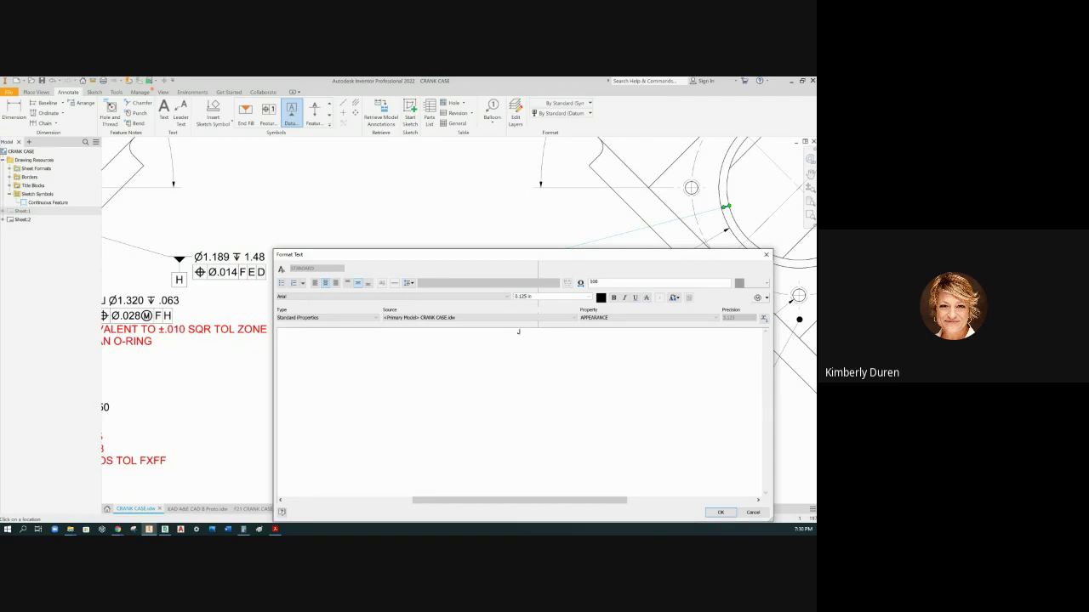
click(720, 513)
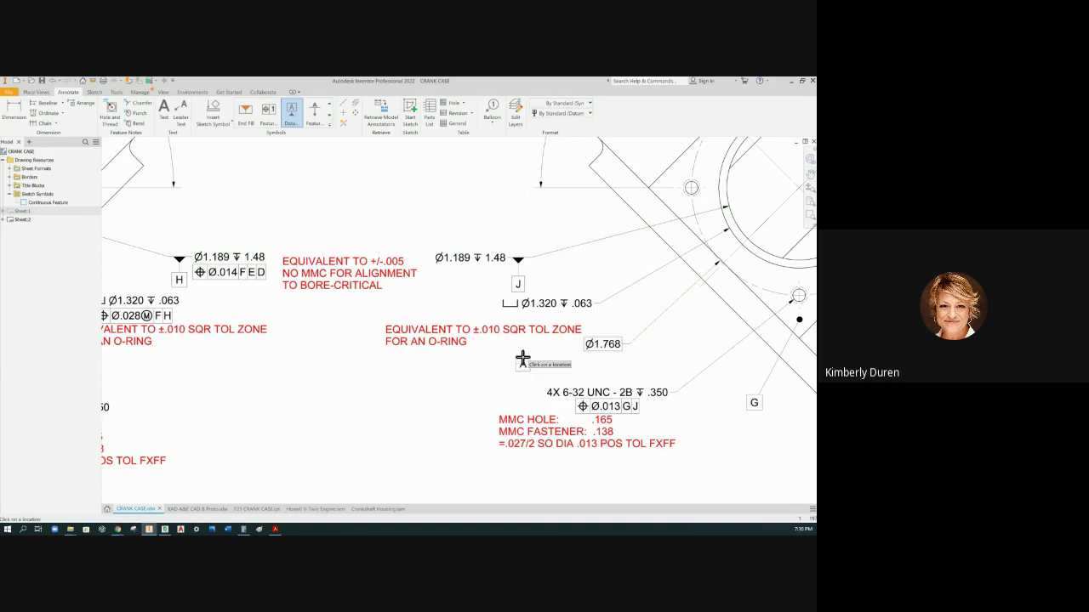
key(Escape)
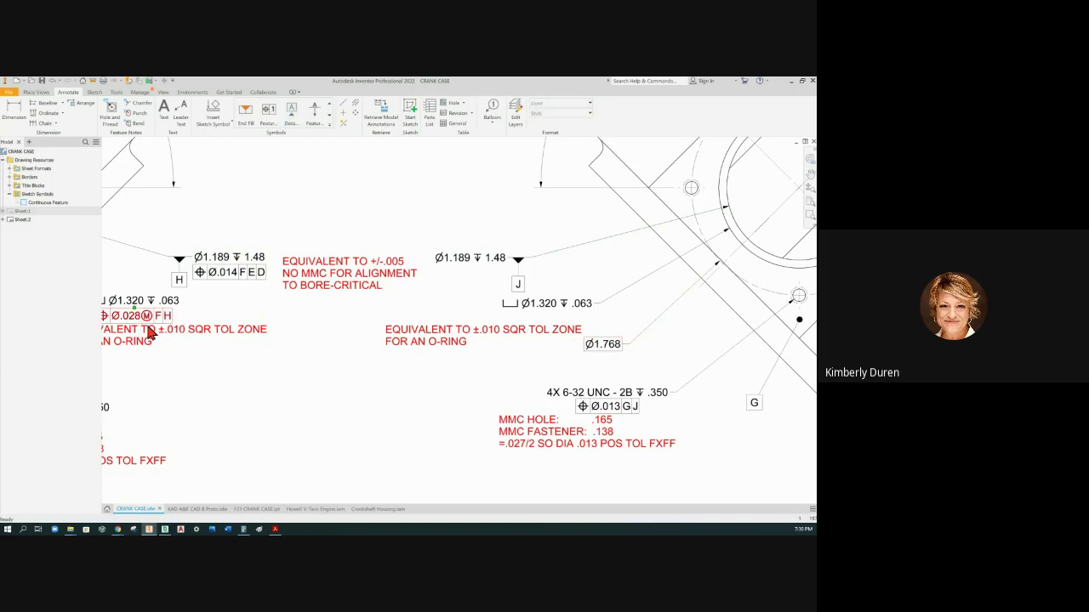
- Start a position frame at the Ø1.320 callout, then dismiss its settings unchanged
click(266, 112)
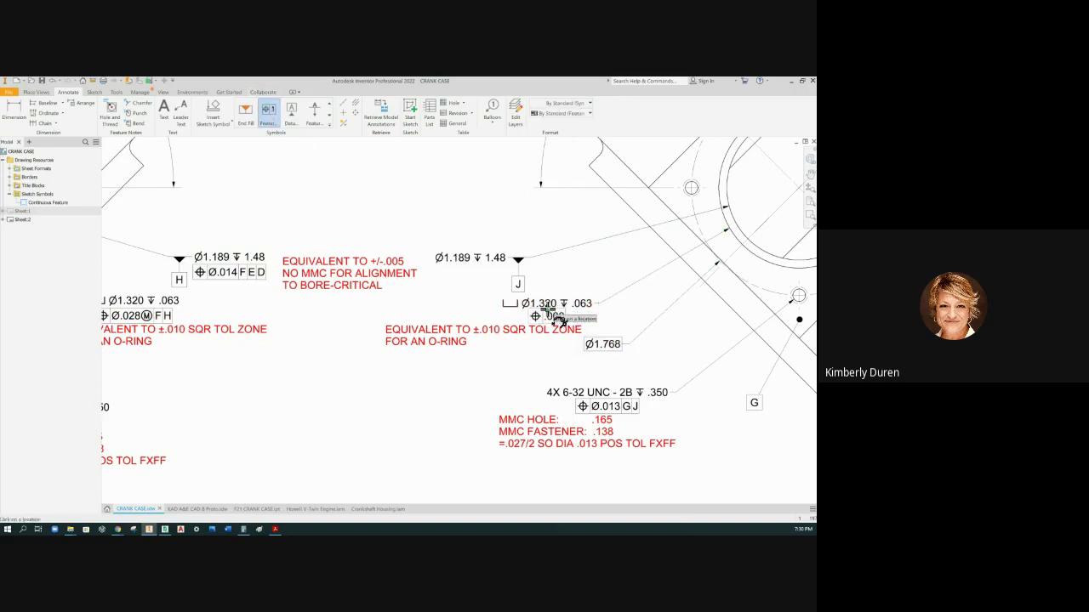
click(547, 312)
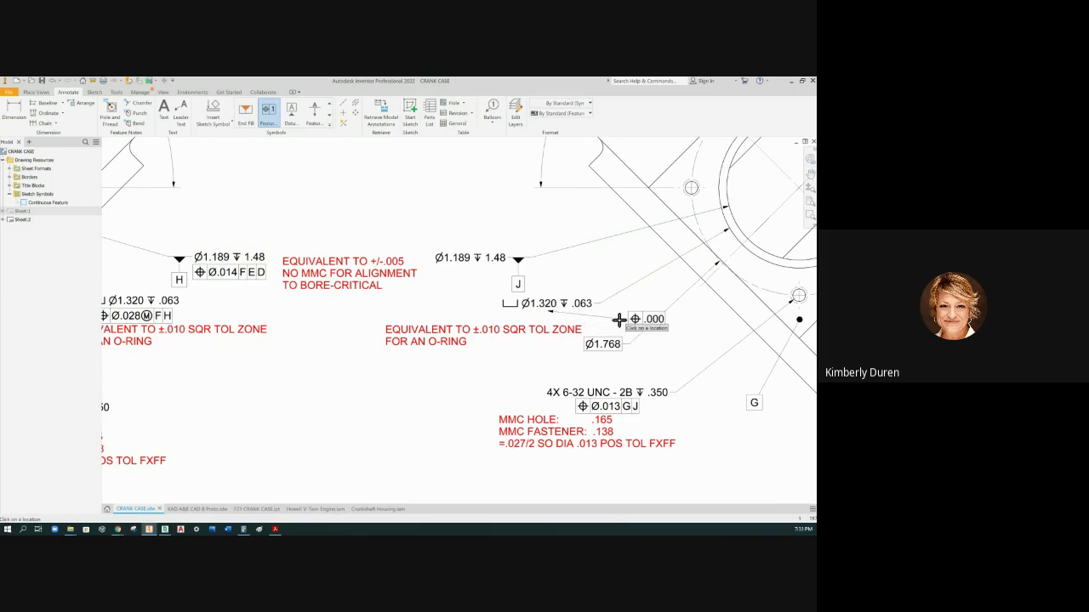
right_click(612, 318)
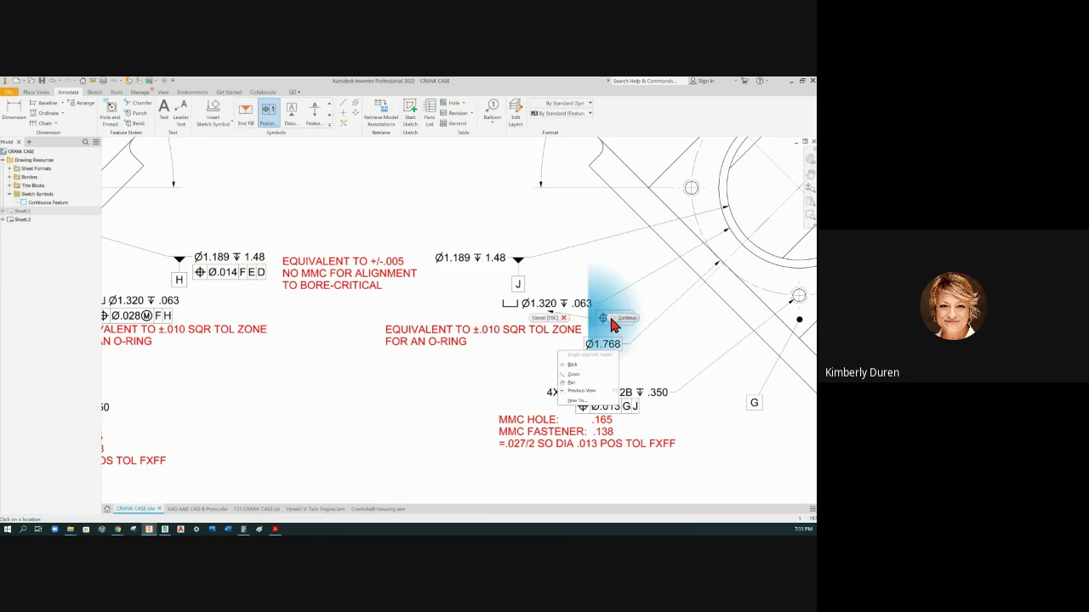
click(613, 276)
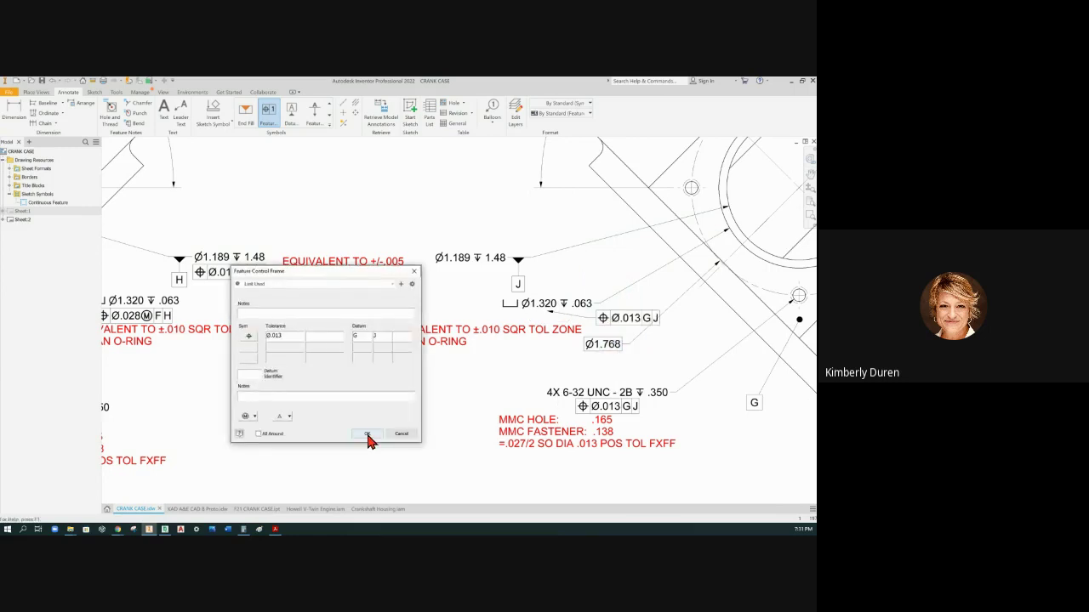
click(367, 435)
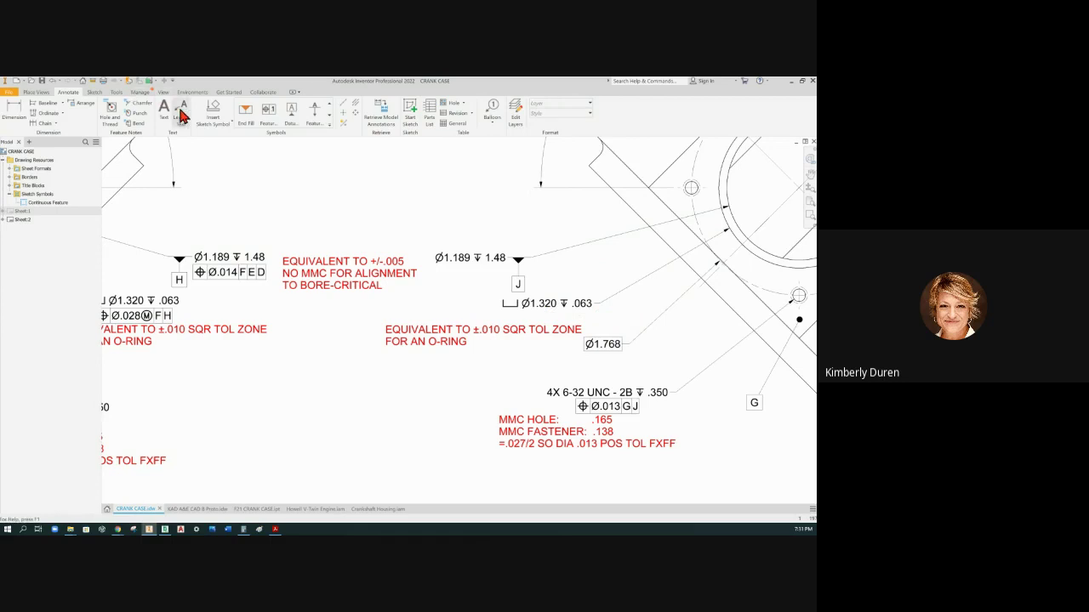
- Add a Ø.028 MMC position frame with datums G and J under the Ø1.320 callout
click(269, 117)
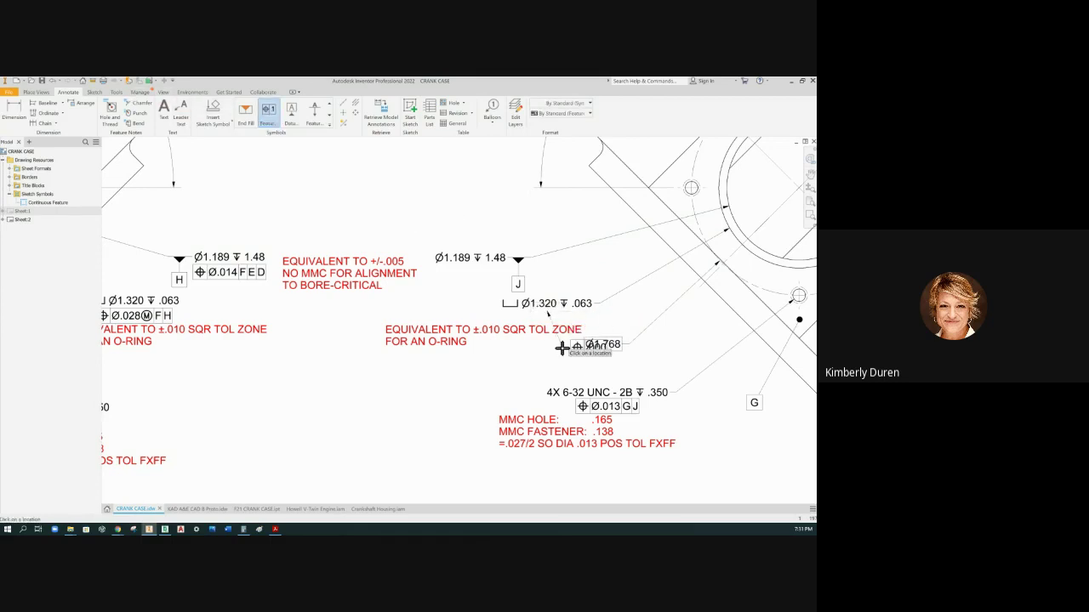
click(561, 347)
right_click(561, 347)
click(581, 354)
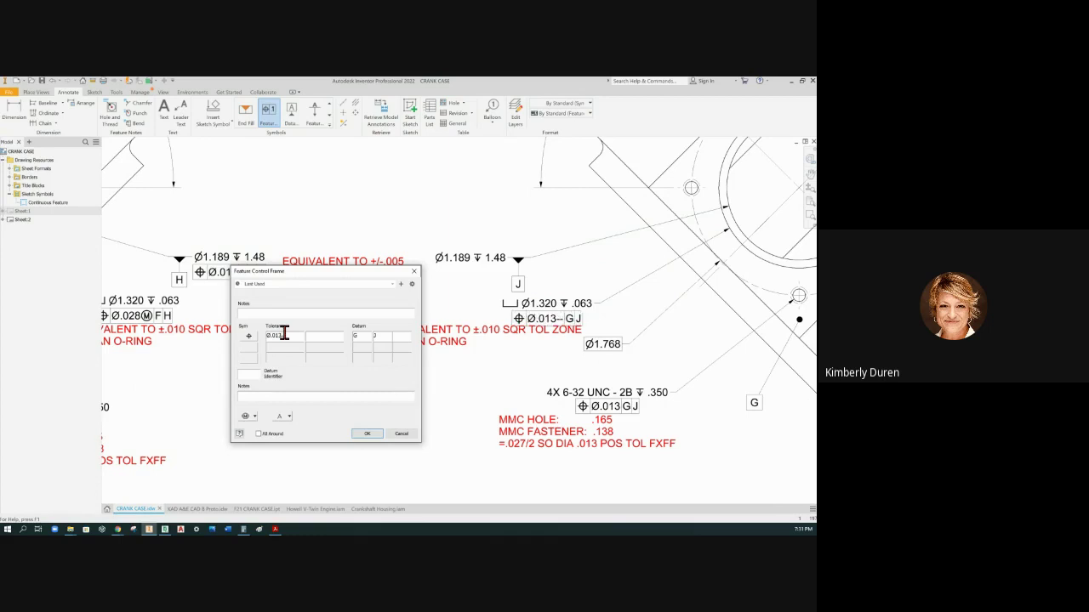
key(BackSpace)
key(BackSpace)
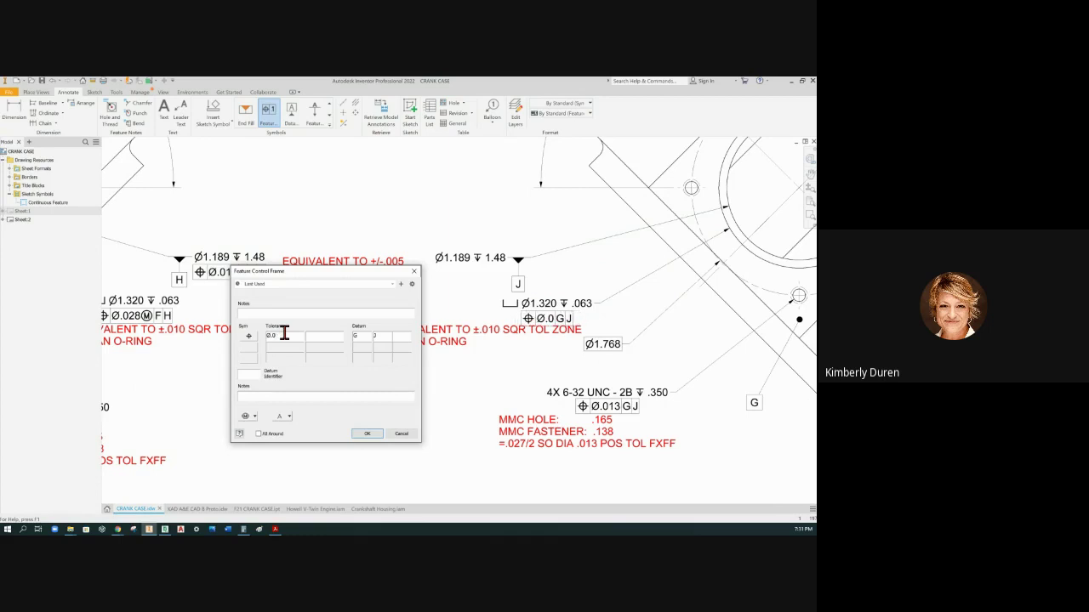
text(28)
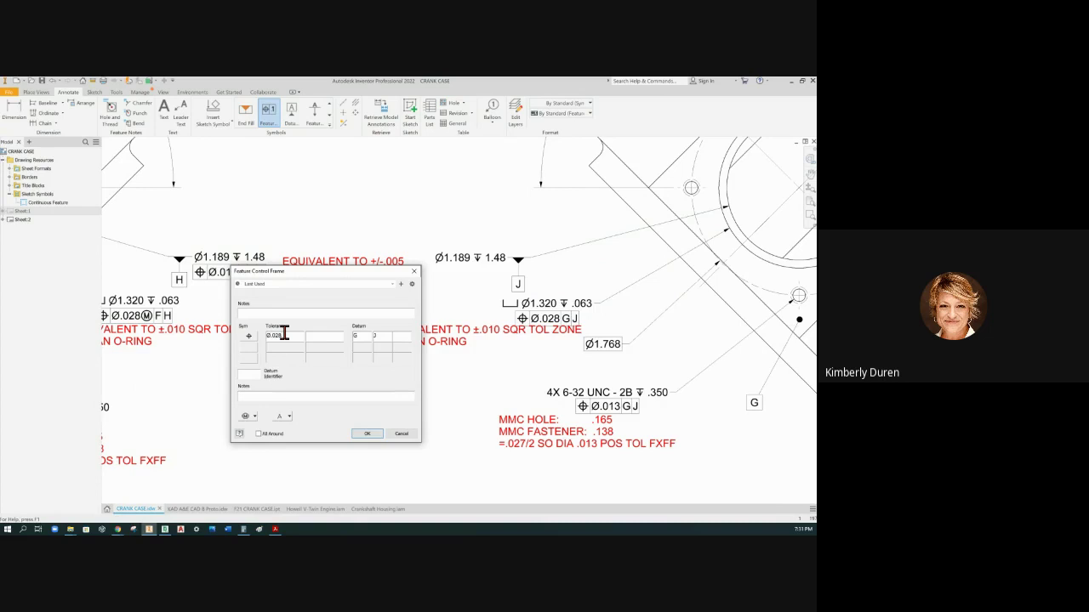
click(245, 417)
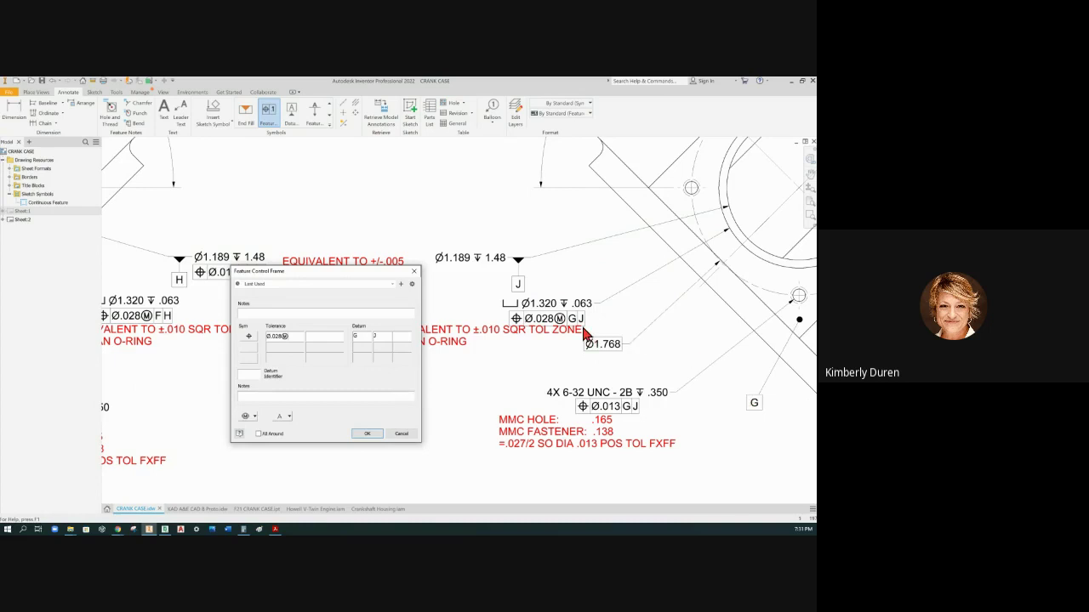
click(368, 434)
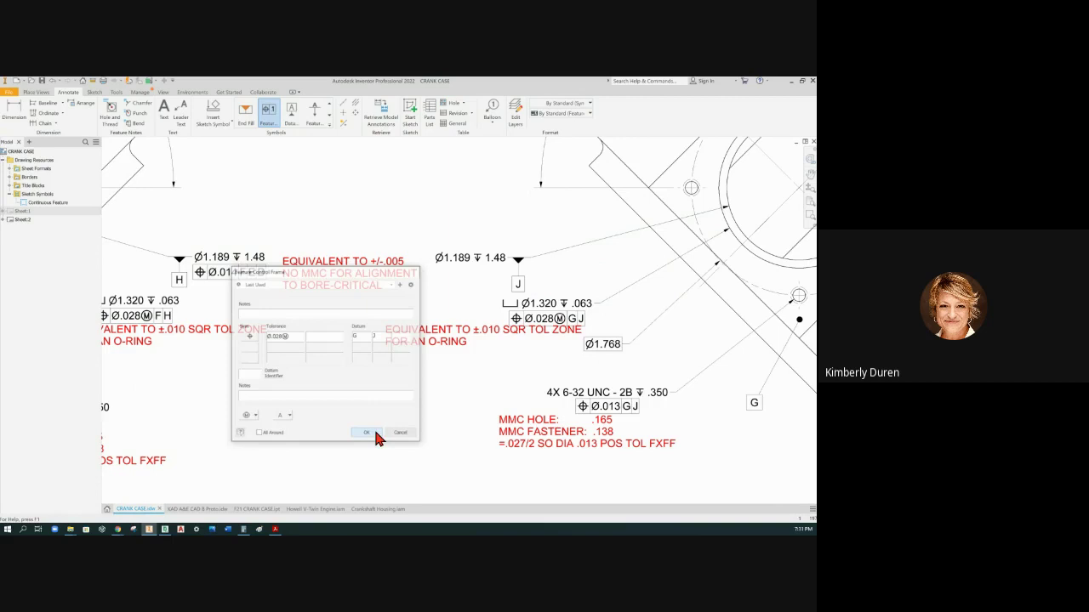
key(Escape)
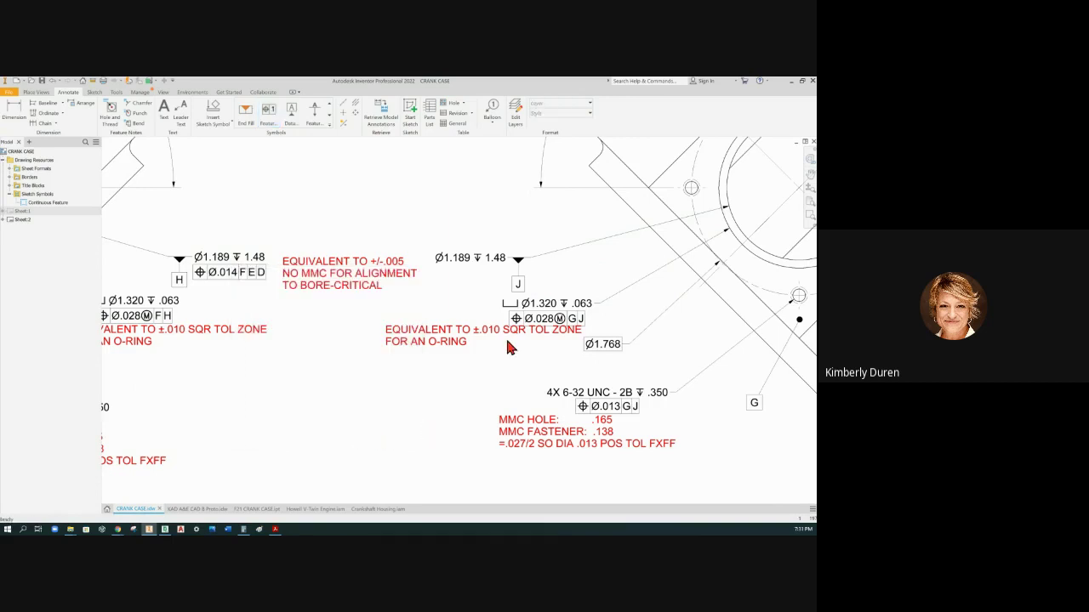
click(455, 332)
- Lower the O-ring note and Ø1.768 callout slightly, then zoom to see both views
drag(455, 332, 455, 337)
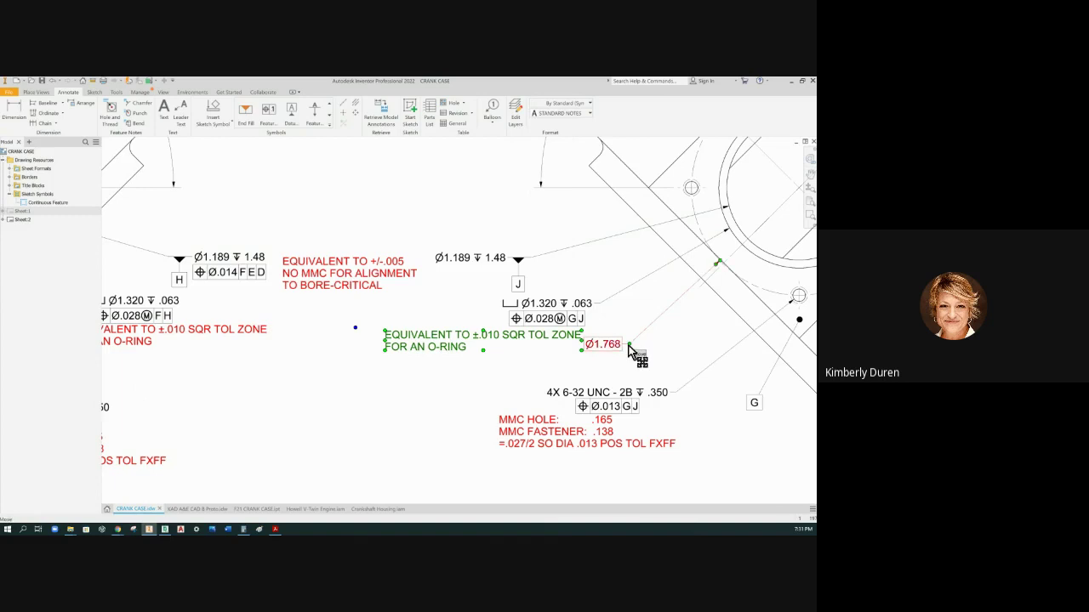
drag(633, 351, 634, 364)
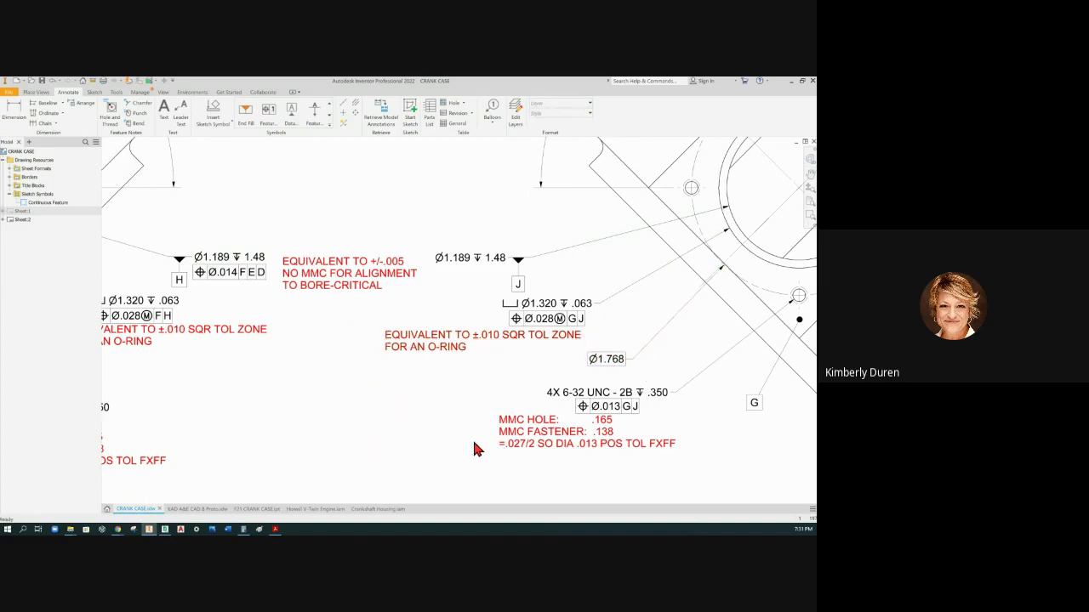
scroll(407, 420, down, 1)
scroll(405, 418, down, 1)
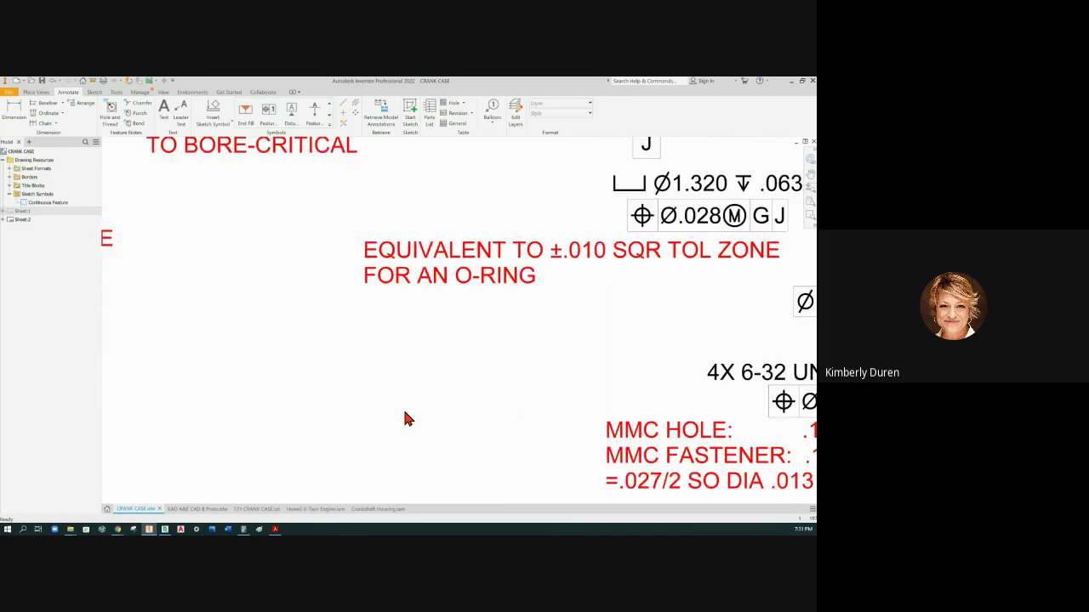
scroll(405, 418, up, 3)
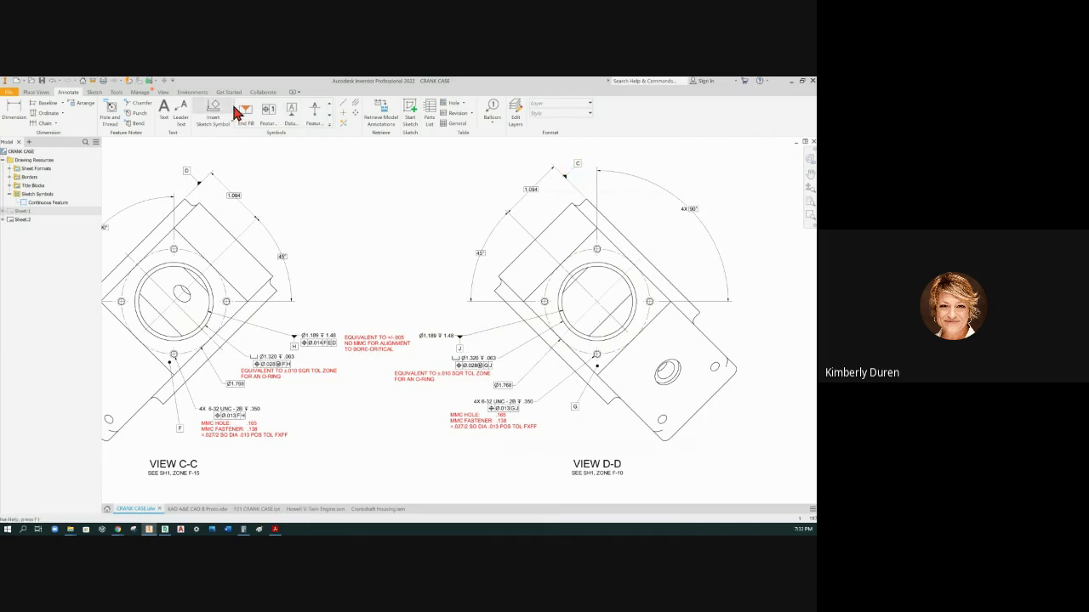
- Create a Ø.014 position frame with datums G, E and C on view D-D's Ø1.189 callout
click(268, 111)
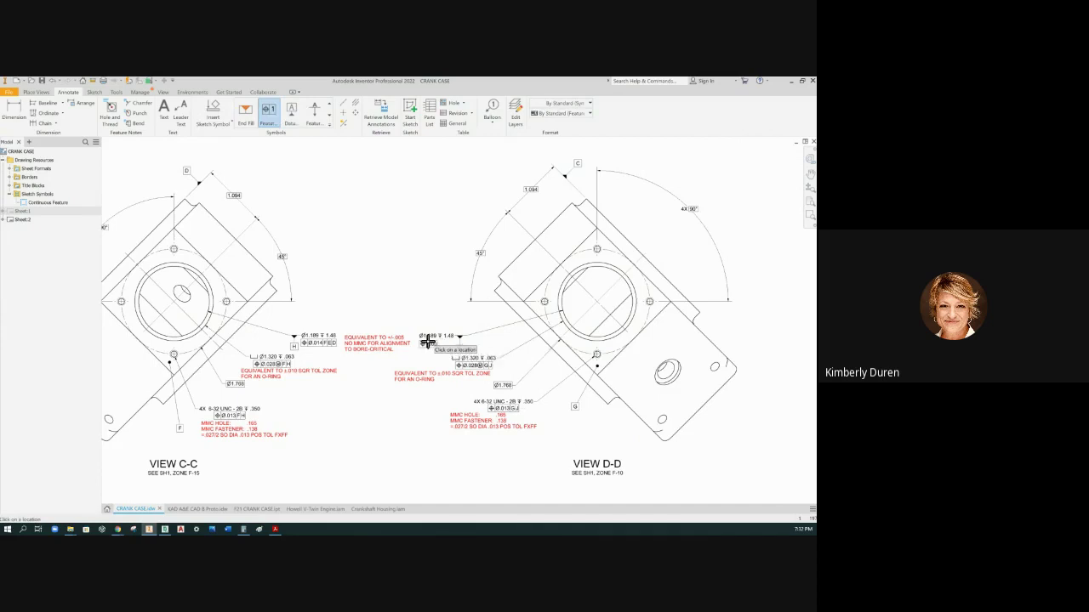
click(436, 340)
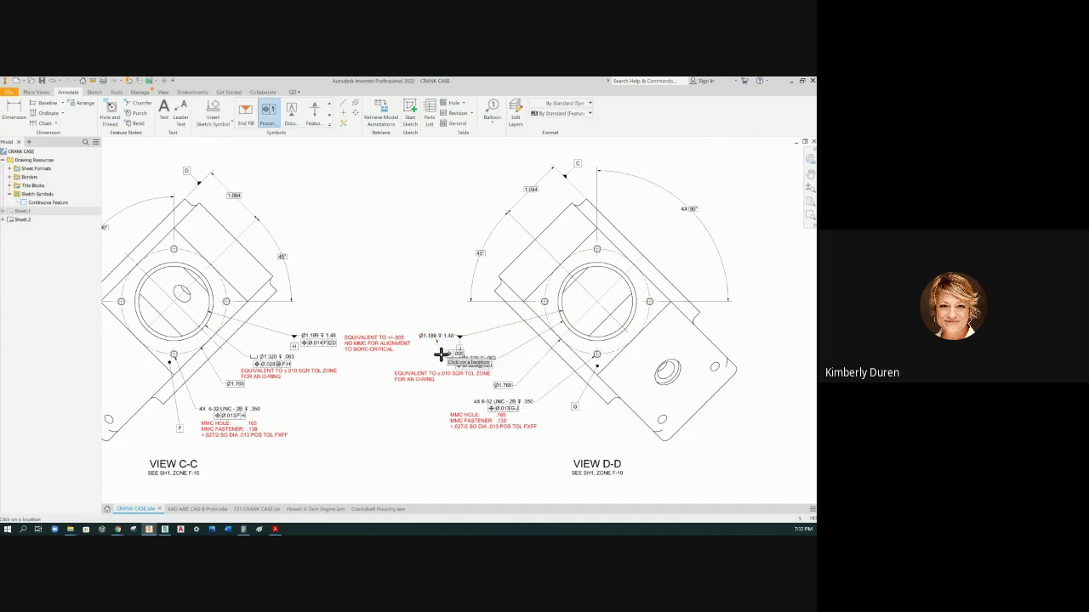
right_click(442, 355)
click(450, 359)
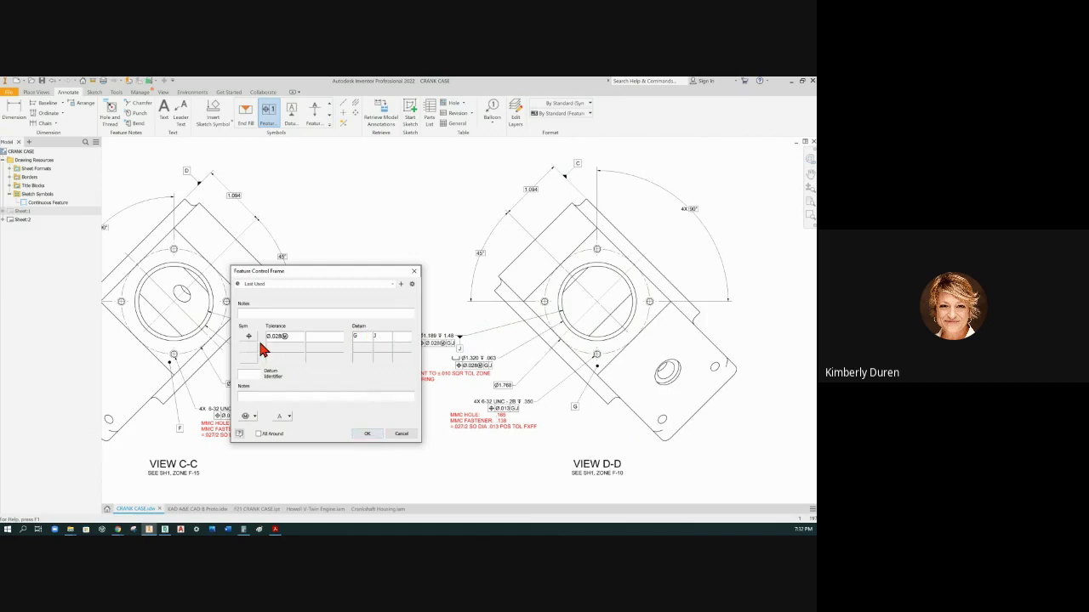
click(292, 336)
key(BackSpace)
key(BackSpace)
key(BackSpace)
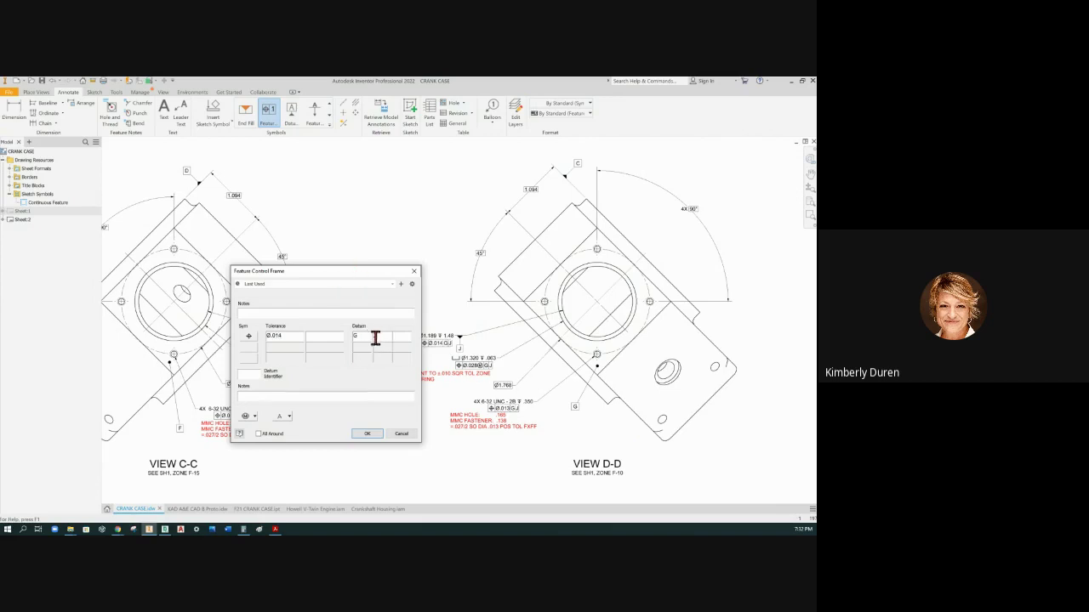
click(372, 336)
click(406, 337)
text(C)
click(375, 434)
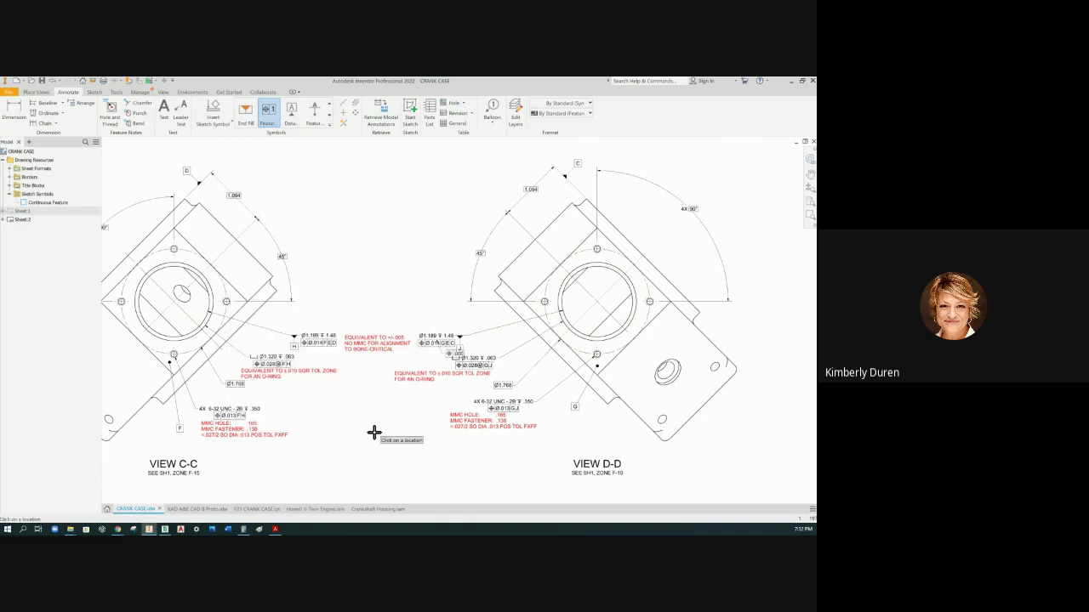
- Place the Ø.014 frame beside the Ø1.189 callout
click(445, 351)
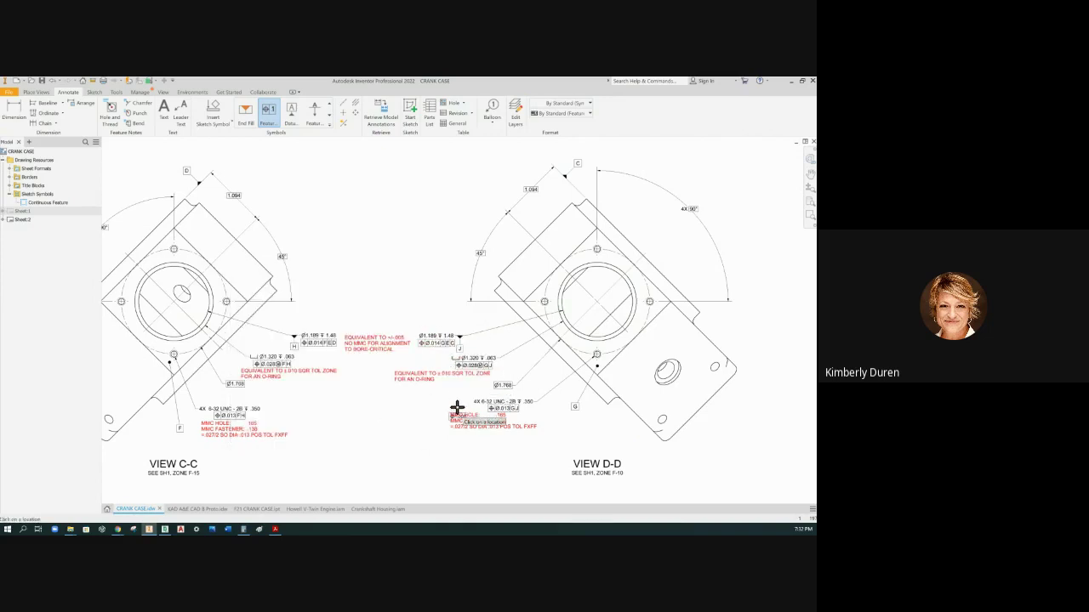
key(Escape)
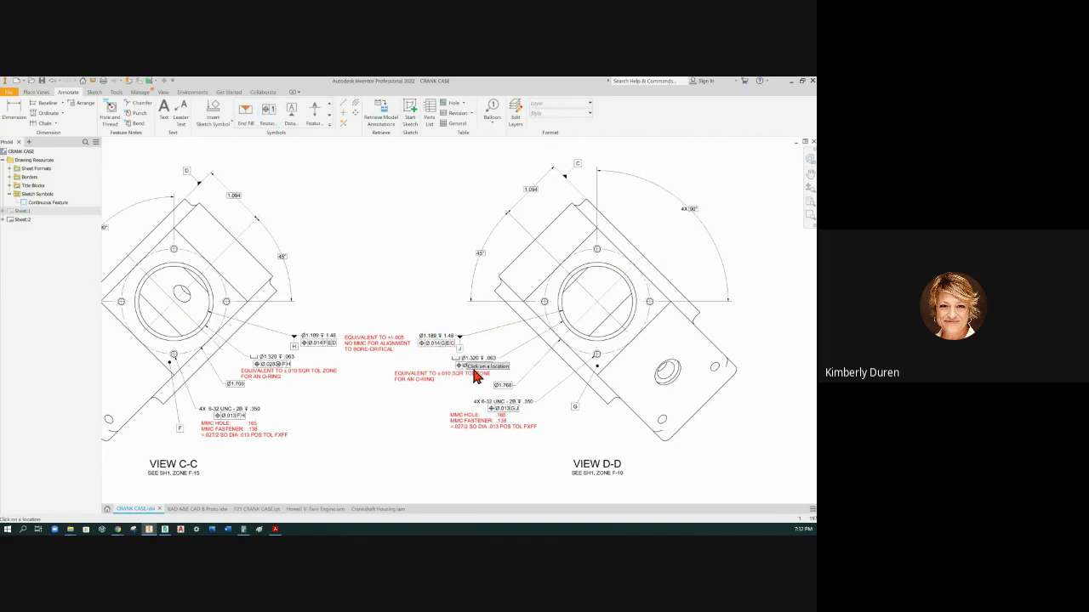
click(506, 417)
key(Escape)
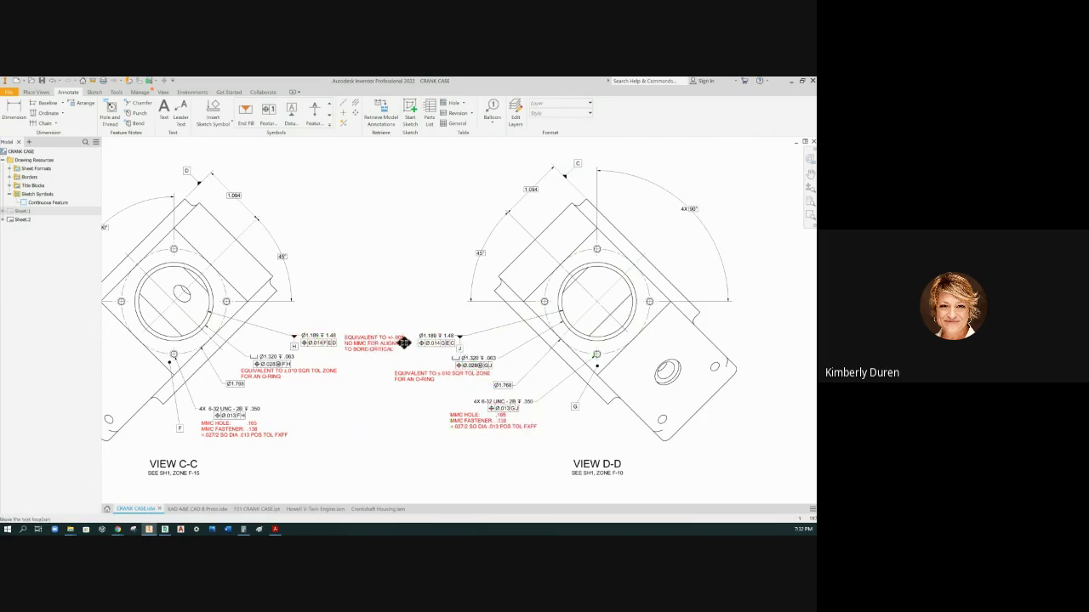
- Adjust the feature control frame's position and save CRANK CASE.idw
drag(461, 352, 471, 361)
click(37, 81)
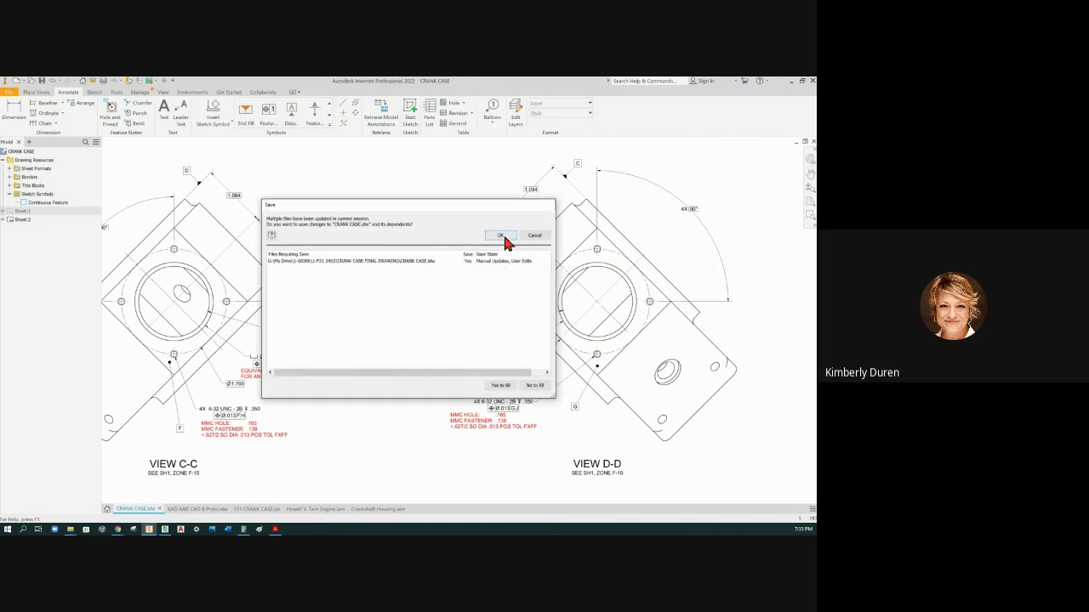
click(501, 236)
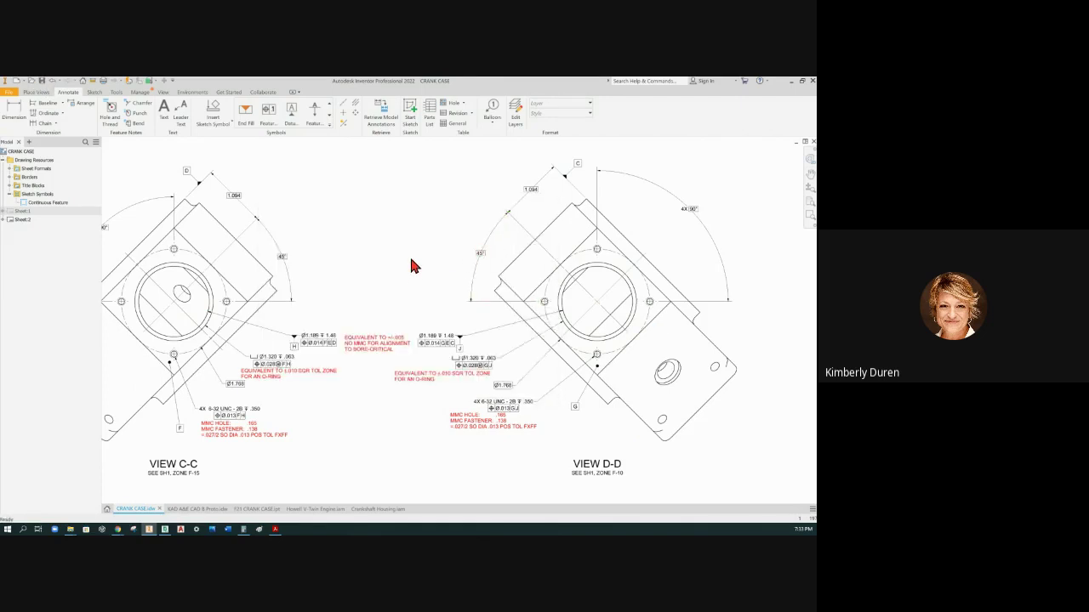